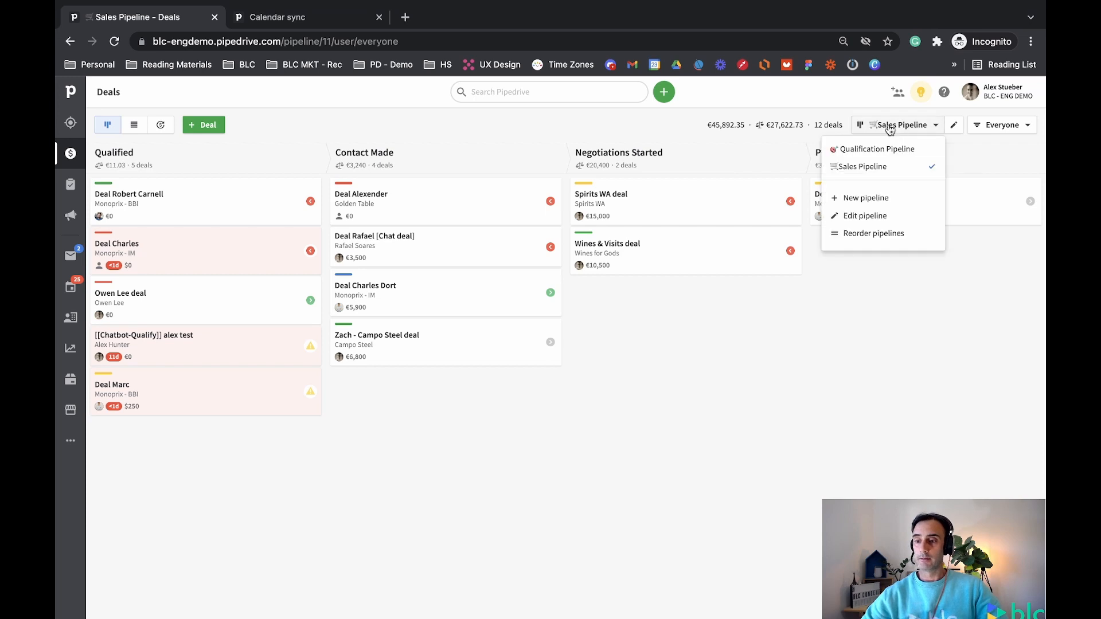
Dismiss the pipeline dropdown to show the Sales Pipeline board with its 12 deals
{"action": "left_click", "coordinate": [356, 126]}
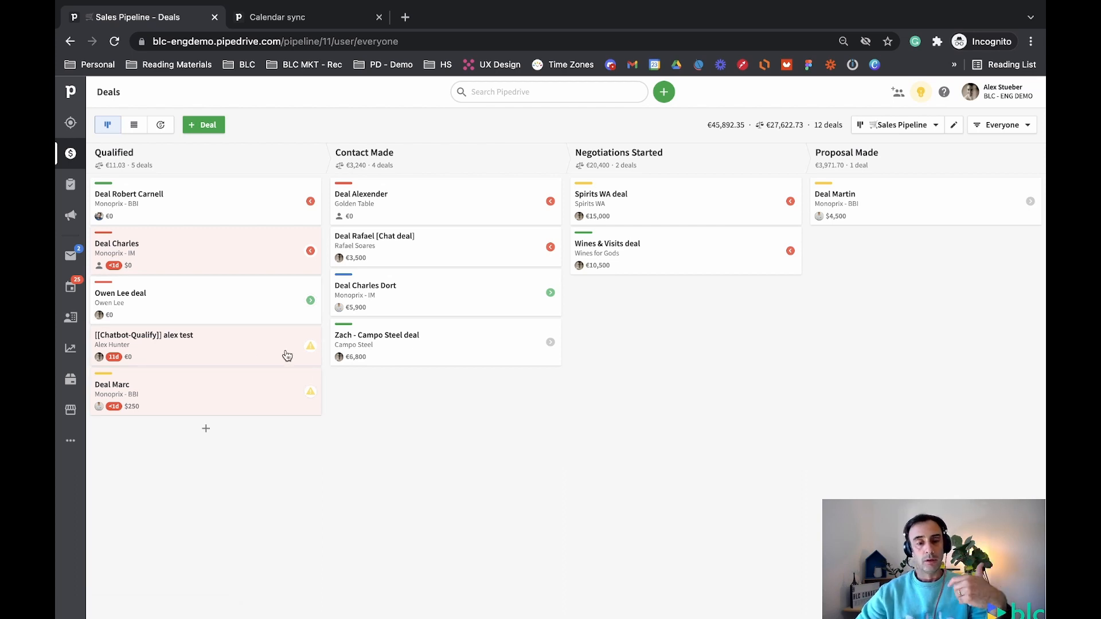
{"action": "left_click", "coordinate": [311, 303]}
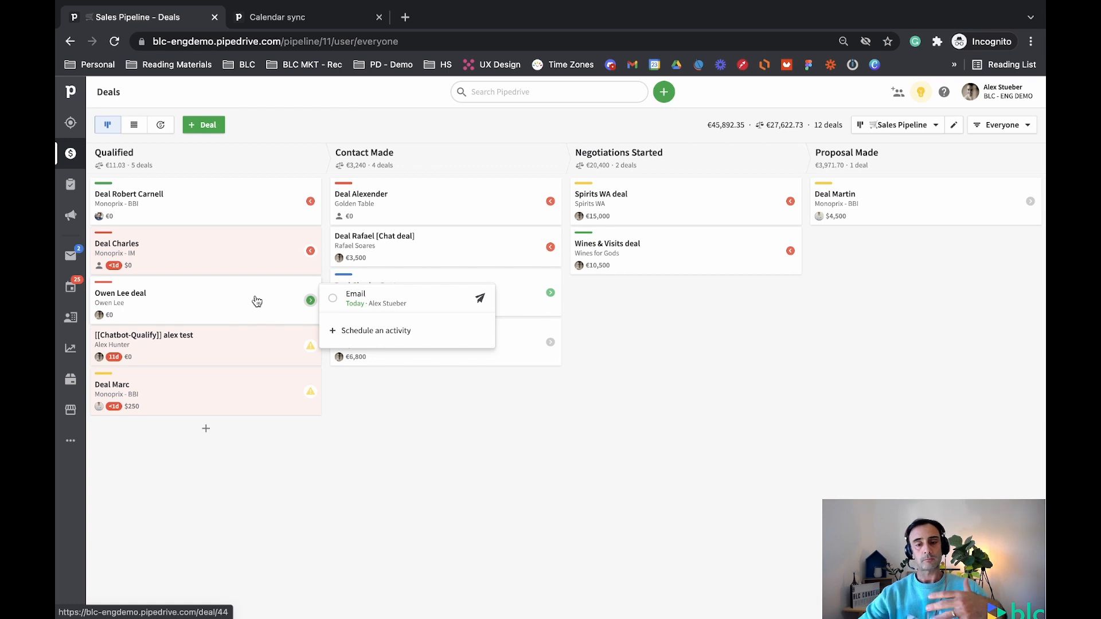
{"action": "left_click", "coordinate": [310, 129]}
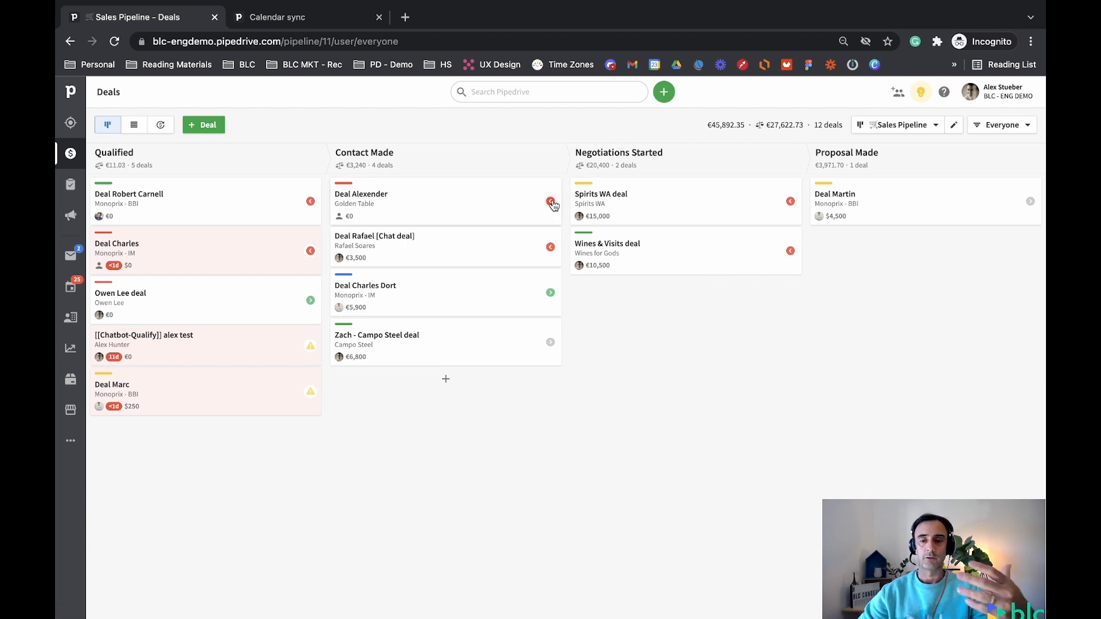
{"action": "left_click", "coordinate": [311, 203]}
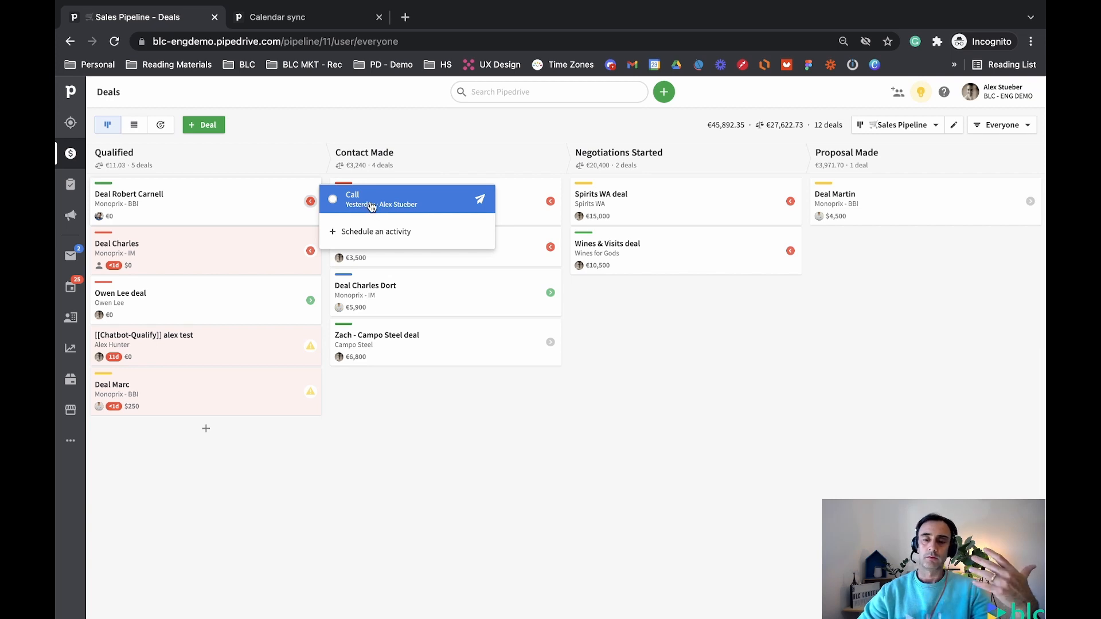
{"action": "left_click", "coordinate": [310, 302]}
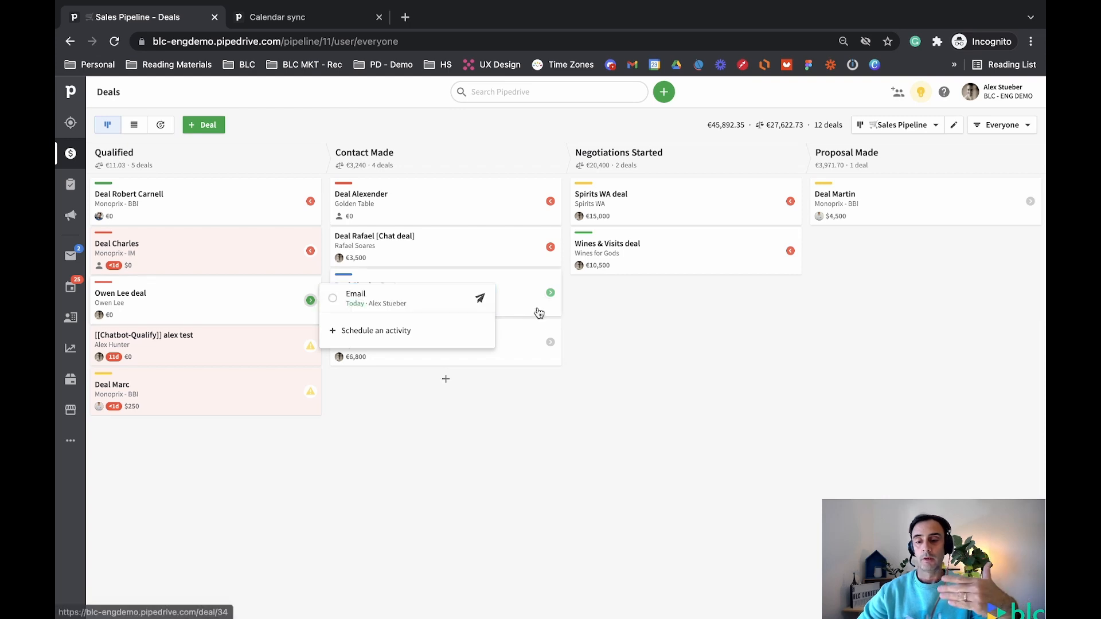
{"action": "left_click", "coordinate": [550, 342]}
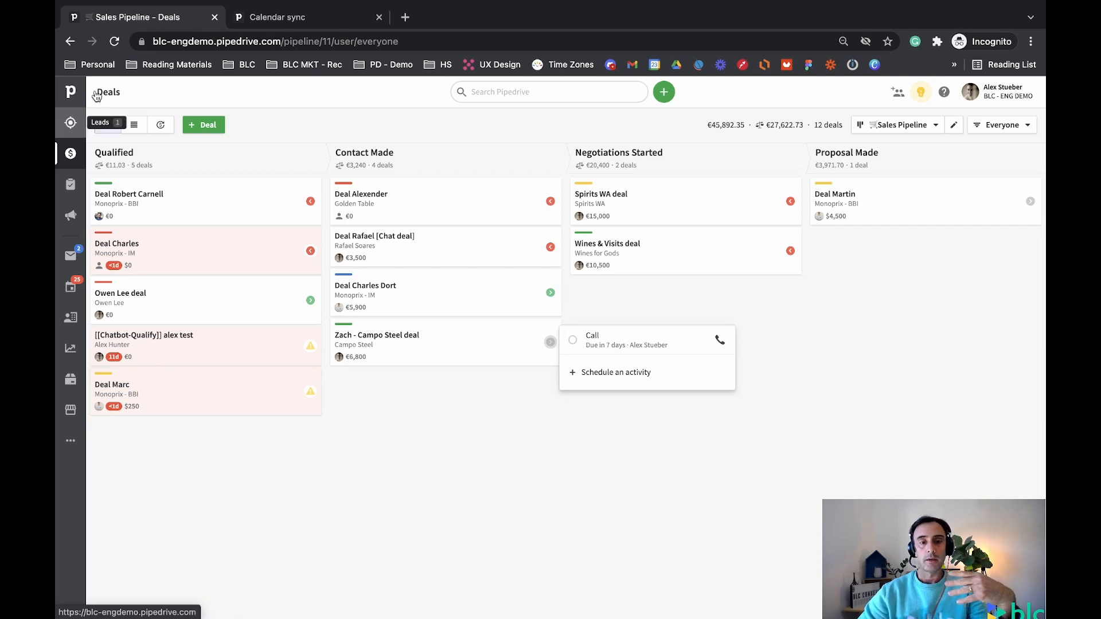
{"action": "left_click_drag", "start_coordinate": [95, 92], "coordinate": [121, 93]}
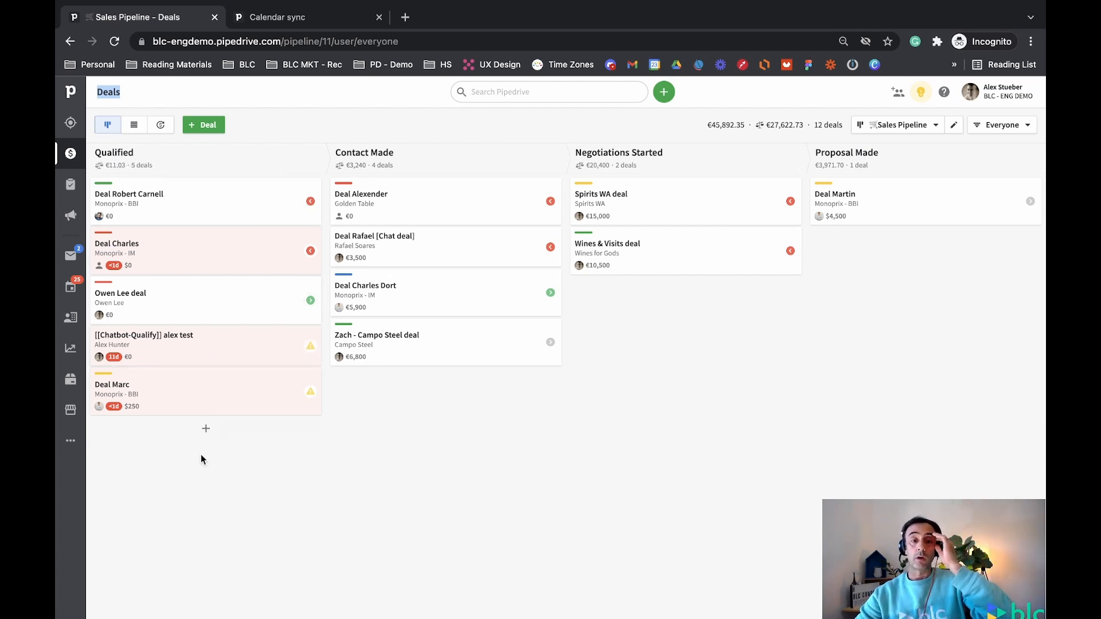
{"action": "mouse_move", "coordinate": [133, 164]}
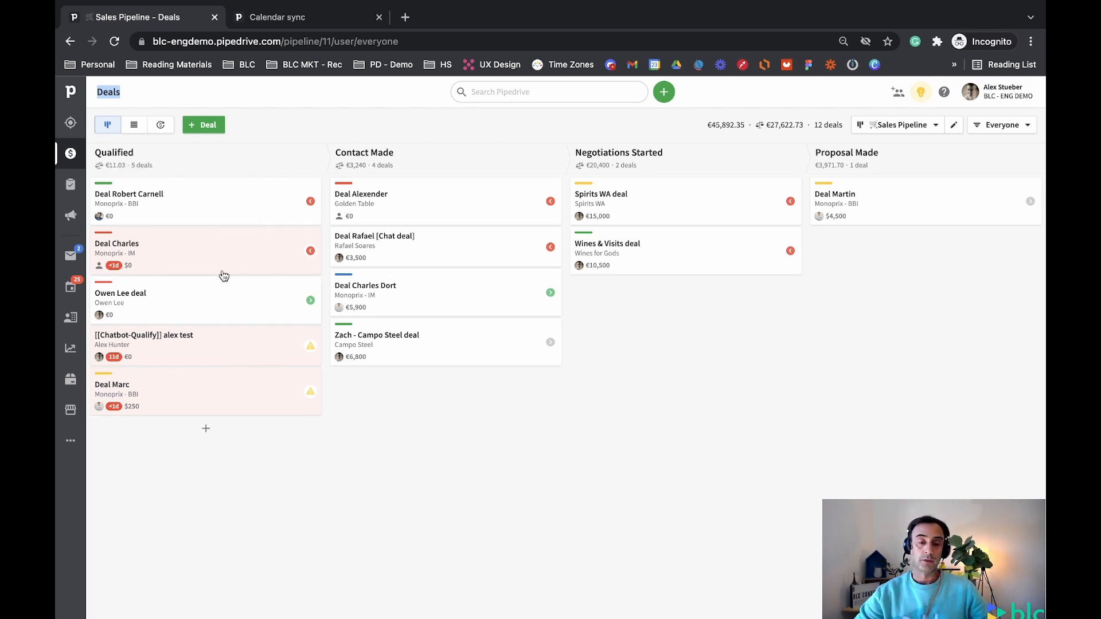
{"action": "mouse_move", "coordinate": [217, 599]}
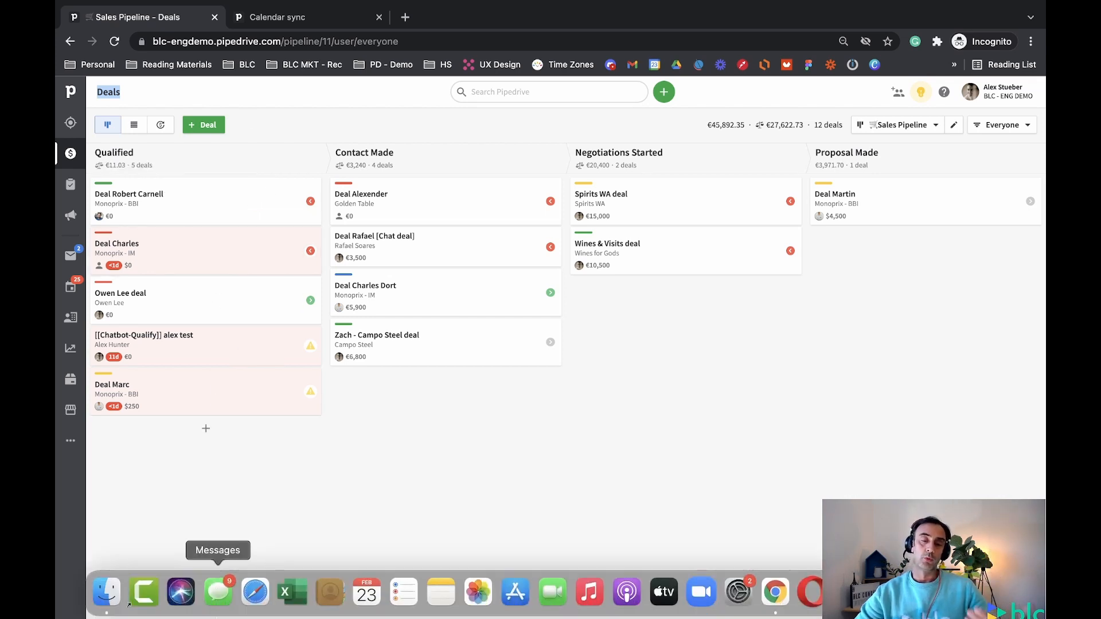
{"action": "left_click", "coordinate": [310, 301]}
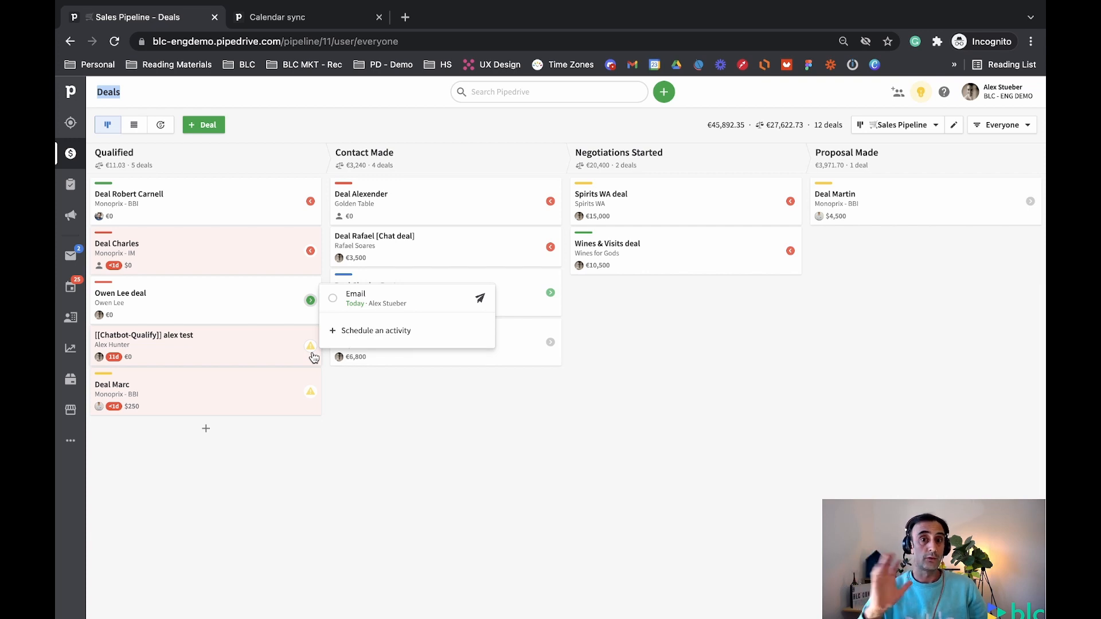
{"action": "left_click", "coordinate": [373, 332]}
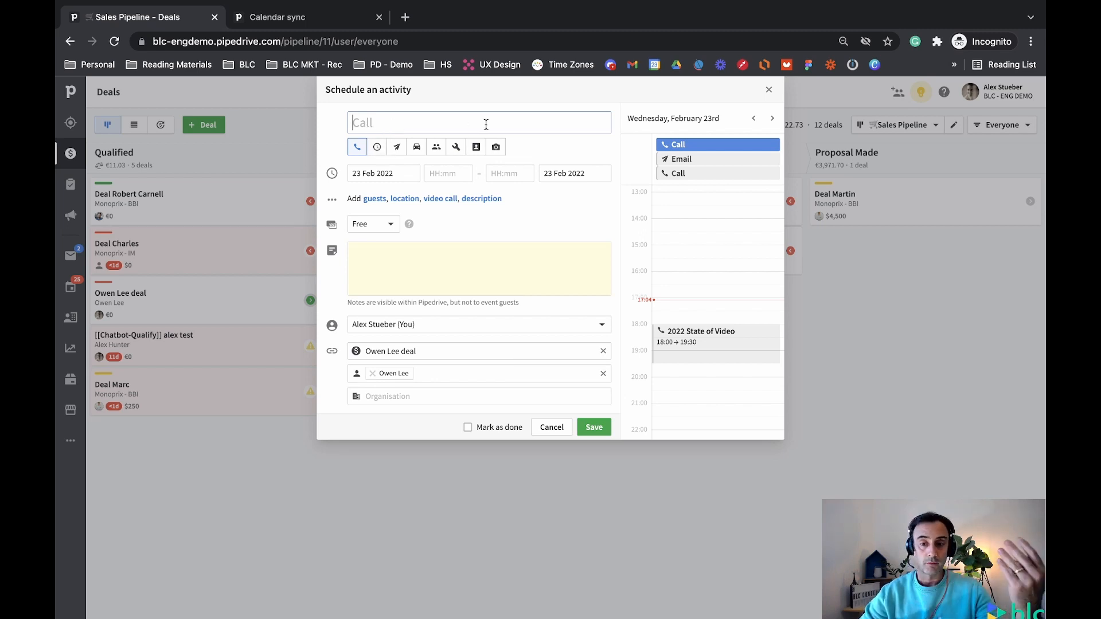
{"action": "left_click", "coordinate": [396, 147]}
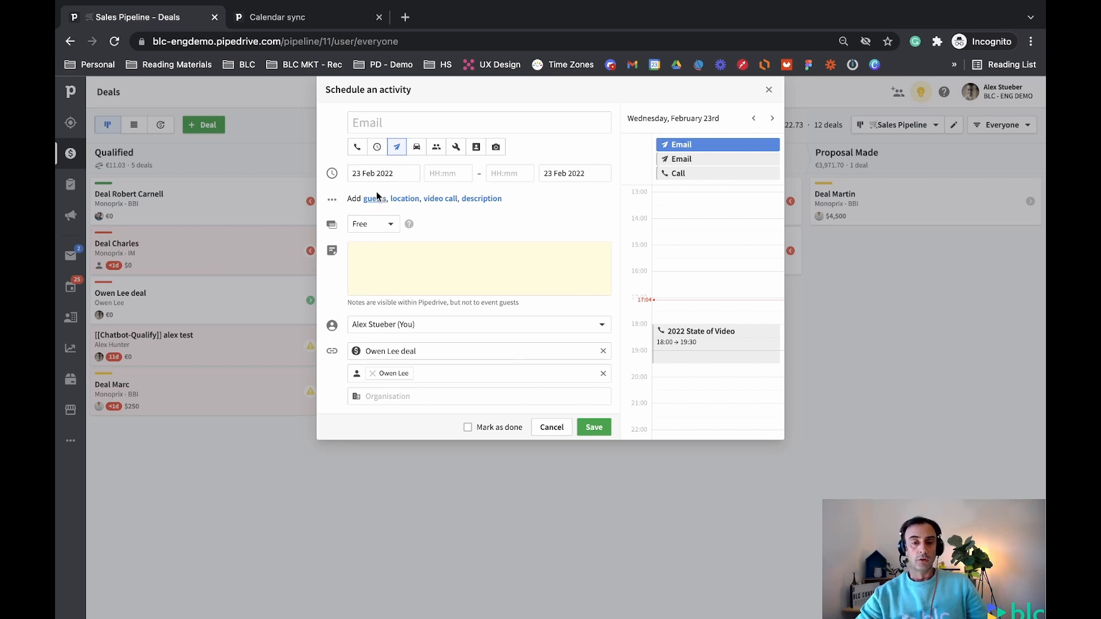
Change the Email activity's date to 25 Feb 2022, keeping availability as Free
{"action": "left_click", "coordinate": [384, 174]}
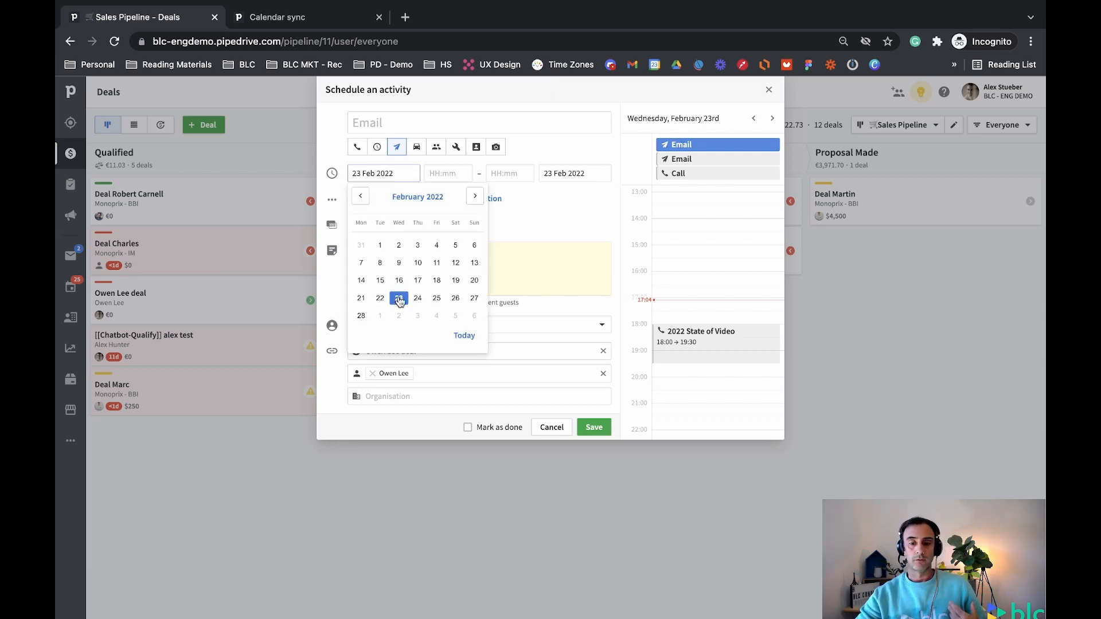
{"action": "left_click", "coordinate": [418, 299]}
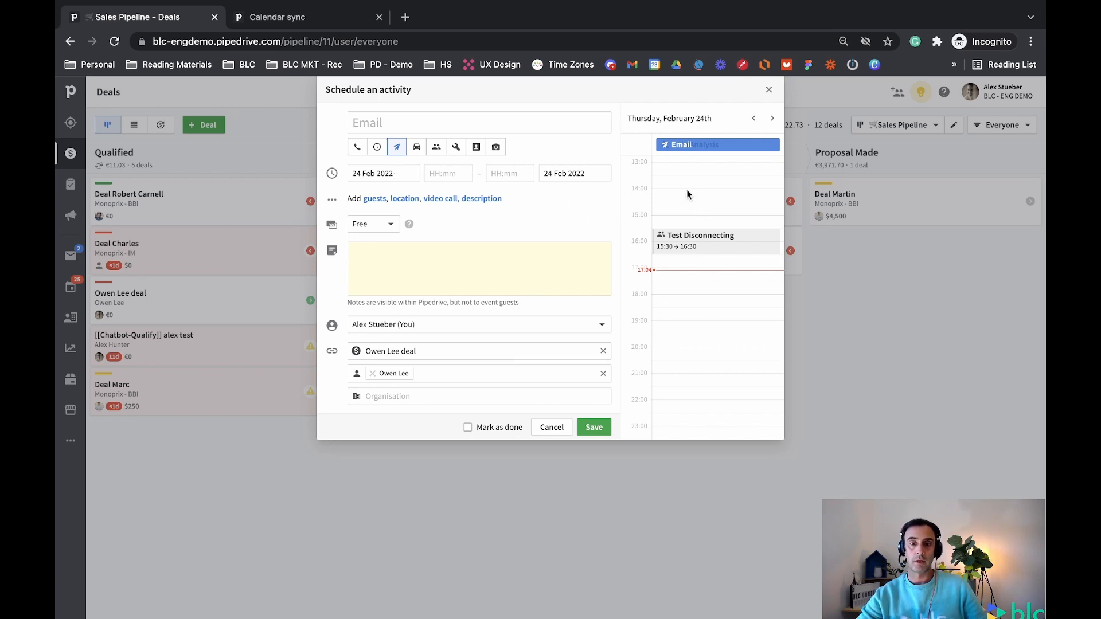
{"action": "left_click", "coordinate": [355, 173]}
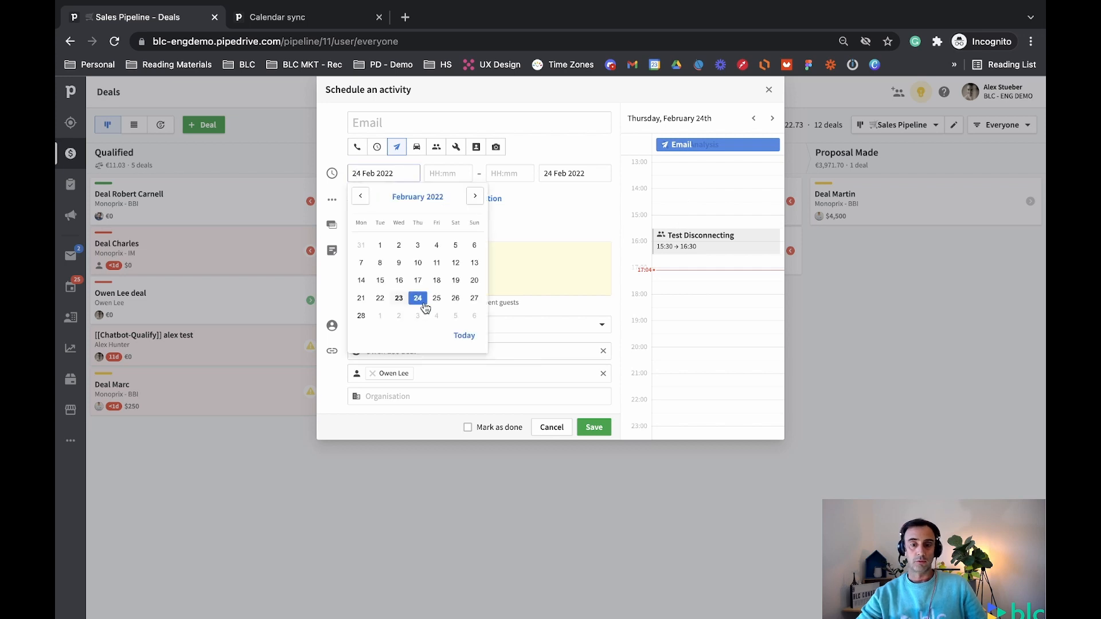
{"action": "left_click", "coordinate": [436, 300]}
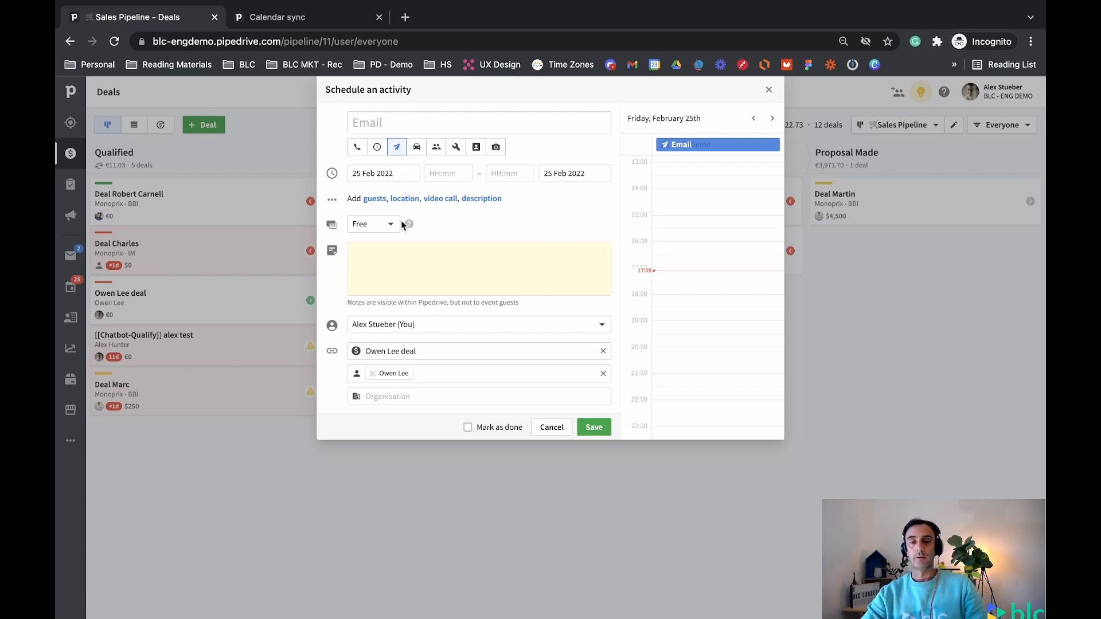
{"action": "left_click", "coordinate": [386, 224]}
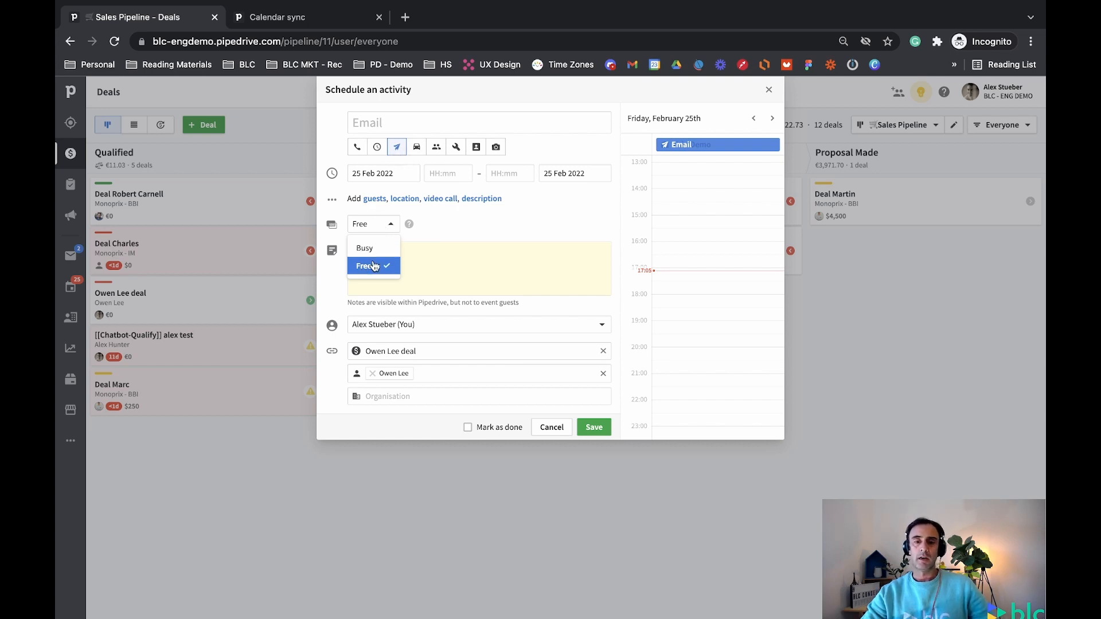
{"action": "left_click", "coordinate": [460, 220]}
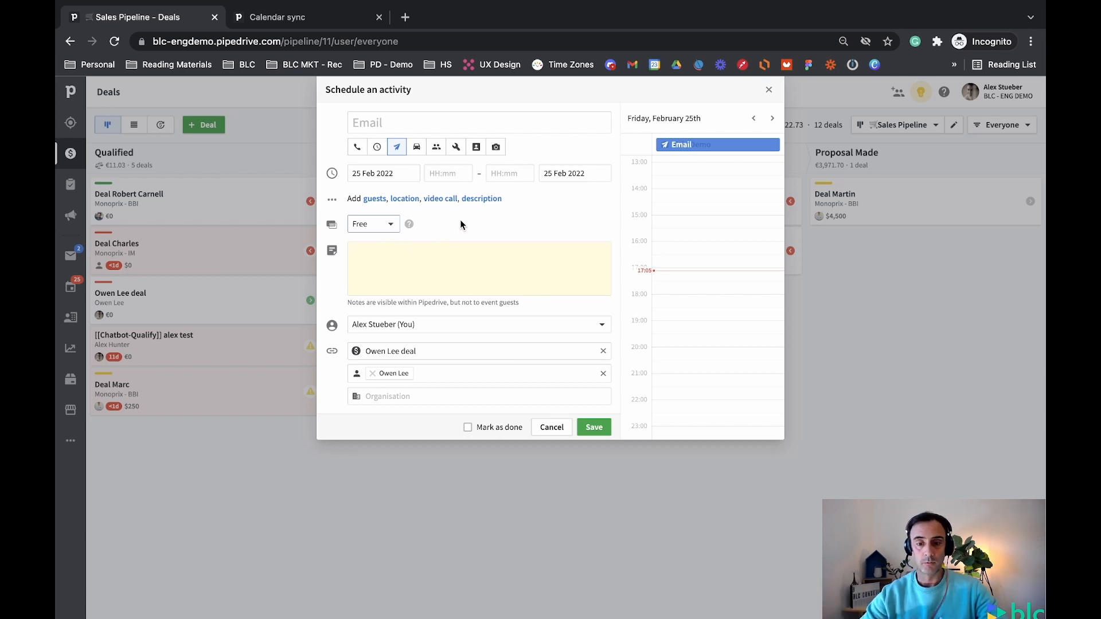
Turn the activity into a Meeting running 13:00 to 14:00
{"action": "left_click", "coordinate": [435, 148]}
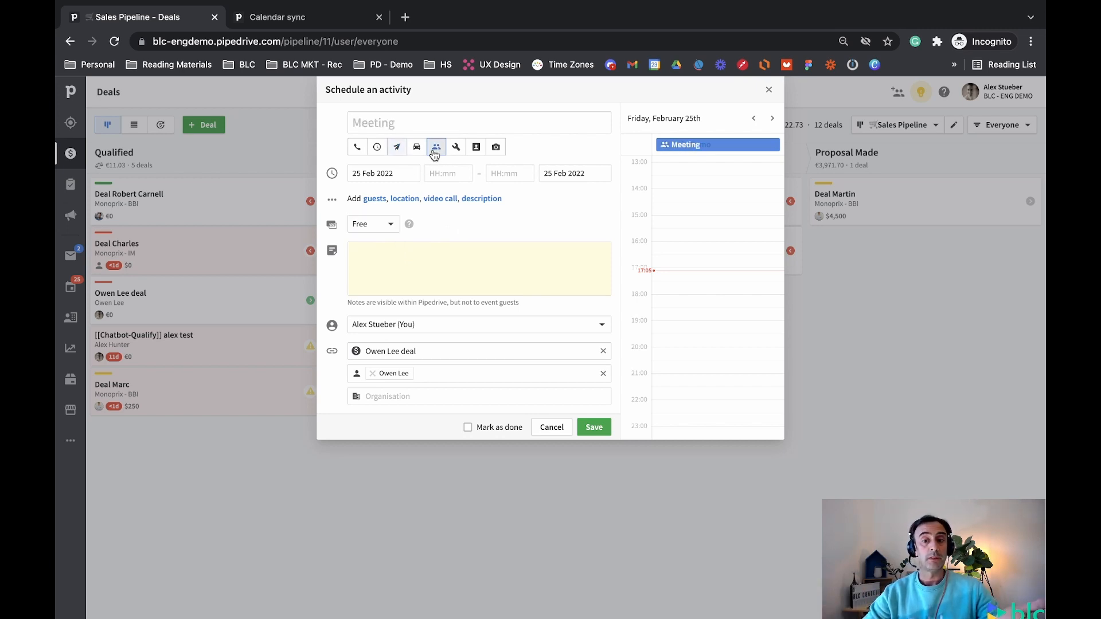
{"action": "left_click", "coordinate": [447, 173]}
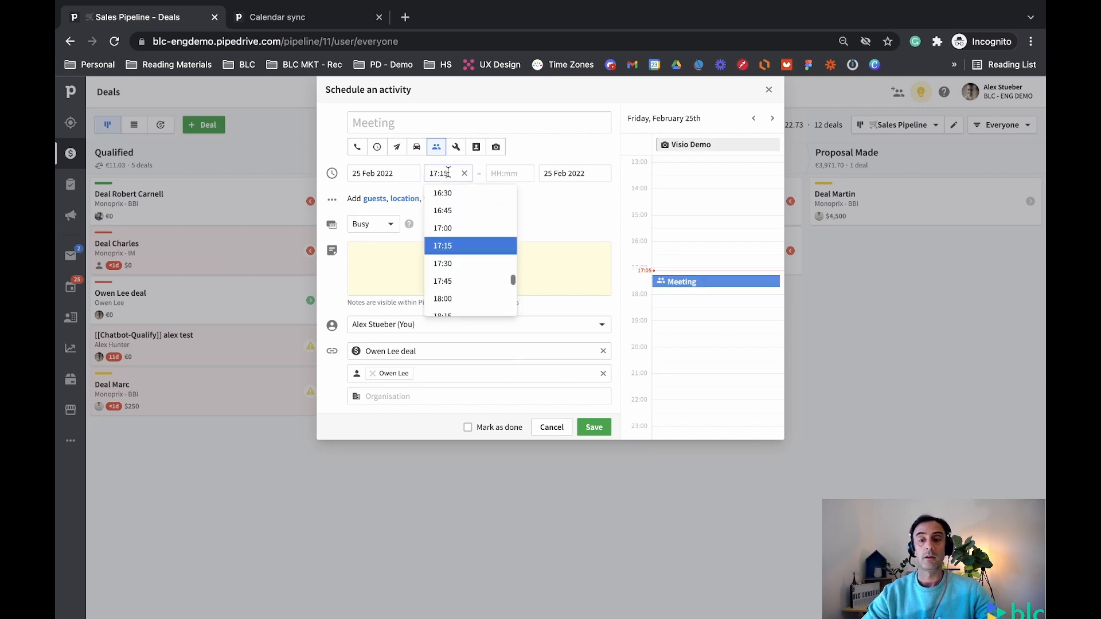
{"action": "scroll", "coordinate": [470, 253], "scroll_direction": "up", "scroll_amount": 3}
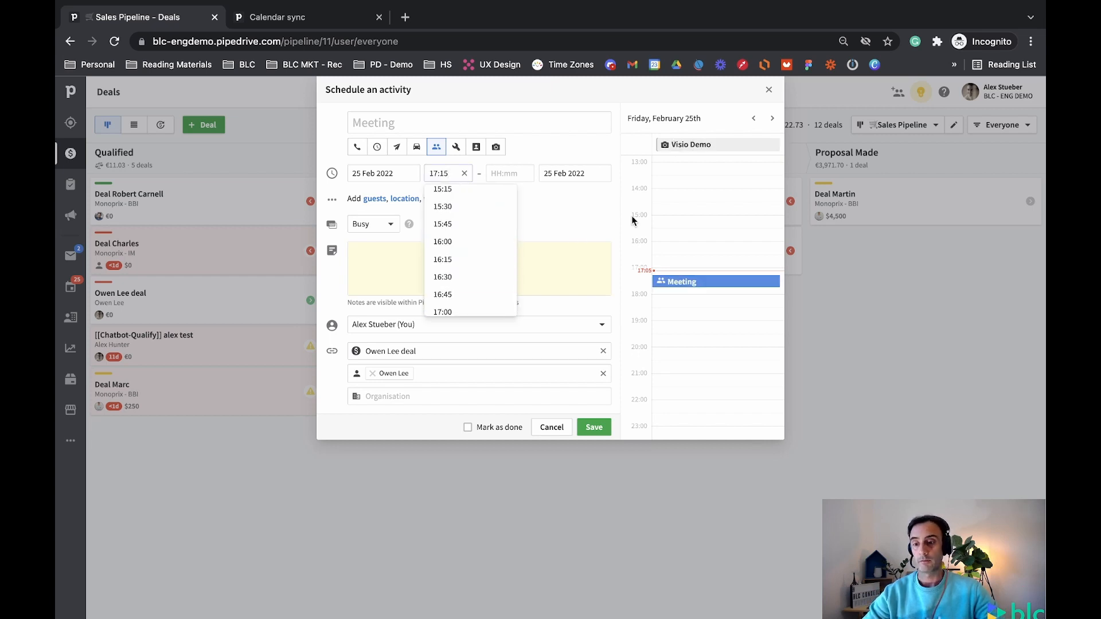
{"action": "scroll", "coordinate": [672, 216], "scroll_direction": "up", "scroll_amount": 5}
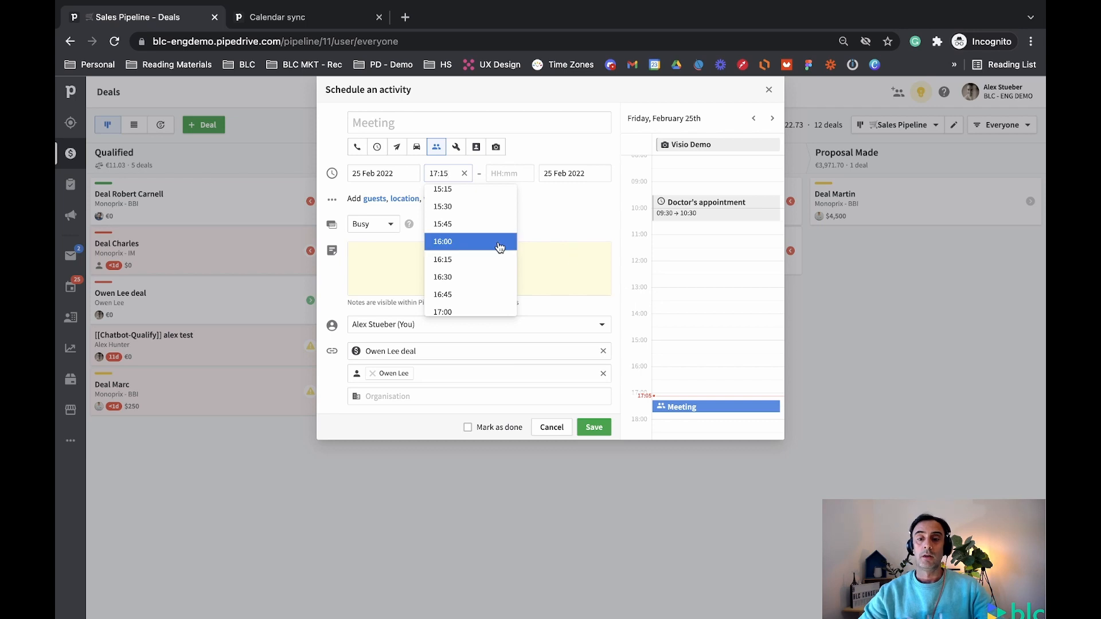
{"action": "scroll", "coordinate": [505, 253], "scroll_direction": "up", "scroll_amount": 1}
{"action": "scroll", "coordinate": [459, 206], "scroll_direction": "up", "scroll_amount": 3}
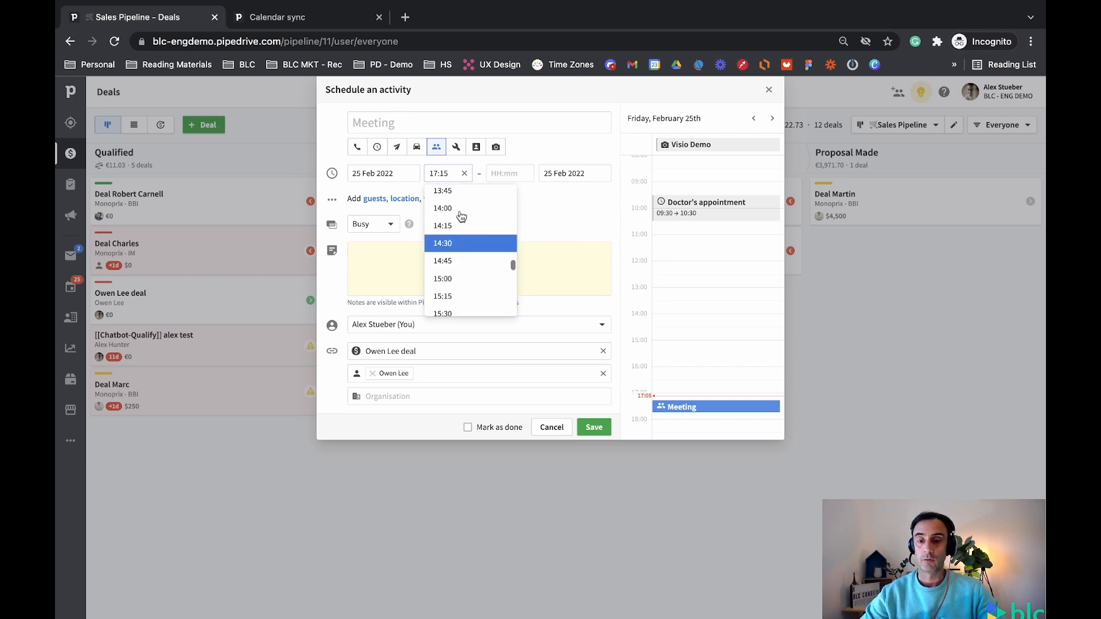
{"action": "scroll", "coordinate": [457, 200], "scroll_direction": "up", "scroll_amount": 1}
{"action": "left_click", "coordinate": [456, 204]}
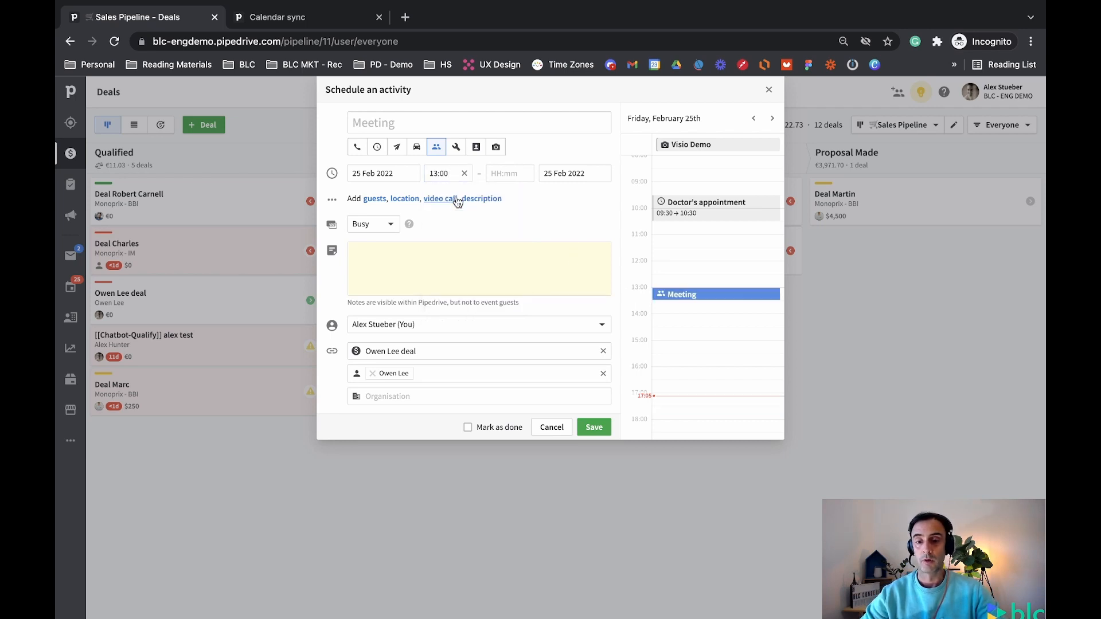
{"action": "left_click", "coordinate": [509, 173]}
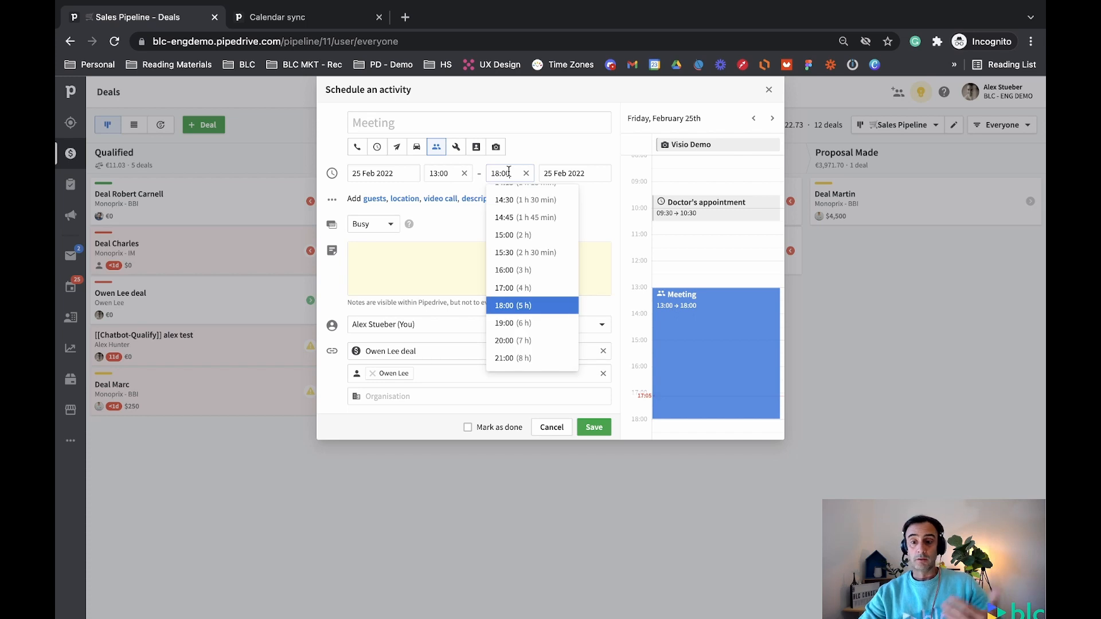
{"action": "scroll", "coordinate": [531, 254], "scroll_direction": "up", "scroll_amount": 3}
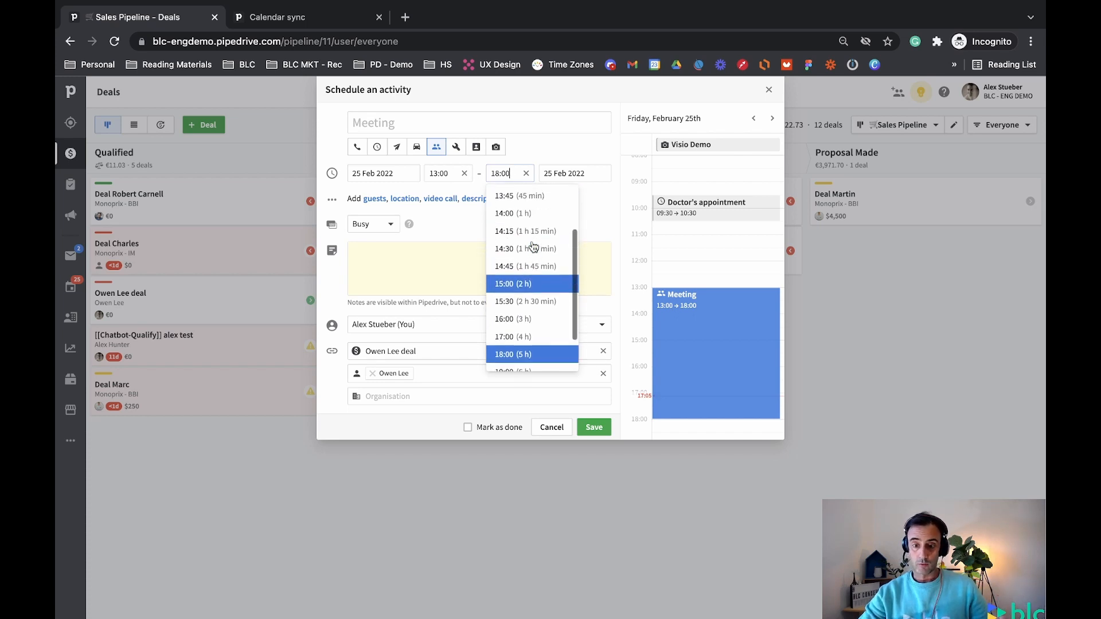
{"action": "left_click", "coordinate": [512, 213]}
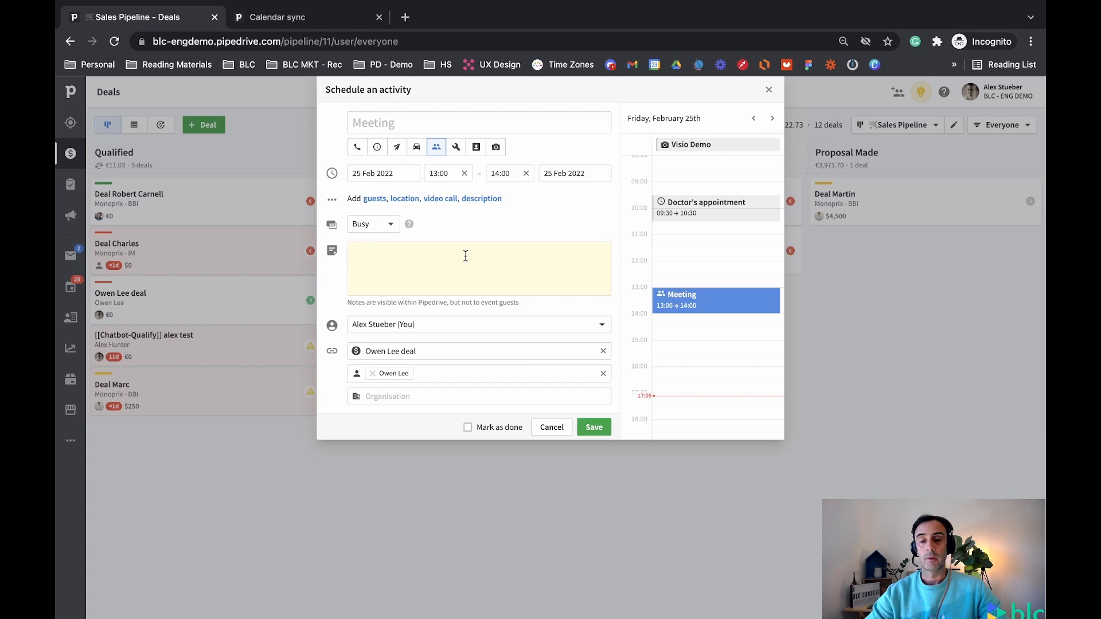
{"action": "left_click", "coordinate": [447, 257]}
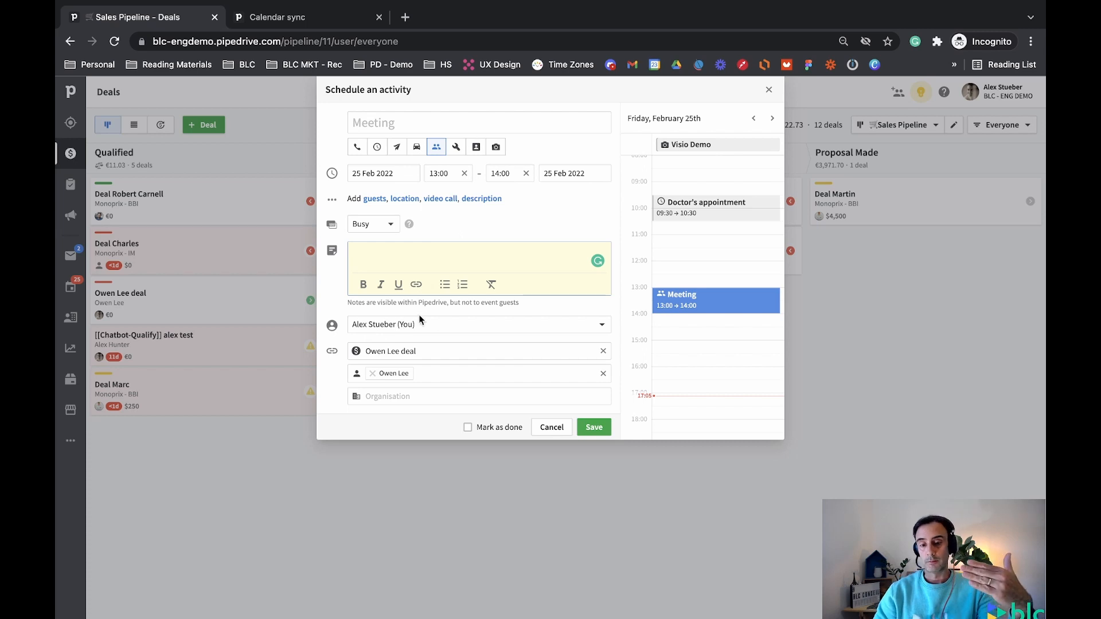
{"action": "left_click", "coordinate": [438, 324]}
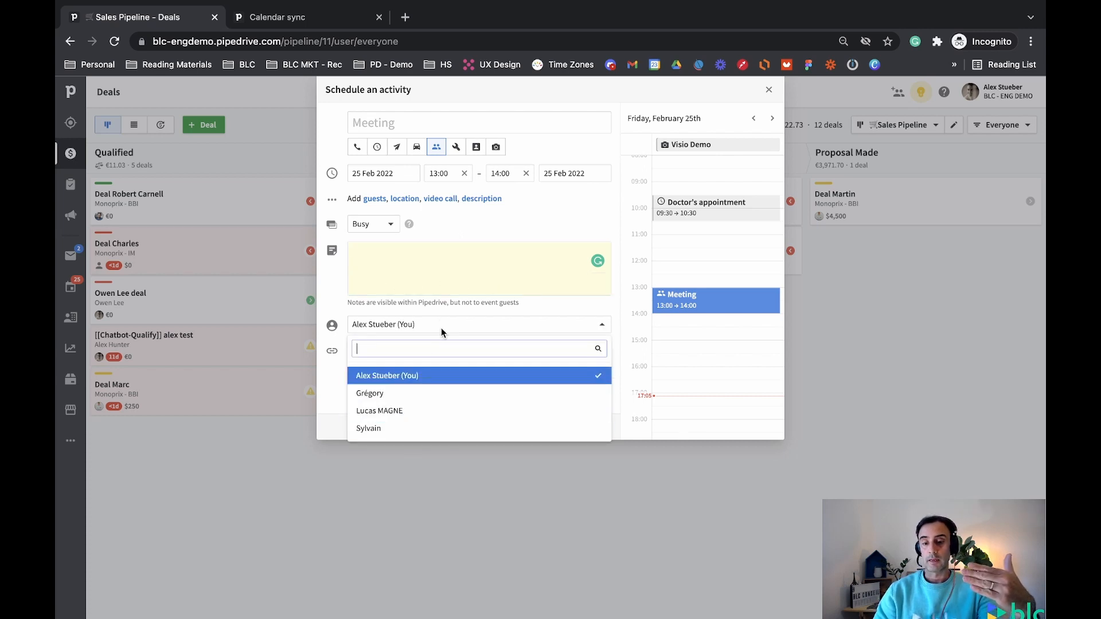
{"action": "left_click", "coordinate": [455, 323]}
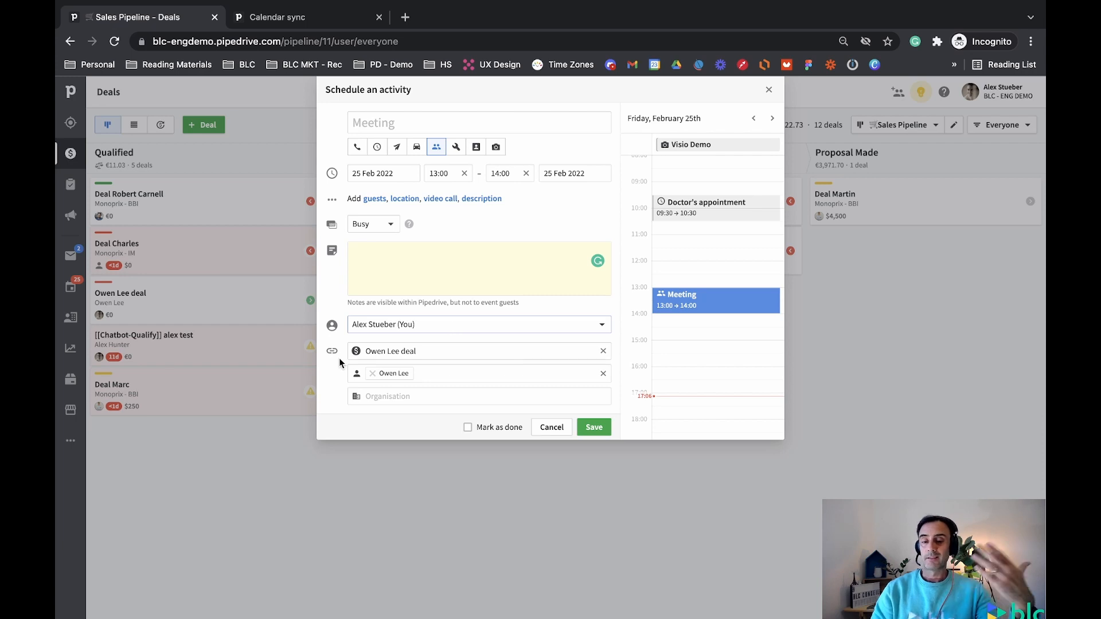
{"action": "left_click", "coordinate": [372, 353]}
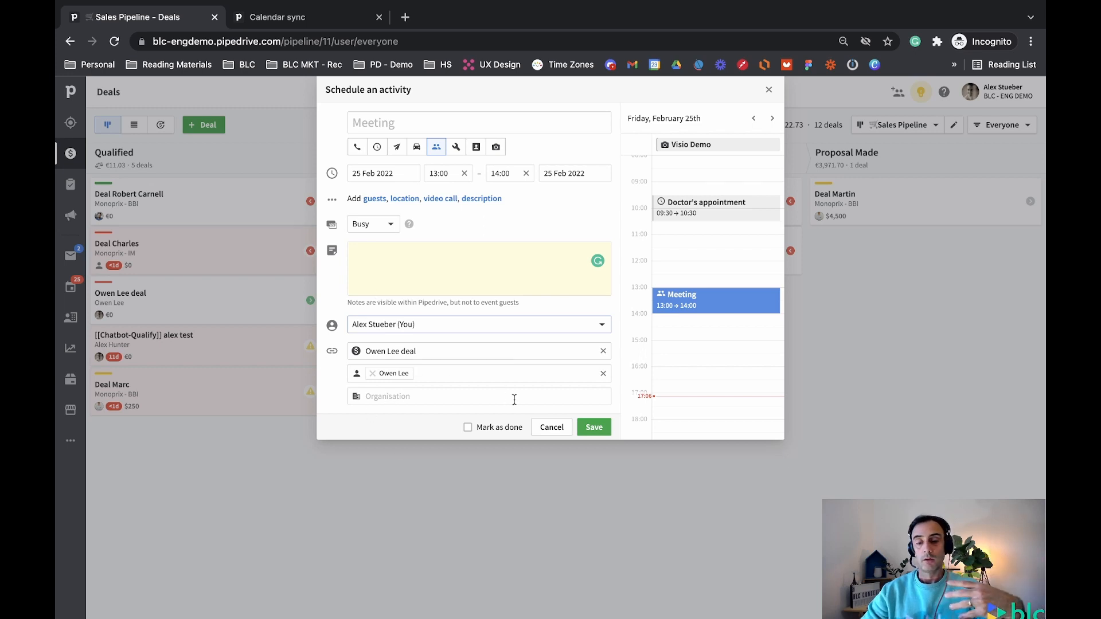
{"action": "left_click", "coordinate": [595, 428]}
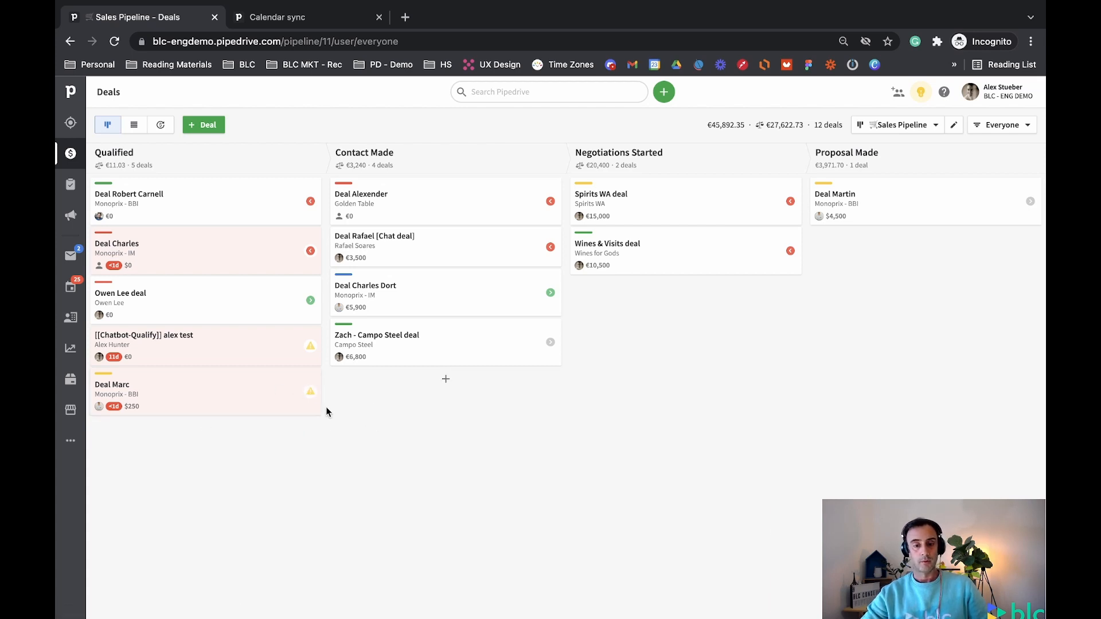
Reload the board, check the Qualified deals' activities, and start an activity for Deal Marc
{"action": "left_click", "coordinate": [112, 46]}
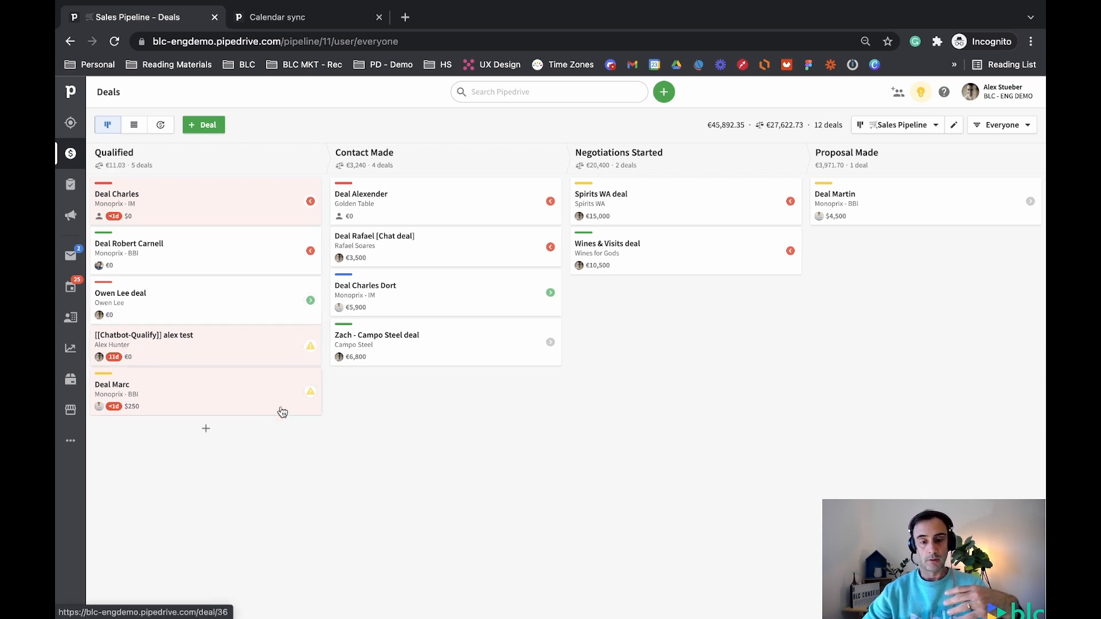
{"action": "left_click", "coordinate": [310, 300]}
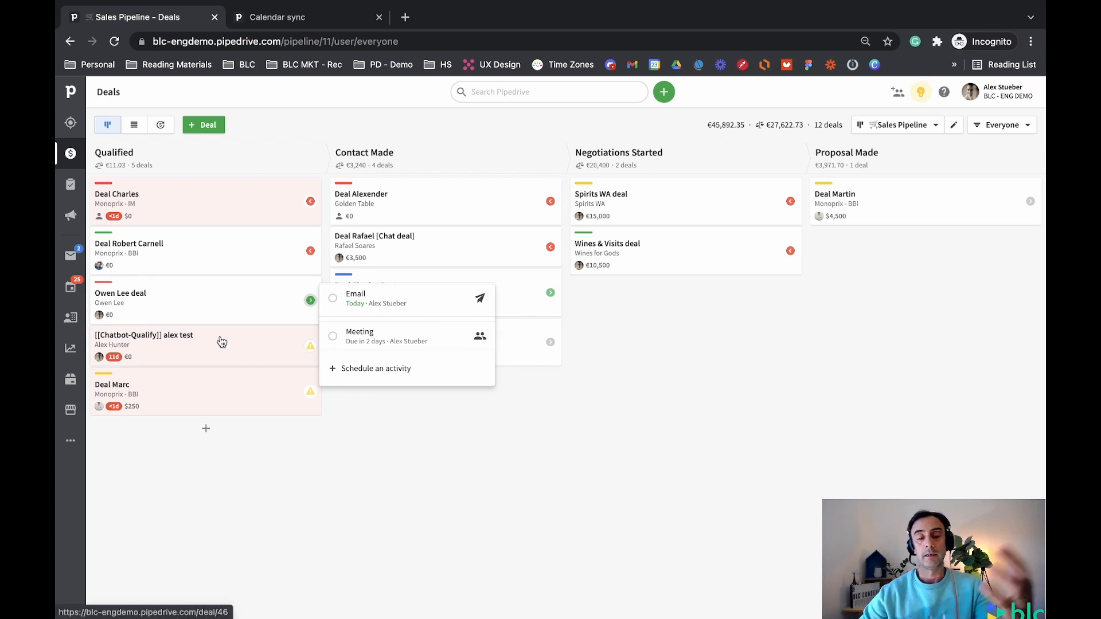
{"action": "left_click", "coordinate": [311, 347]}
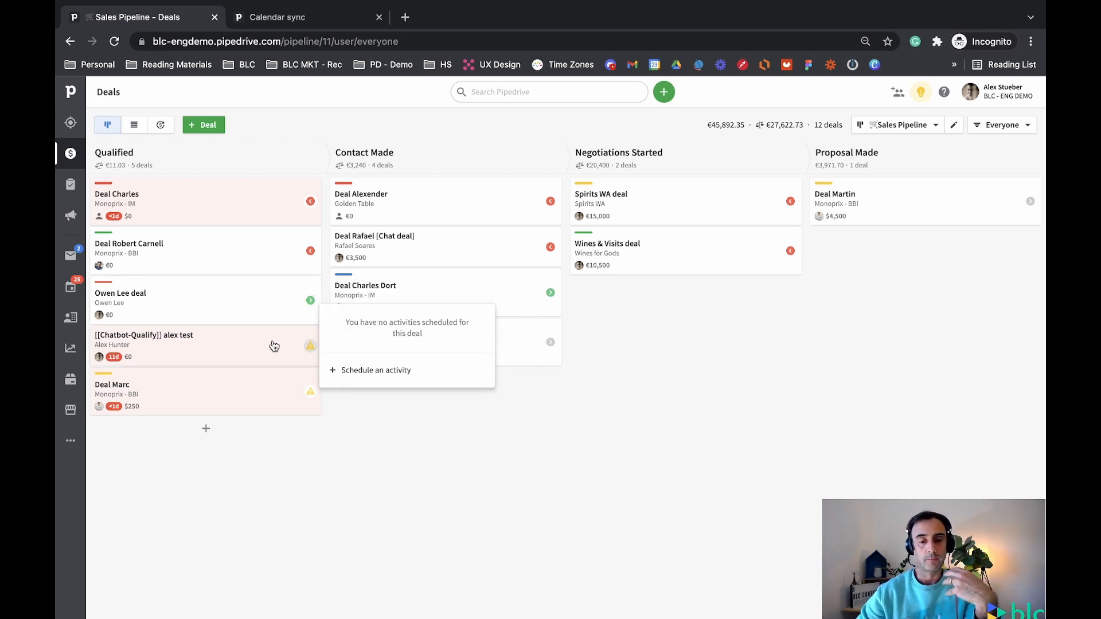
{"action": "left_click", "coordinate": [311, 392]}
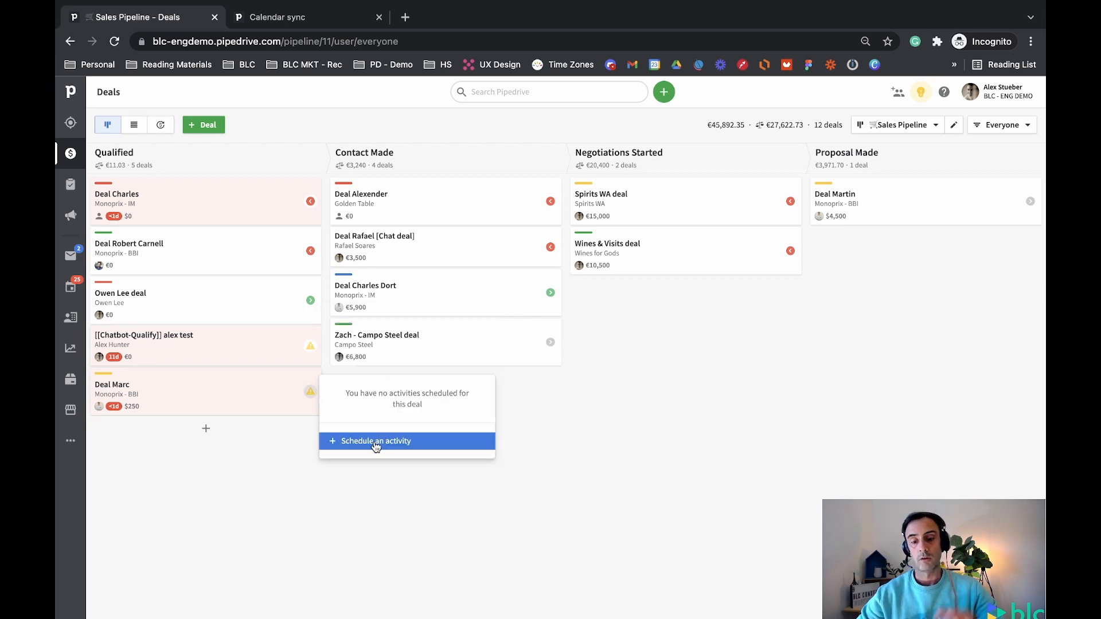
{"action": "left_click", "coordinate": [358, 439]}
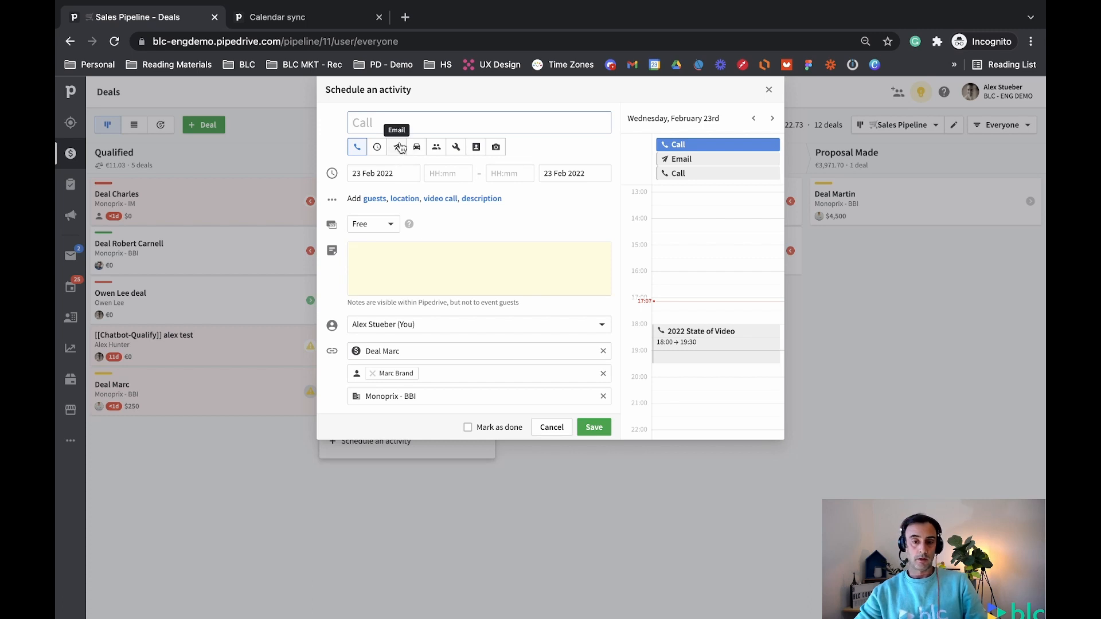
Save a Busy Meeting for Deal Marc on 24 Feb 2022, 10:00–10:30
{"action": "left_click", "coordinate": [438, 149]}
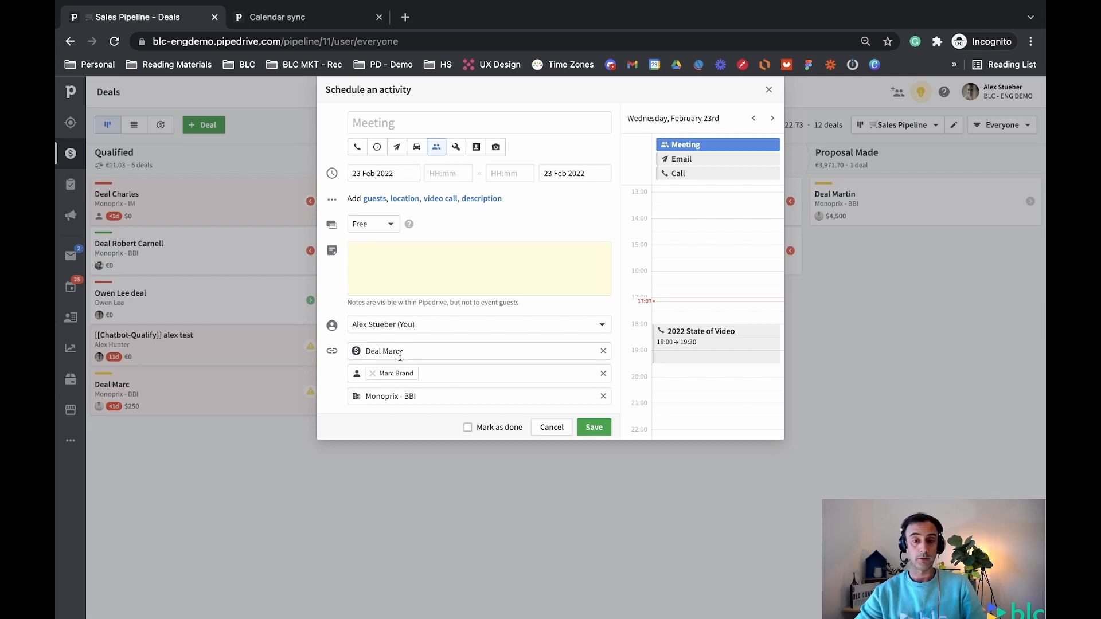
{"action": "left_click", "coordinate": [389, 225]}
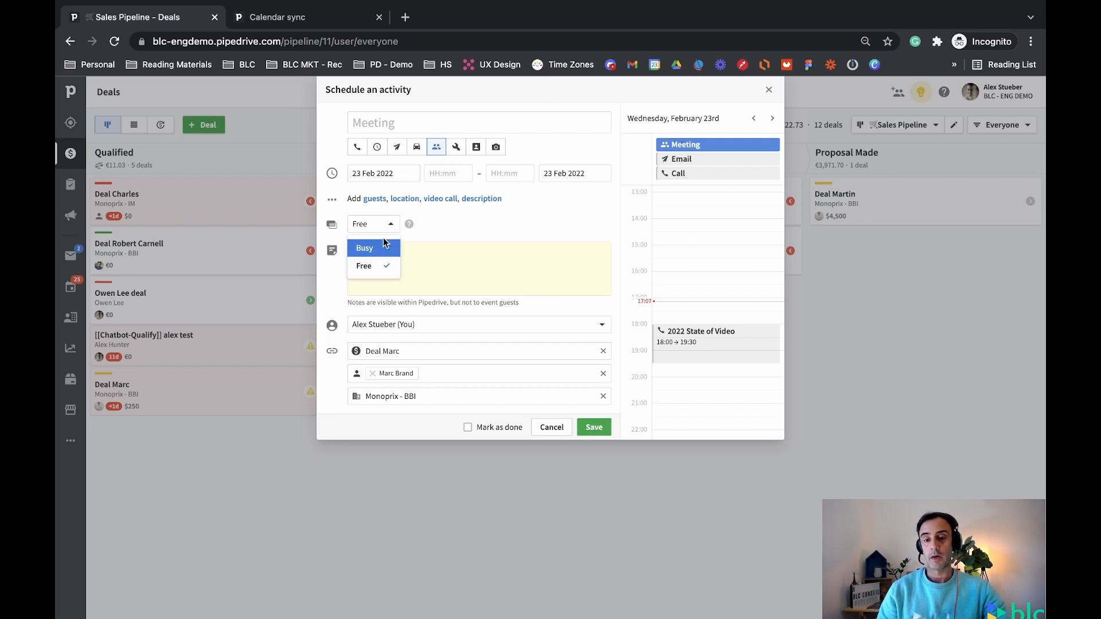
{"action": "left_click", "coordinate": [388, 247]}
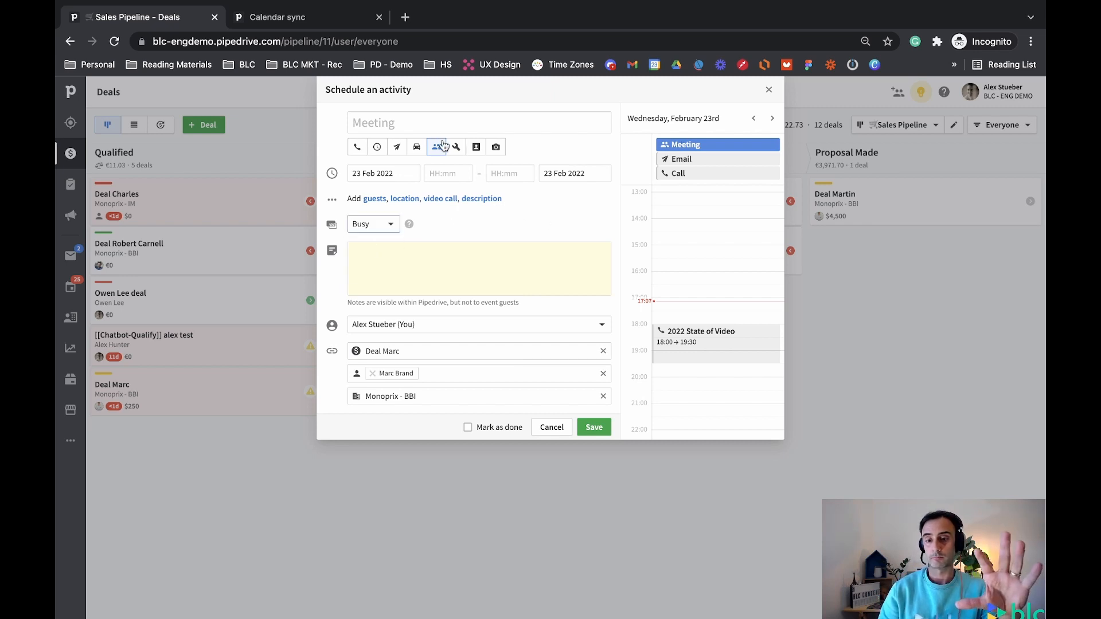
{"action": "left_click", "coordinate": [396, 180]}
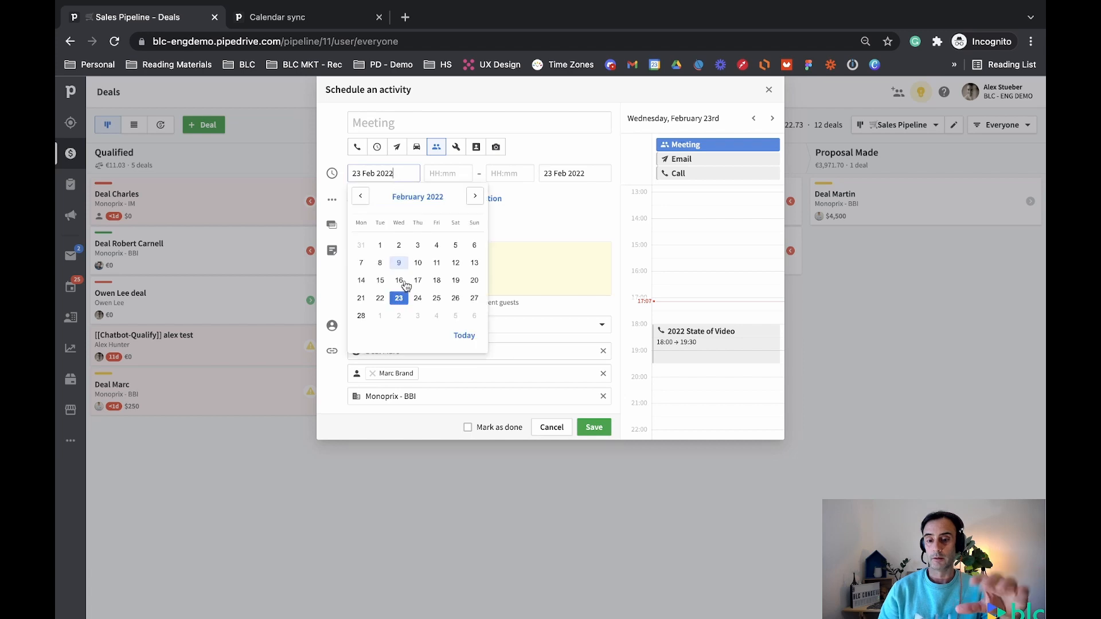
{"action": "left_click", "coordinate": [415, 297]}
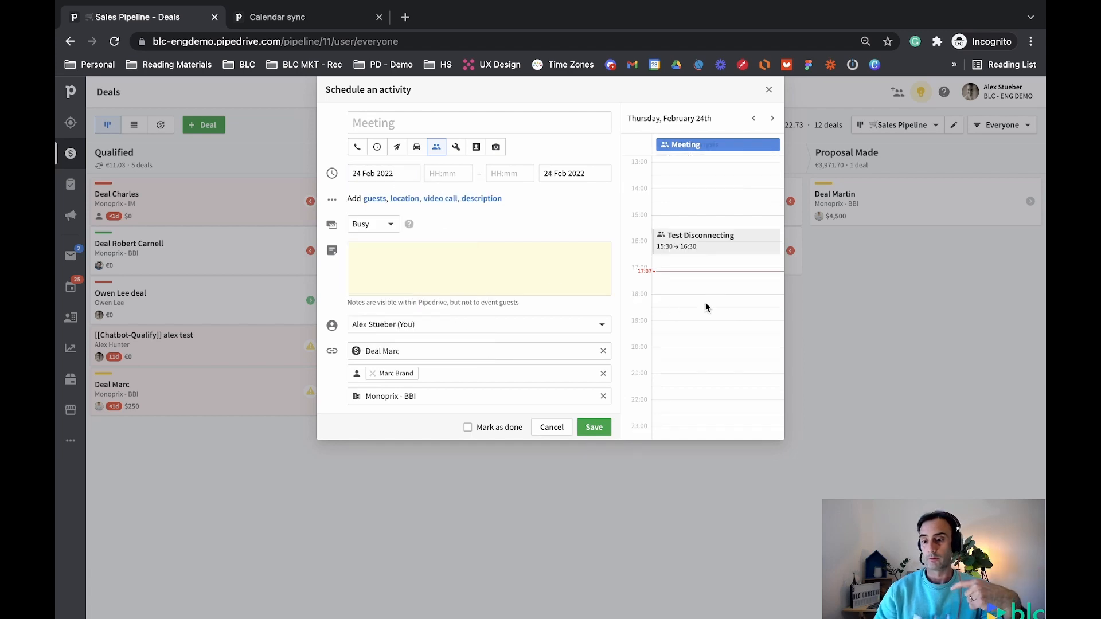
{"action": "scroll", "coordinate": [707, 307], "scroll_direction": "up", "scroll_amount": 1}
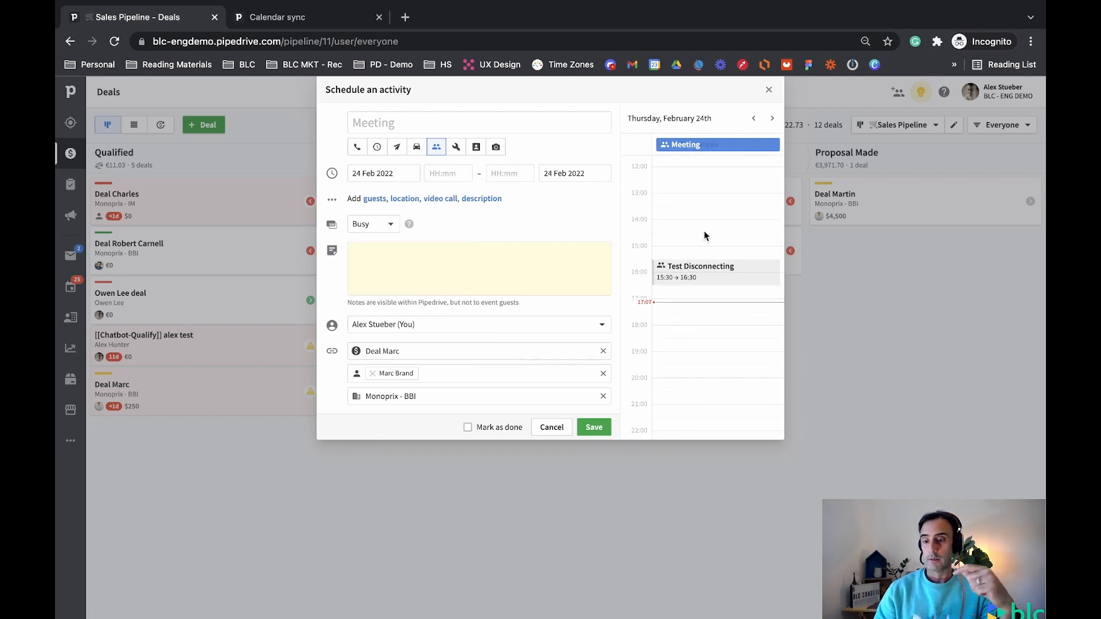
{"action": "scroll", "coordinate": [705, 215], "scroll_direction": "up", "scroll_amount": 5}
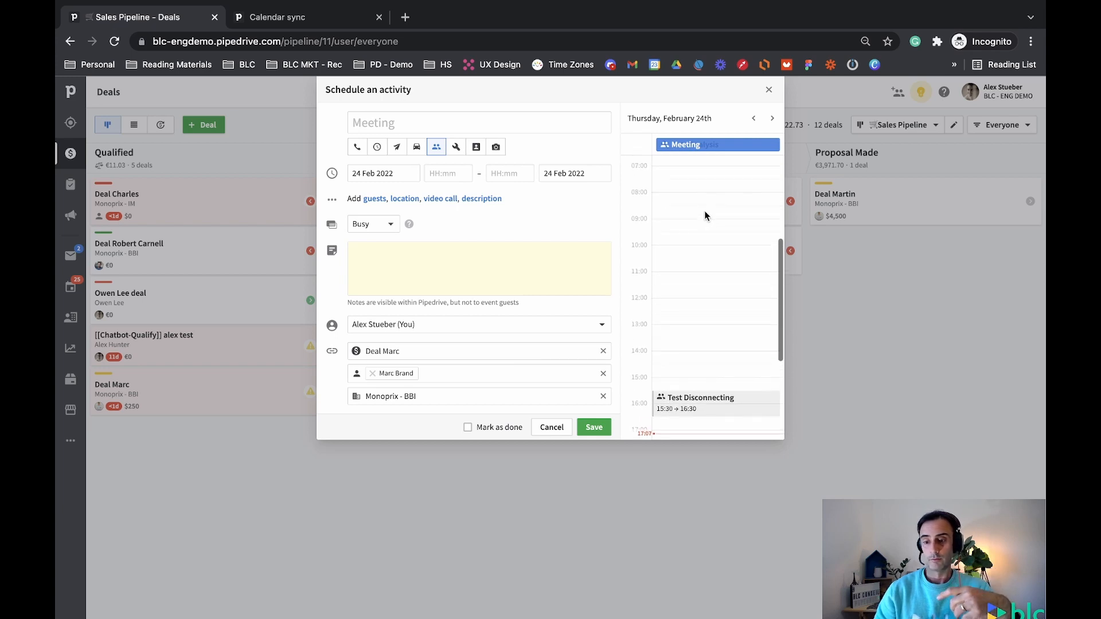
{"action": "left_click", "coordinate": [678, 251]}
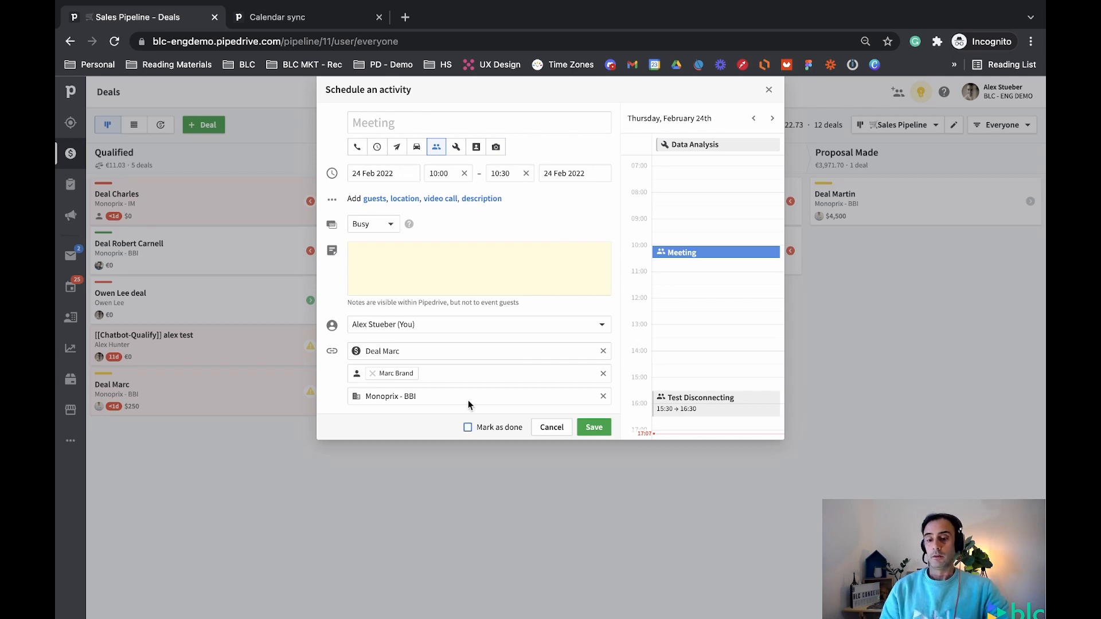
{"action": "left_click", "coordinate": [594, 435]}
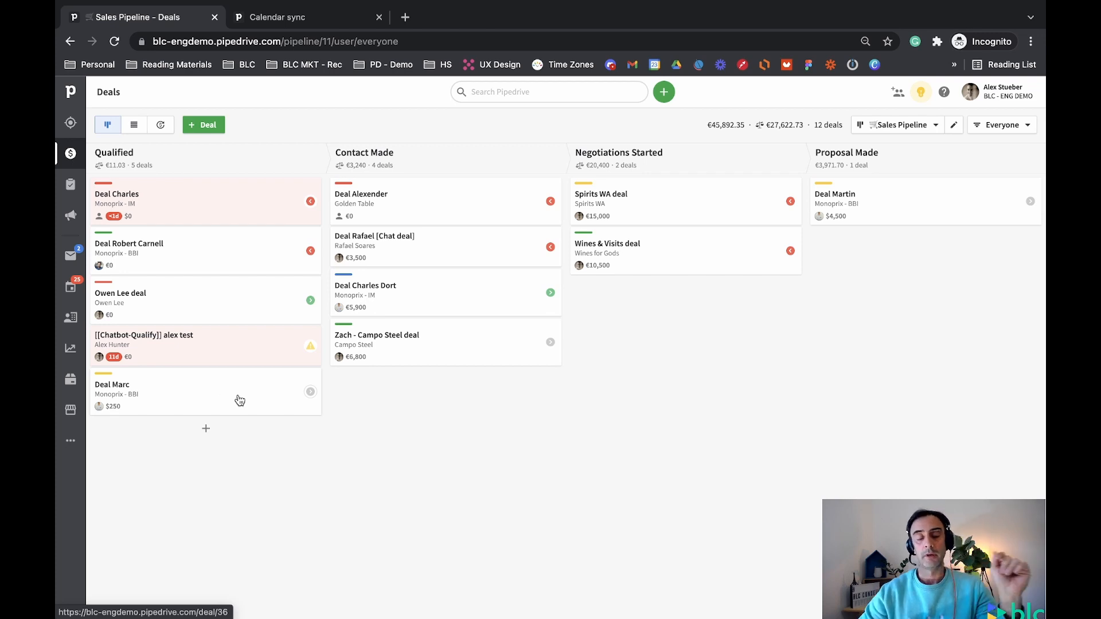
Confirm Deal Marc lists its 10:00 meeting, check Deal Alexander's activities, then go to Activities
{"action": "left_click", "coordinate": [310, 392]}
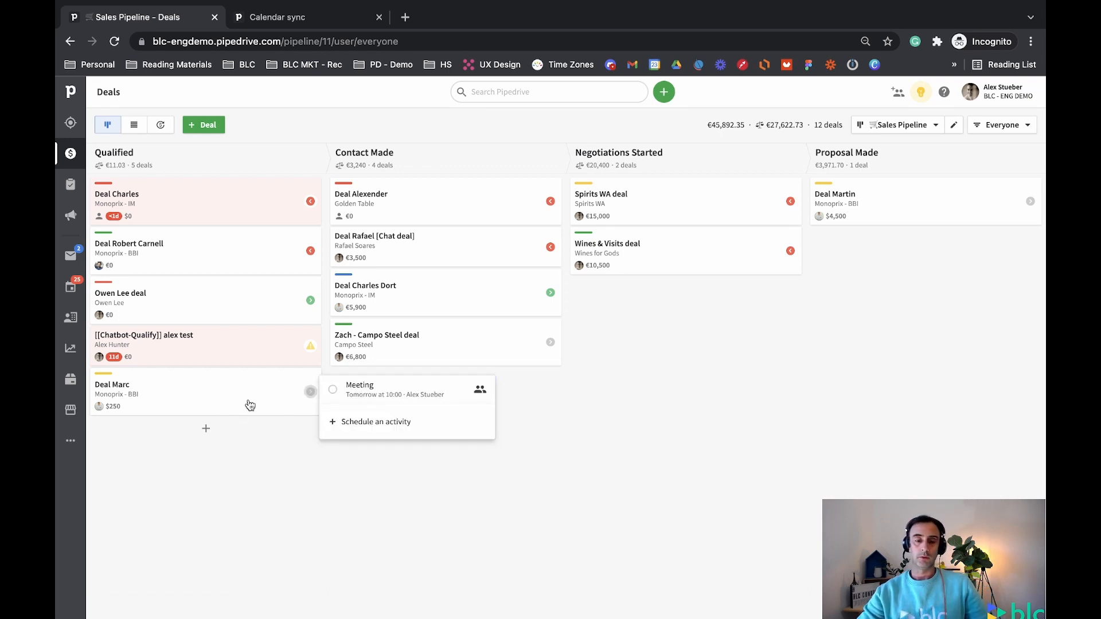
{"action": "left_click", "coordinate": [289, 117]}
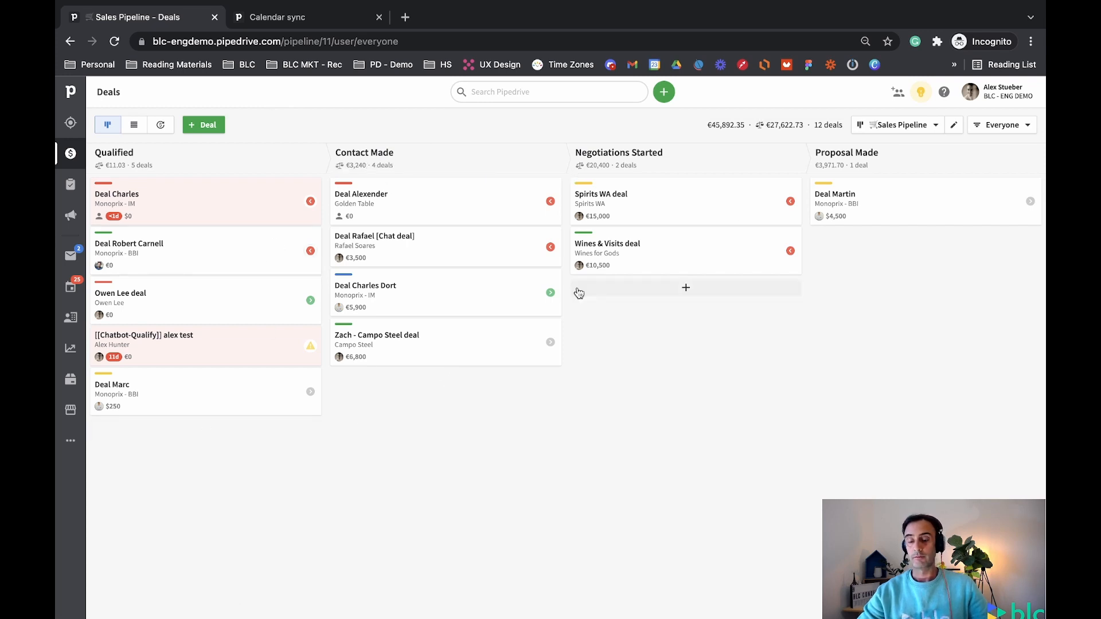
{"action": "left_click", "coordinate": [550, 202]}
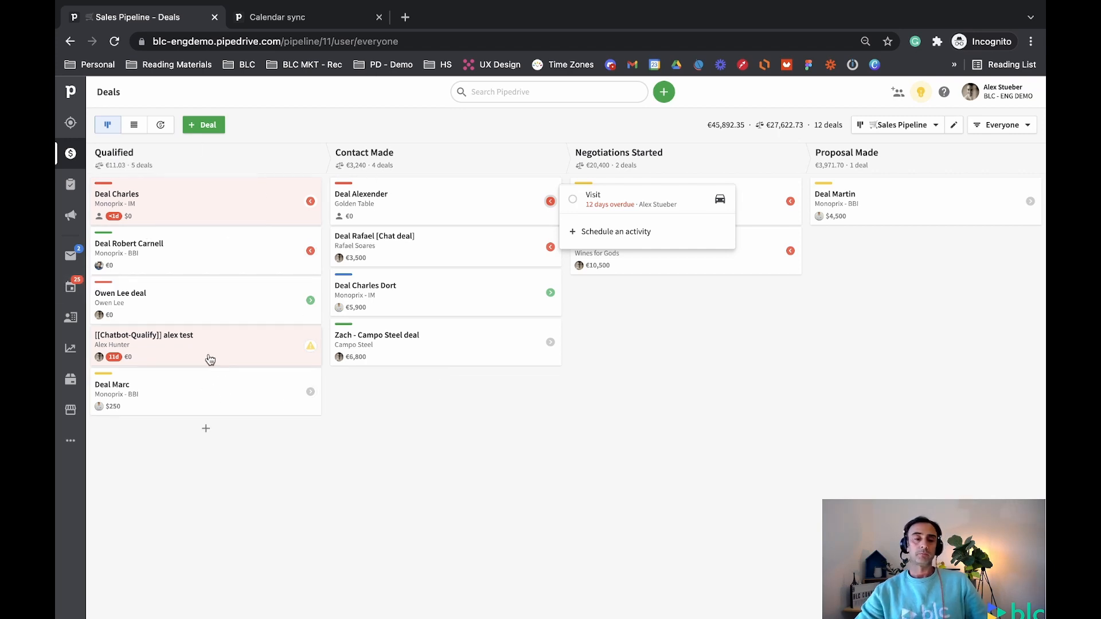
{"action": "left_click", "coordinate": [71, 289]}
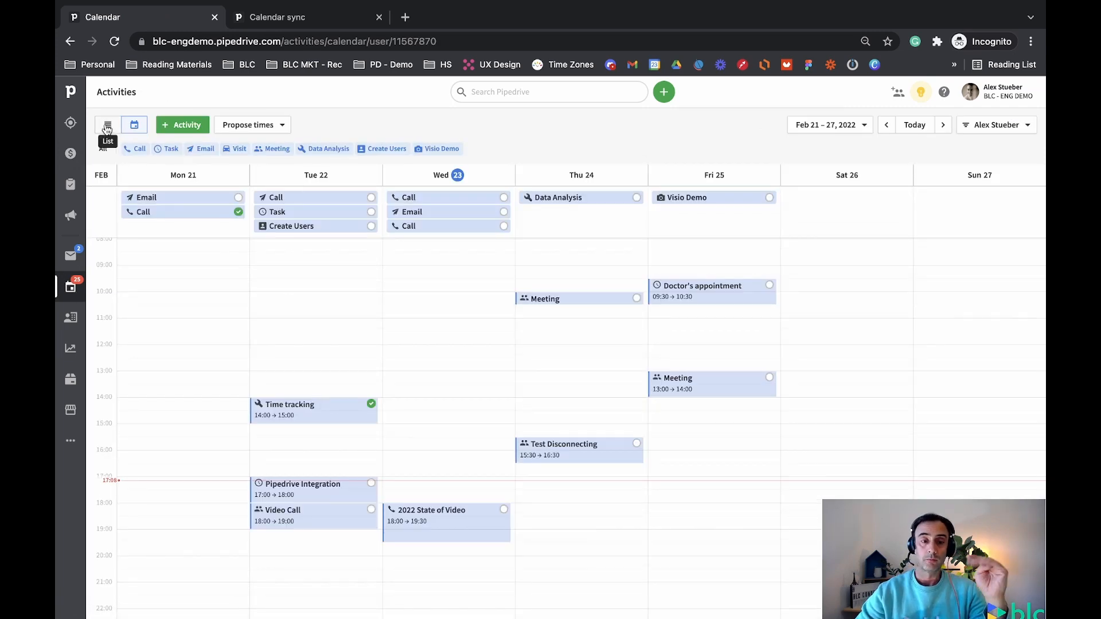
Switch the Activities page from the weekly calendar to the list view
{"action": "left_click", "coordinate": [107, 126]}
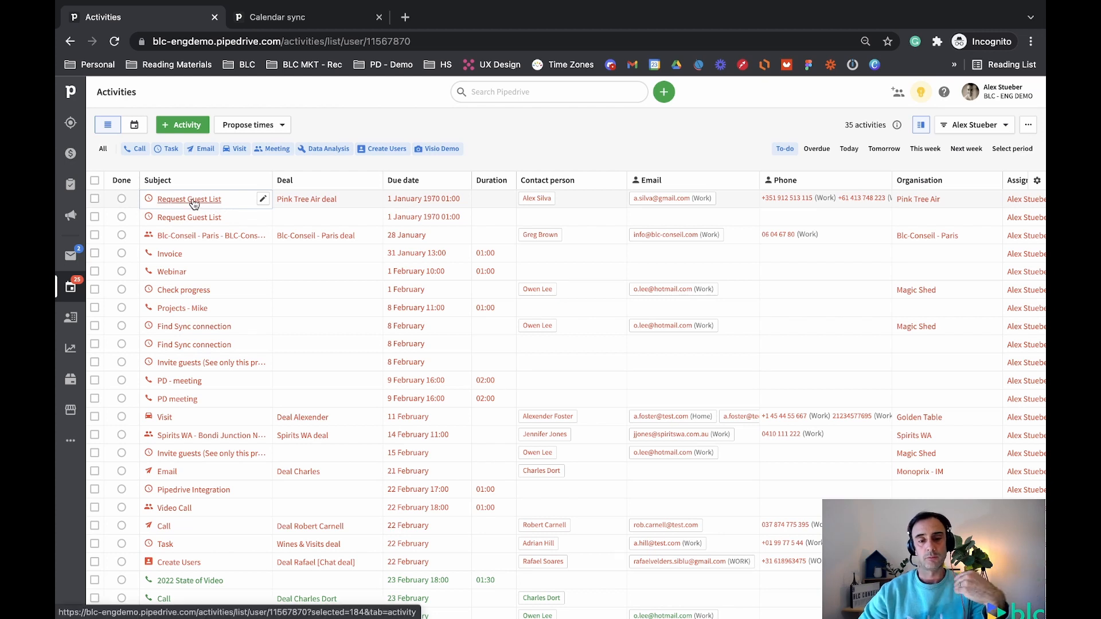
Open the Request Guest List activity and inspect its linked Pink Tree Air deal, contact and organisation
{"action": "left_click", "coordinate": [194, 204]}
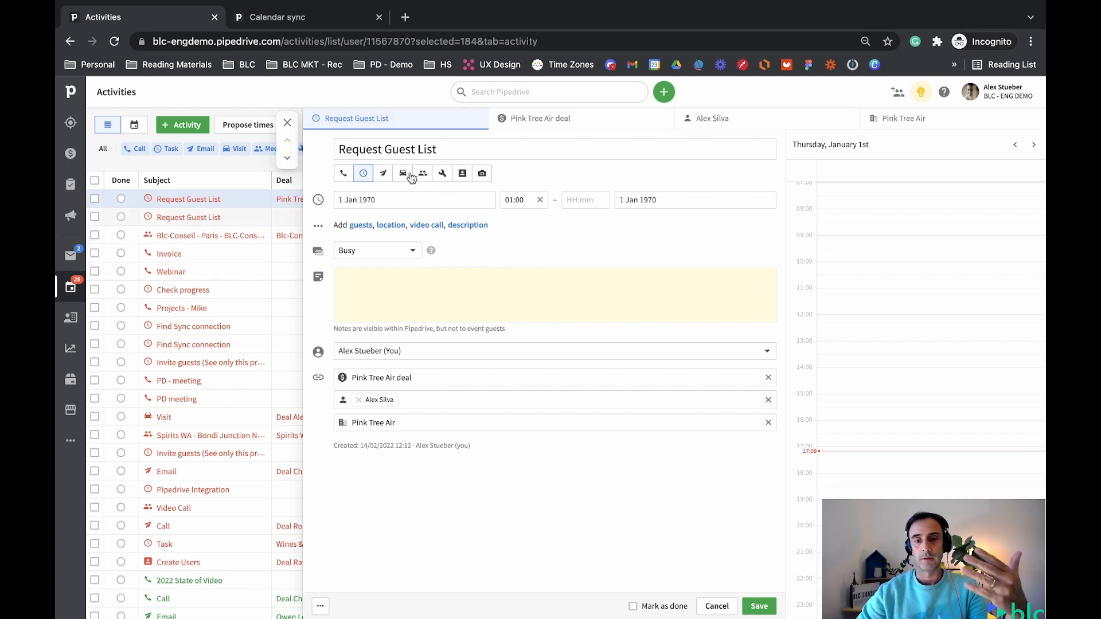
{"action": "left_click", "coordinate": [550, 121]}
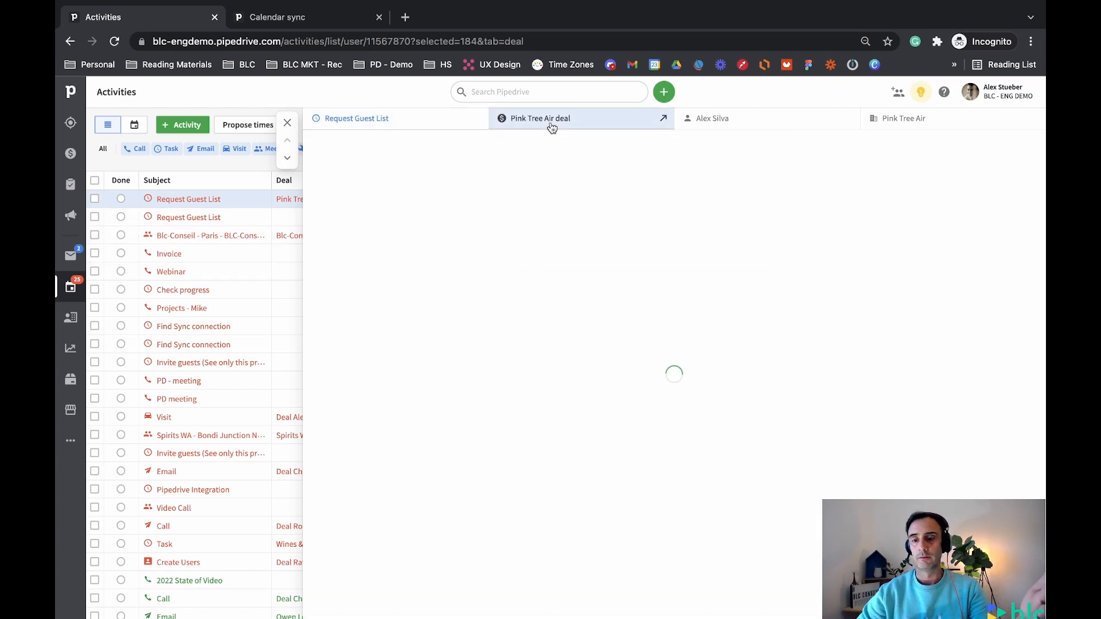
{"action": "left_click", "coordinate": [754, 127]}
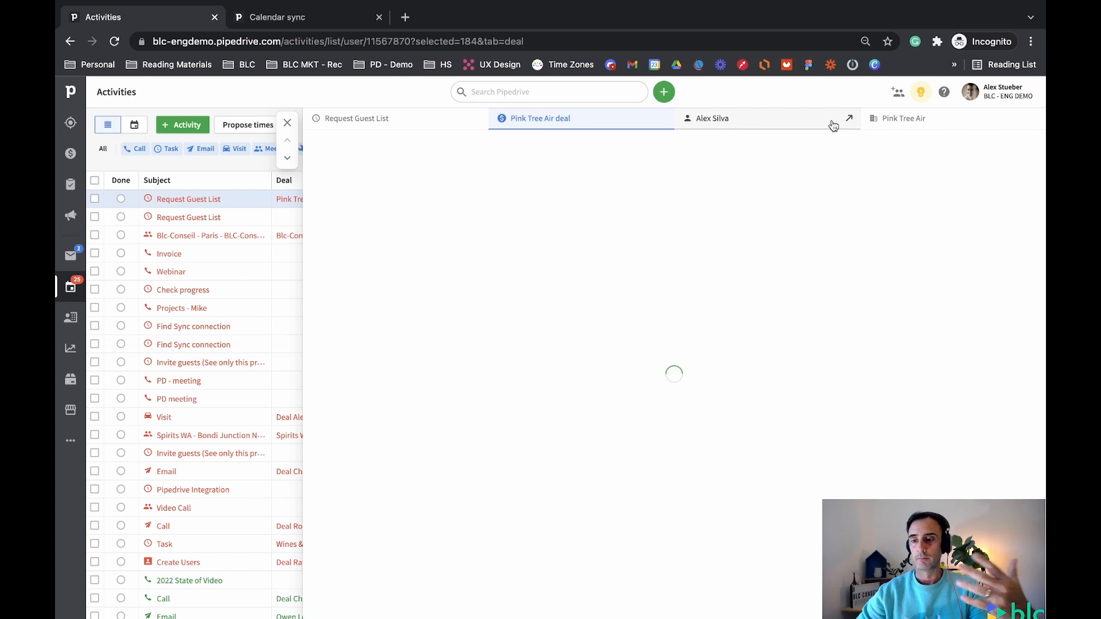
{"action": "left_click", "coordinate": [914, 127]}
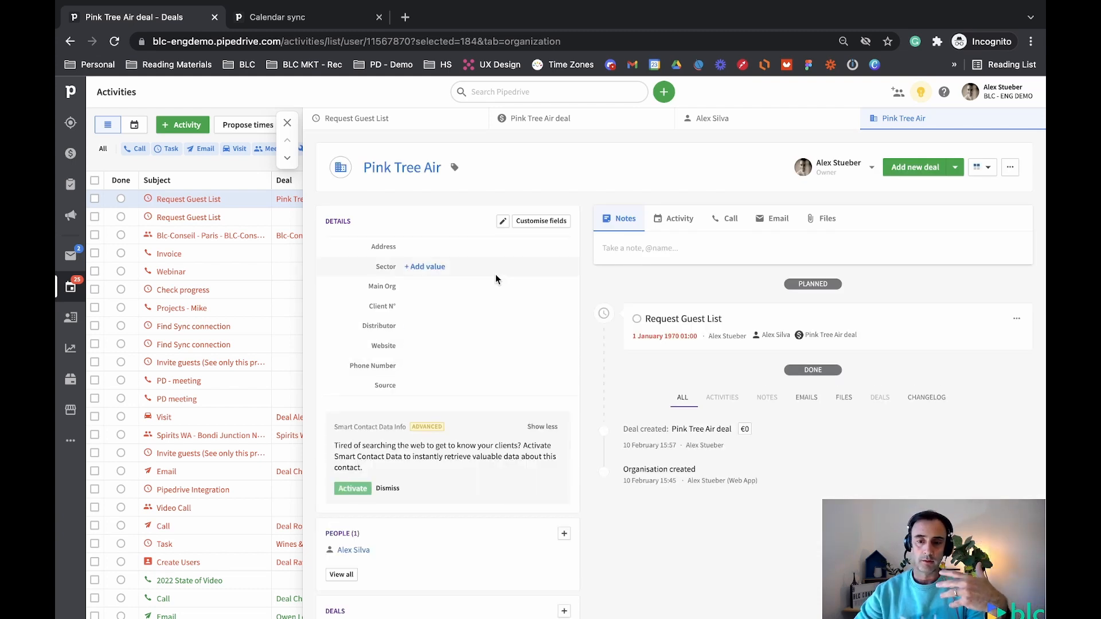
{"action": "left_click", "coordinate": [554, 122]}
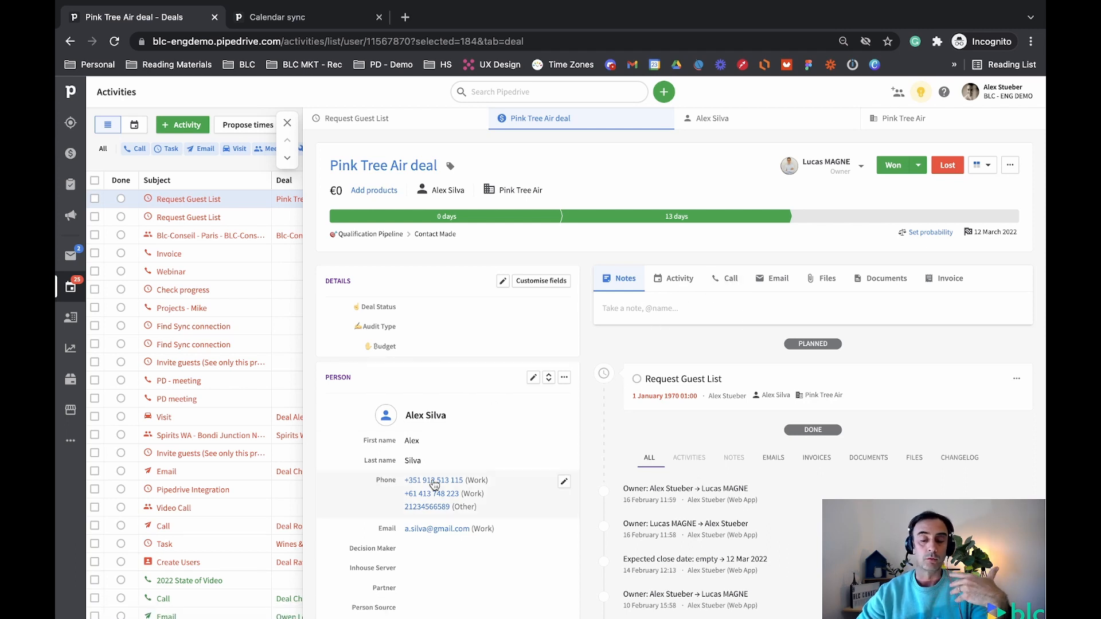
Close the Pink Tree Air deal panel to get back to the full Activities list
{"action": "scroll", "coordinate": [434, 485], "scroll_direction": "down", "scroll_amount": 3}
{"action": "scroll", "coordinate": [422, 305], "scroll_direction": "up", "scroll_amount": 3}
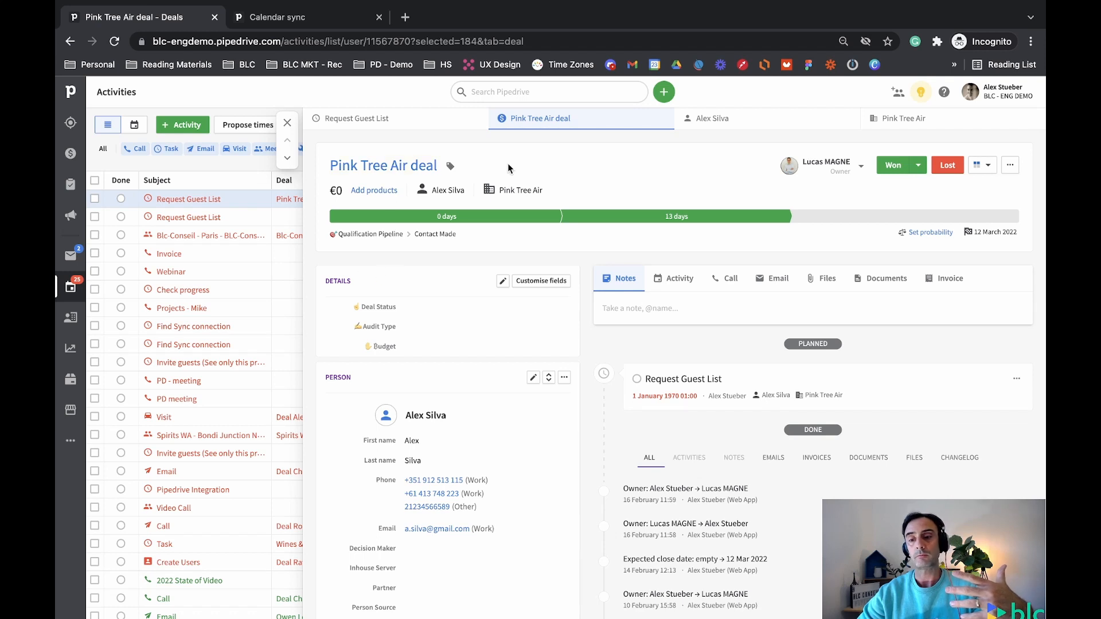
{"action": "right_click", "coordinate": [290, 122]}
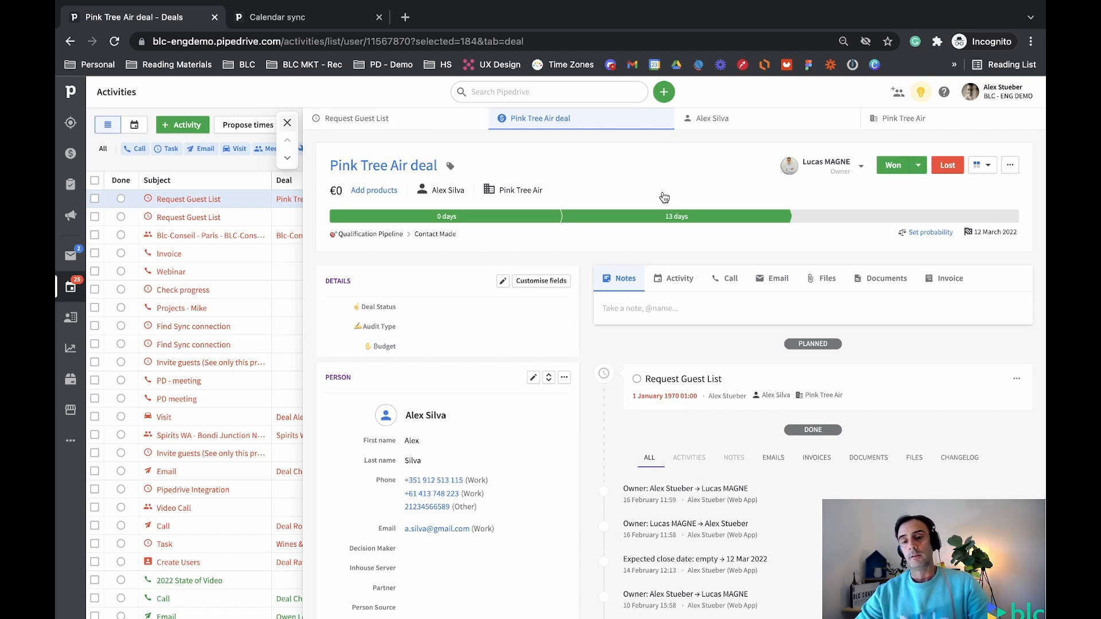
{"action": "left_click", "coordinate": [293, 113]}
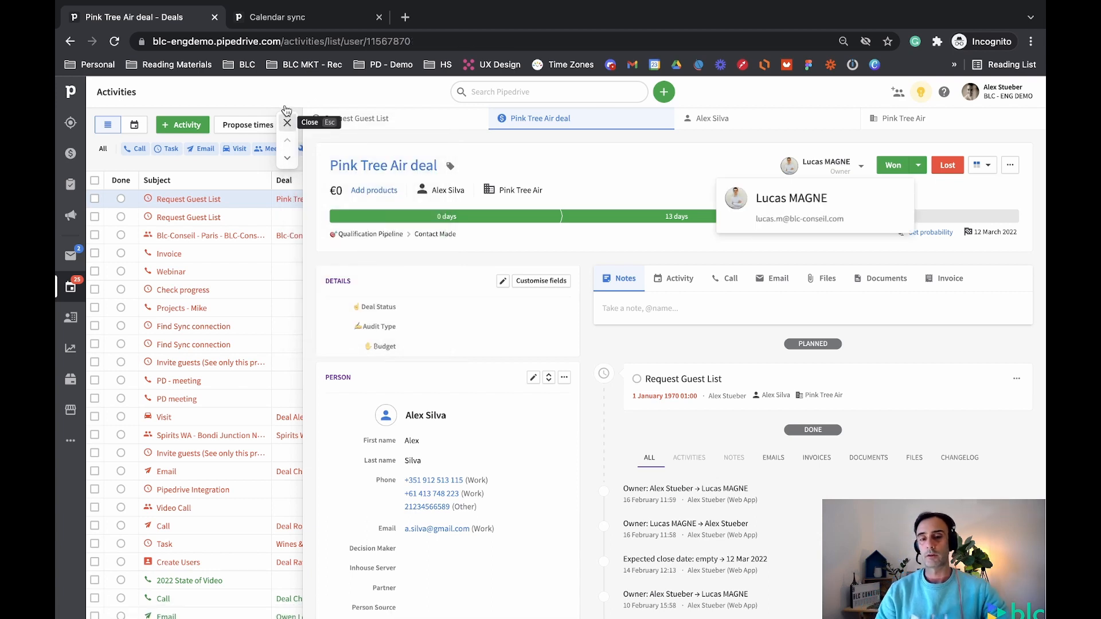
{"action": "left_click", "coordinate": [287, 122]}
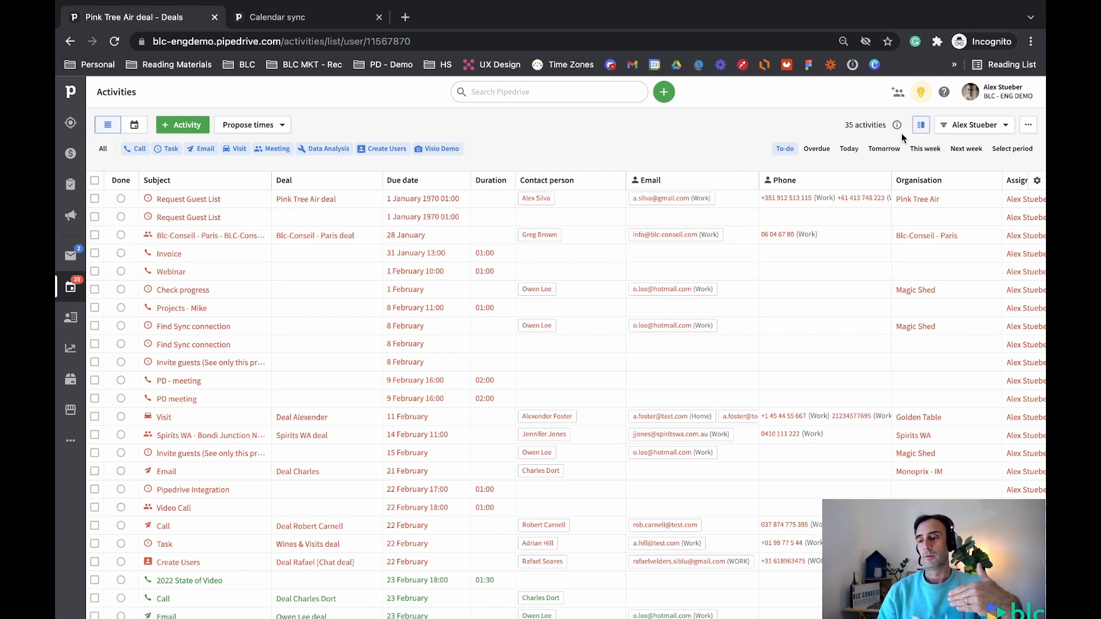
{"action": "left_click", "coordinate": [182, 202]}
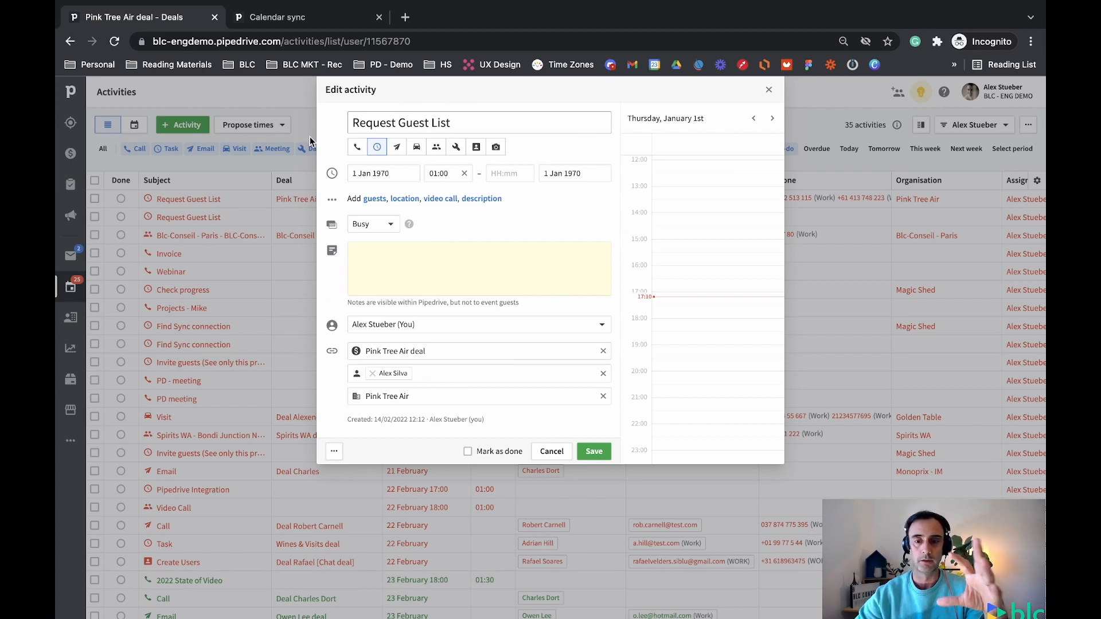
{"action": "left_click", "coordinate": [769, 90]}
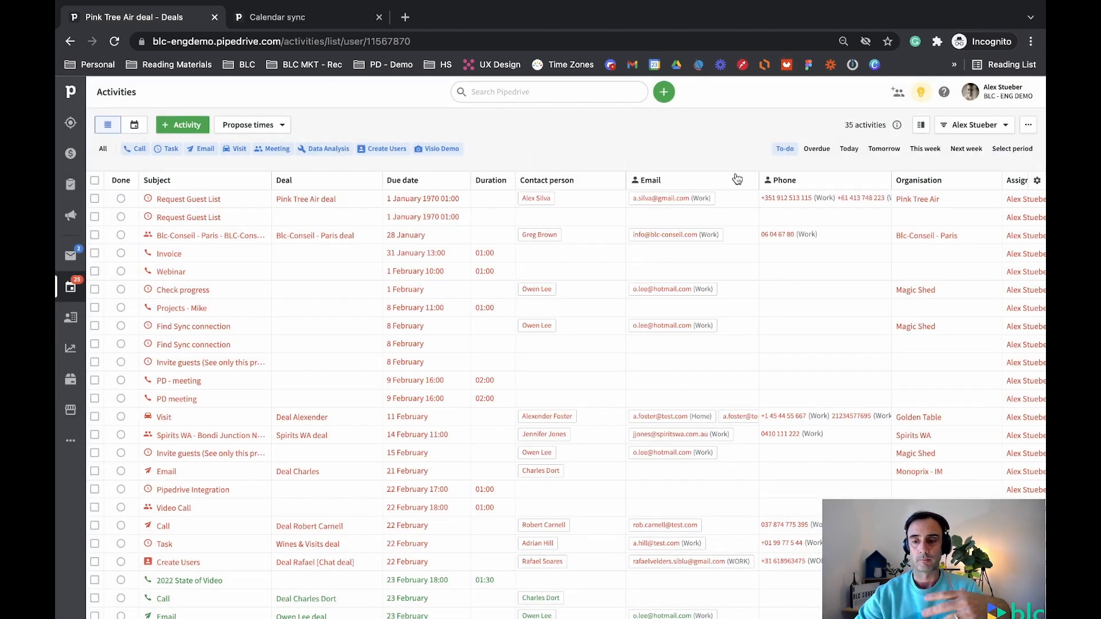
Turn on 'Show details on the side' and filter the list to the 9 Call activities
{"action": "left_click", "coordinate": [921, 126]}
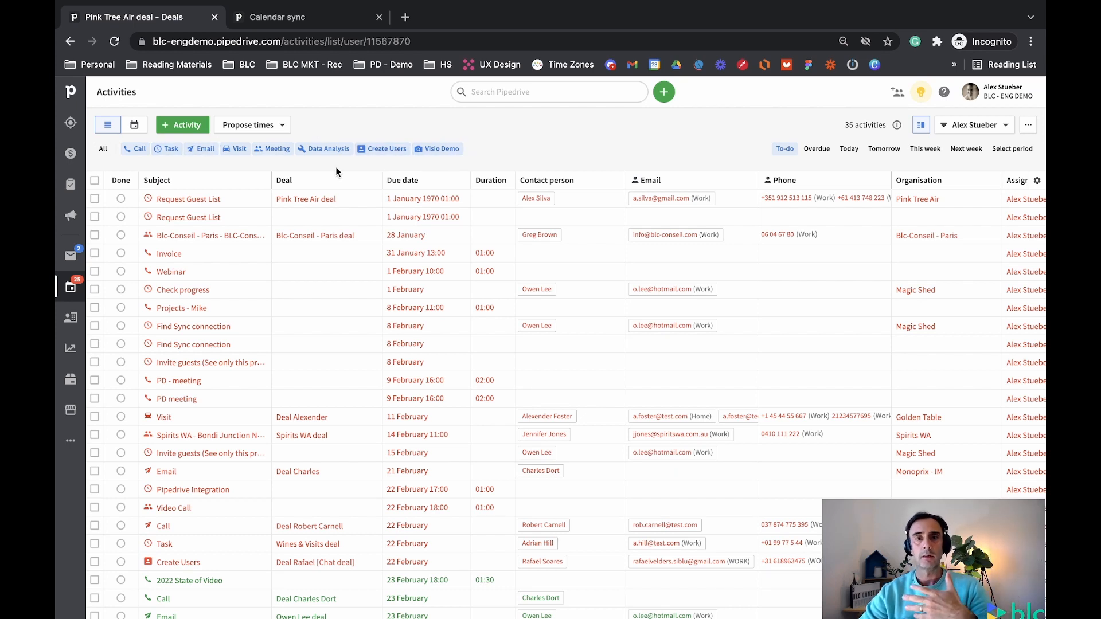
{"action": "left_click", "coordinate": [105, 151]}
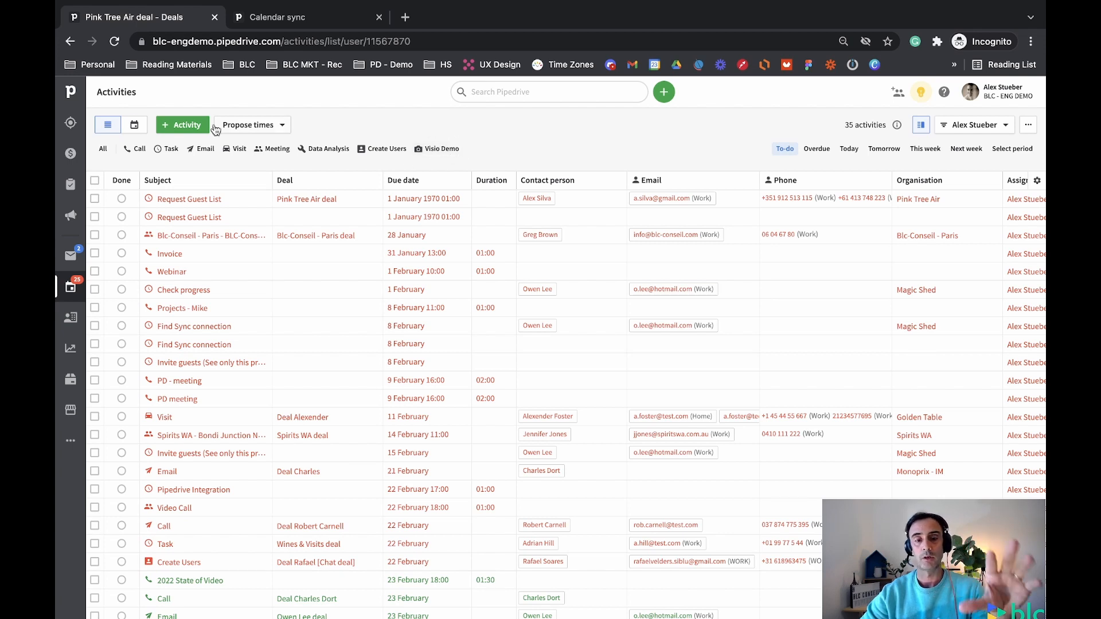
{"action": "left_click", "coordinate": [138, 151]}
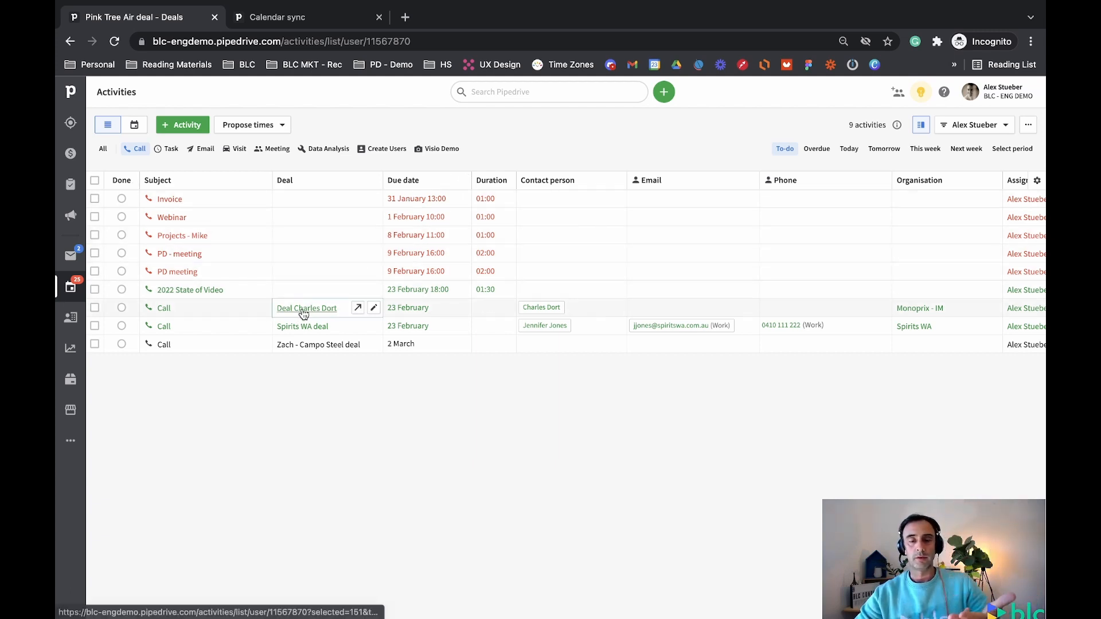
{"action": "mouse_move", "coordinate": [302, 347]}
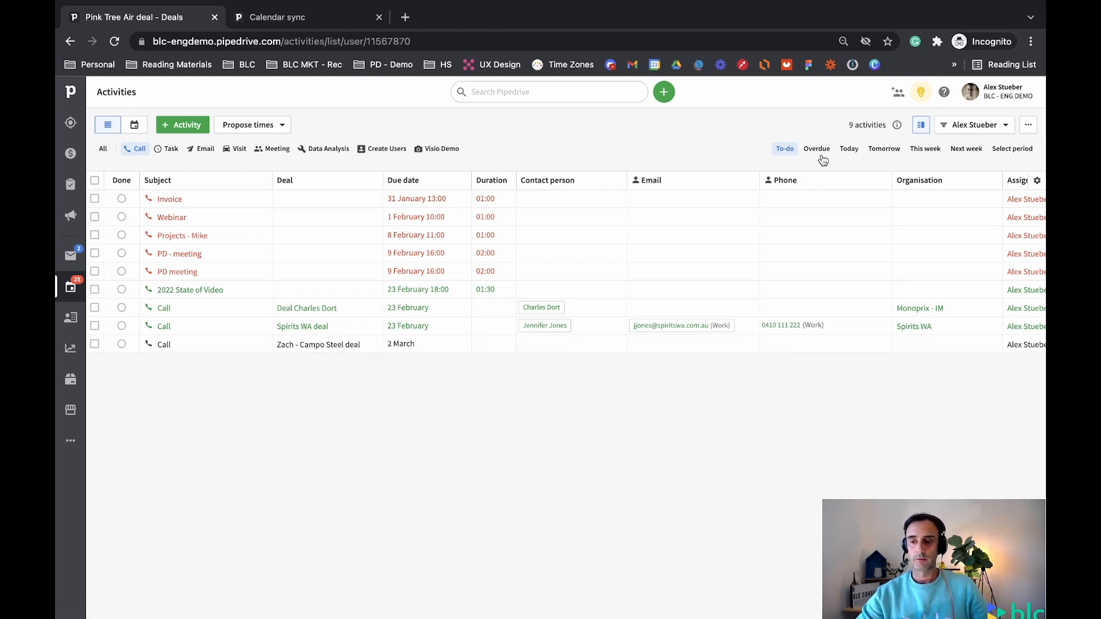
Open the Invoice call beside the list and check its Deal or lead and Person tabs
{"action": "left_click", "coordinate": [163, 202]}
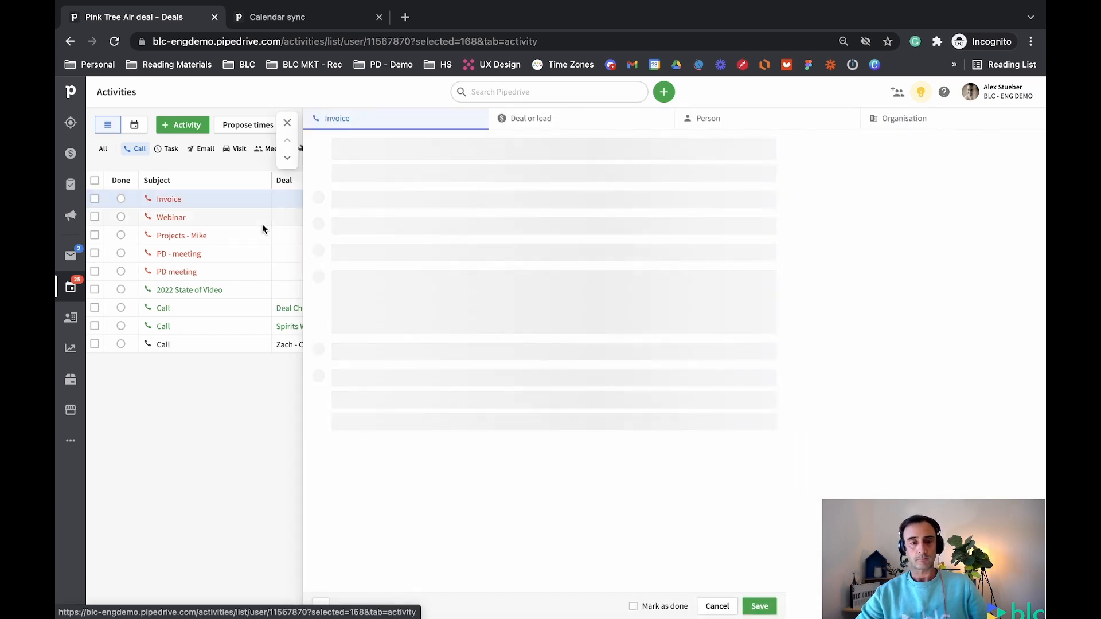
{"action": "left_click", "coordinate": [565, 124]}
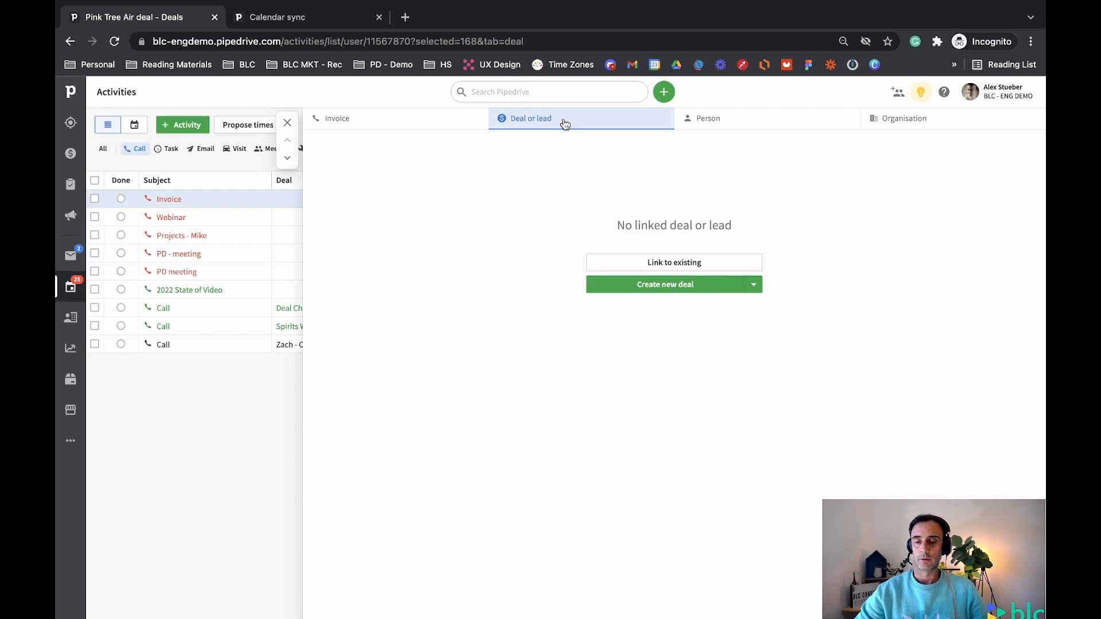
{"action": "left_click", "coordinate": [718, 127]}
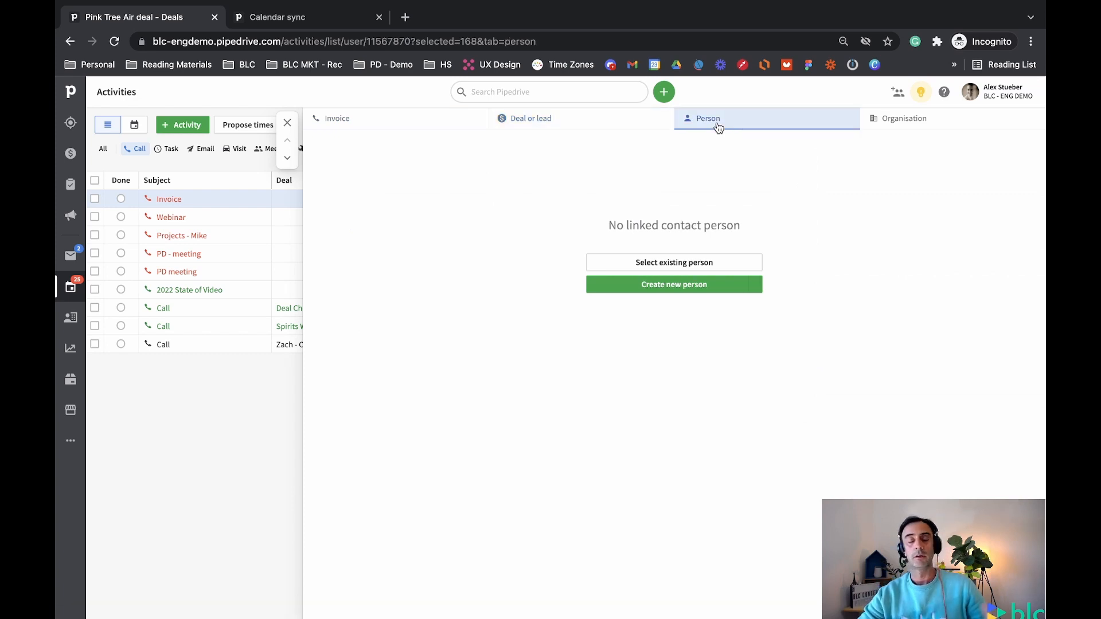
{"action": "left_click", "coordinate": [374, 127]}
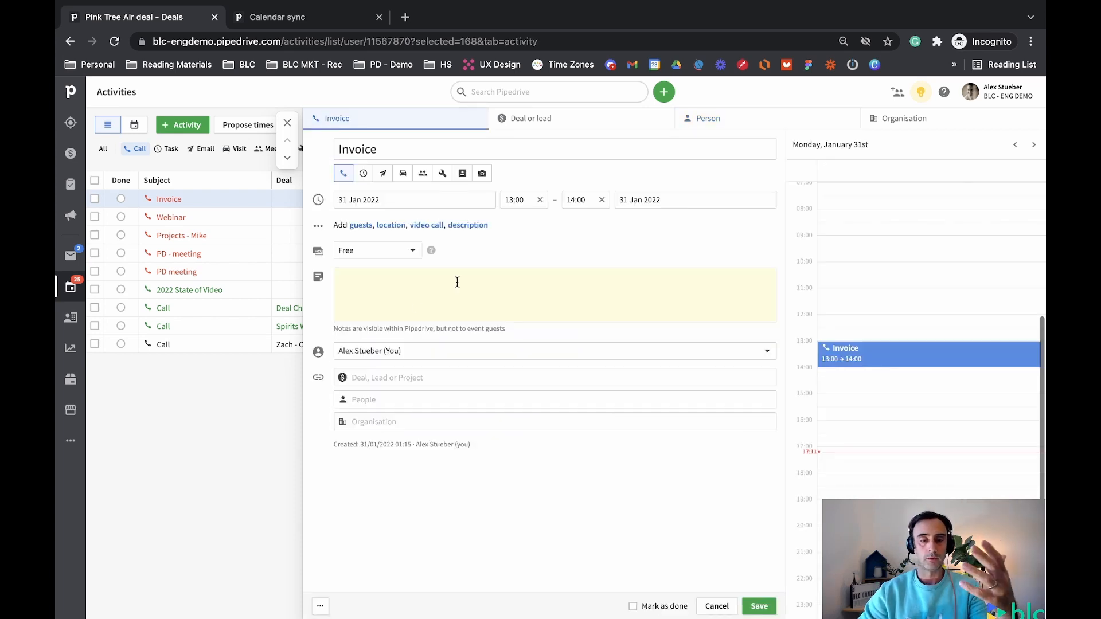
Change the Invoice activity's type to Task and link it to the Monoprix - BBI deal
{"action": "left_click", "coordinate": [363, 175]}
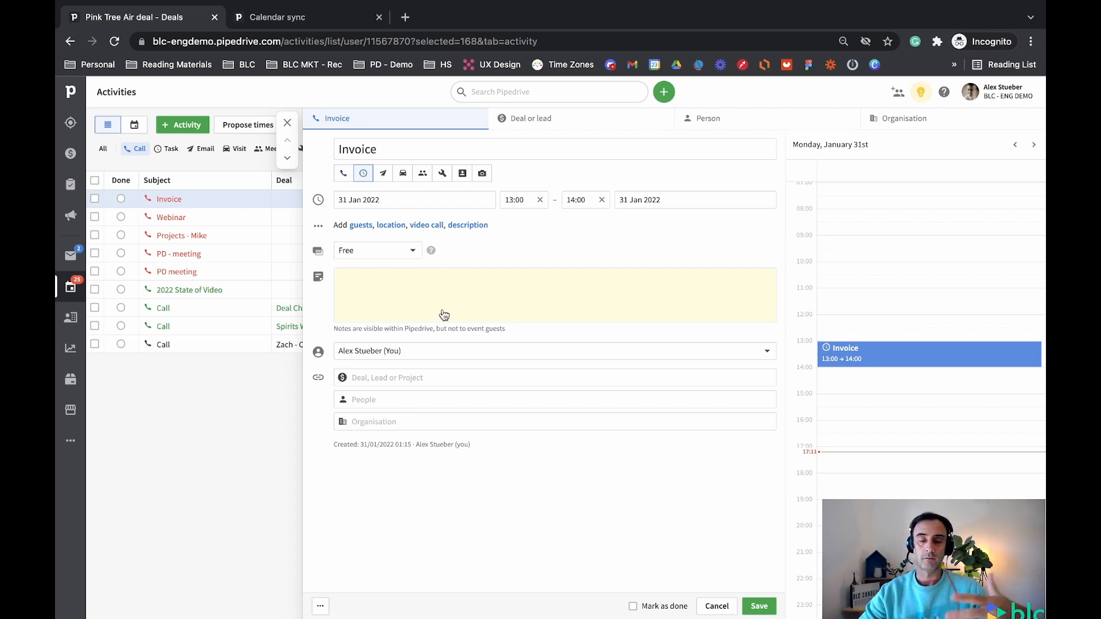
{"action": "left_click", "coordinate": [398, 403]}
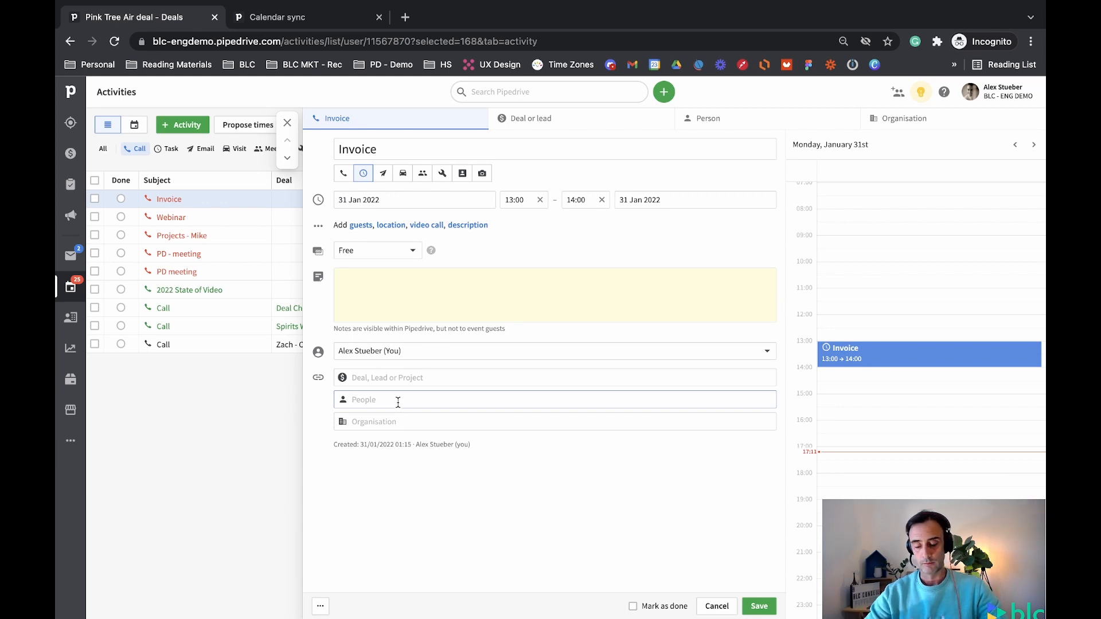
{"action": "left_click", "coordinate": [401, 378]}
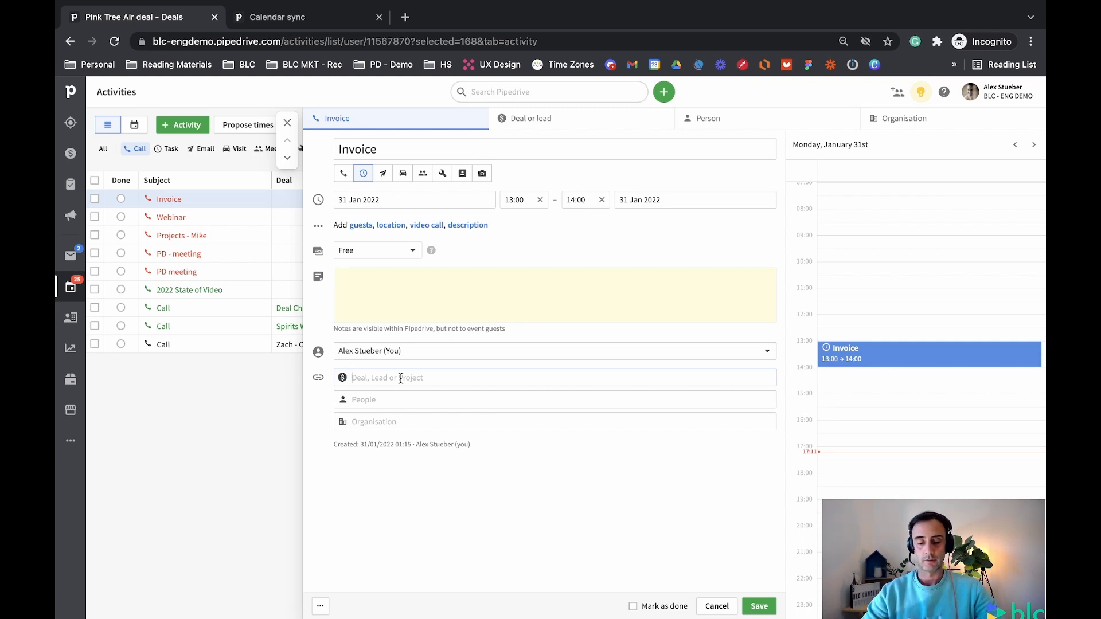
{"action": "type", "text": "mar"}
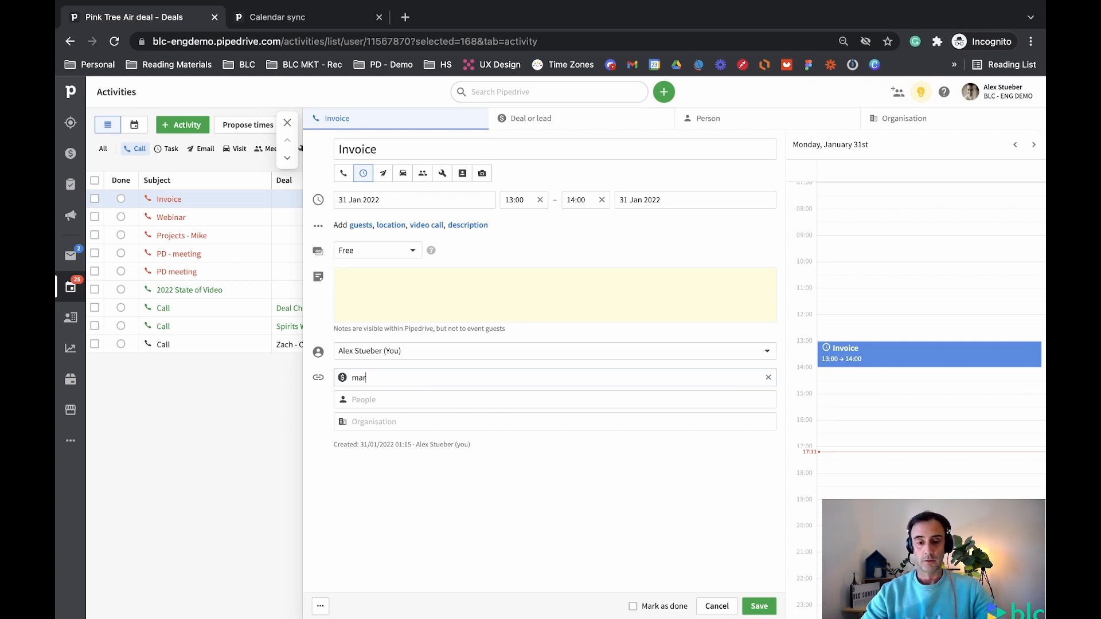
{"action": "type", "text": "c"}
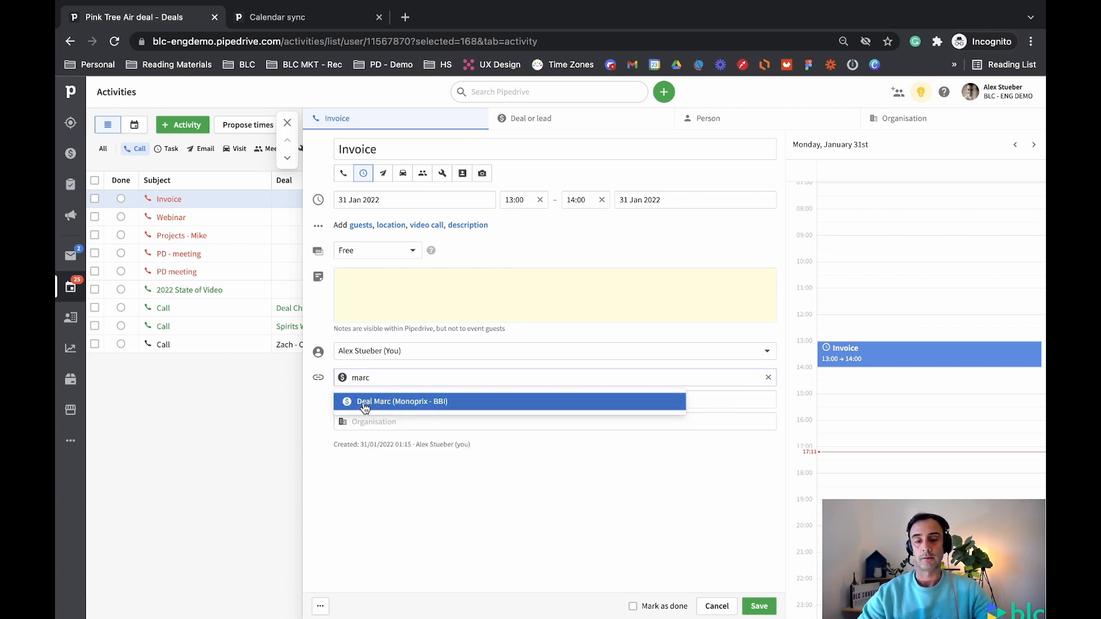
{"action": "left_click", "coordinate": [365, 404]}
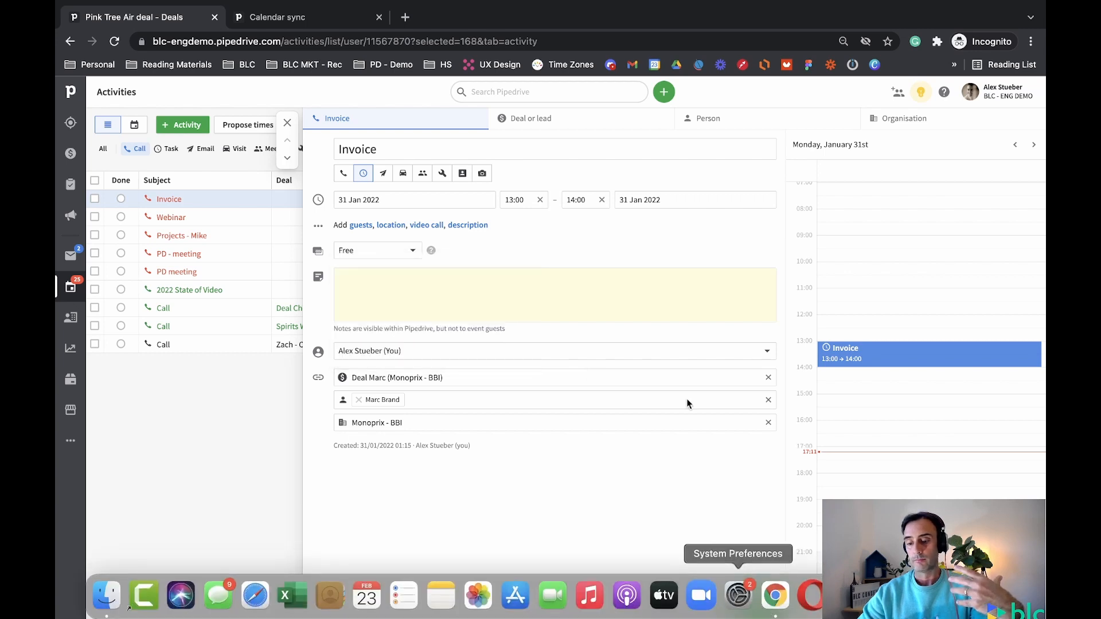
Add the note 'Invoice sent', mark the activity done, save it and close the panel
{"action": "left_click", "coordinate": [378, 288]}
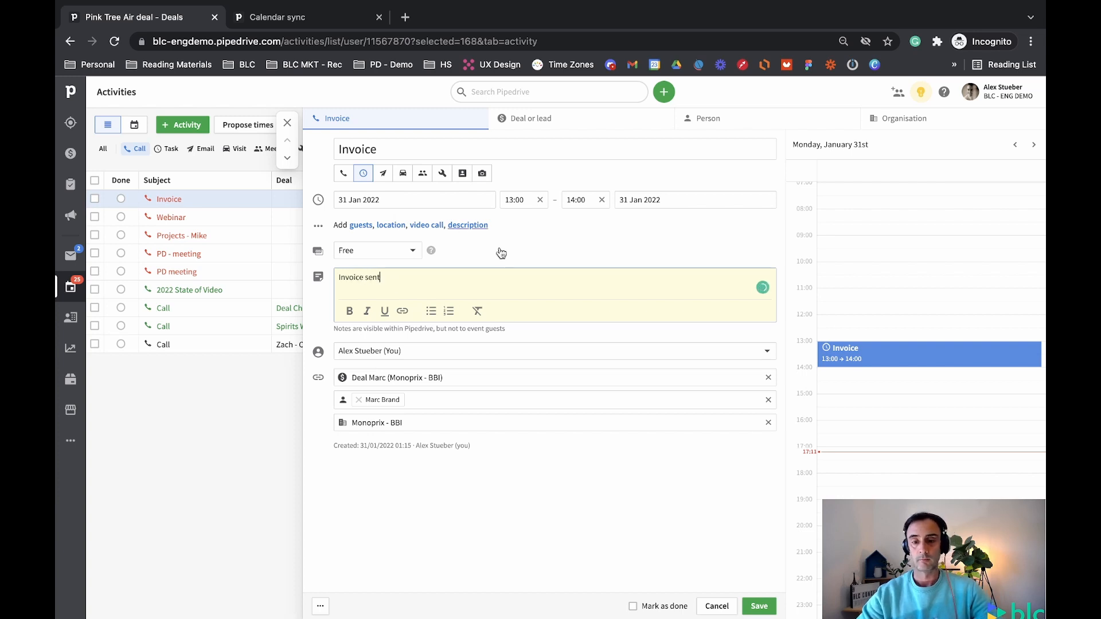
{"action": "left_click", "coordinate": [633, 606]}
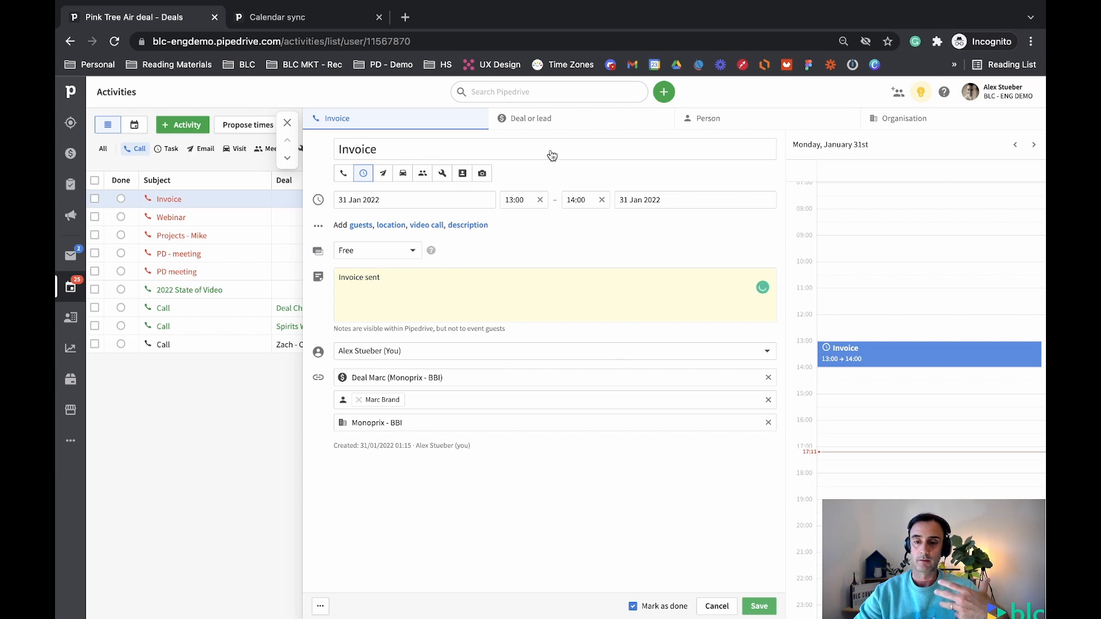
{"action": "left_click", "coordinate": [512, 119]}
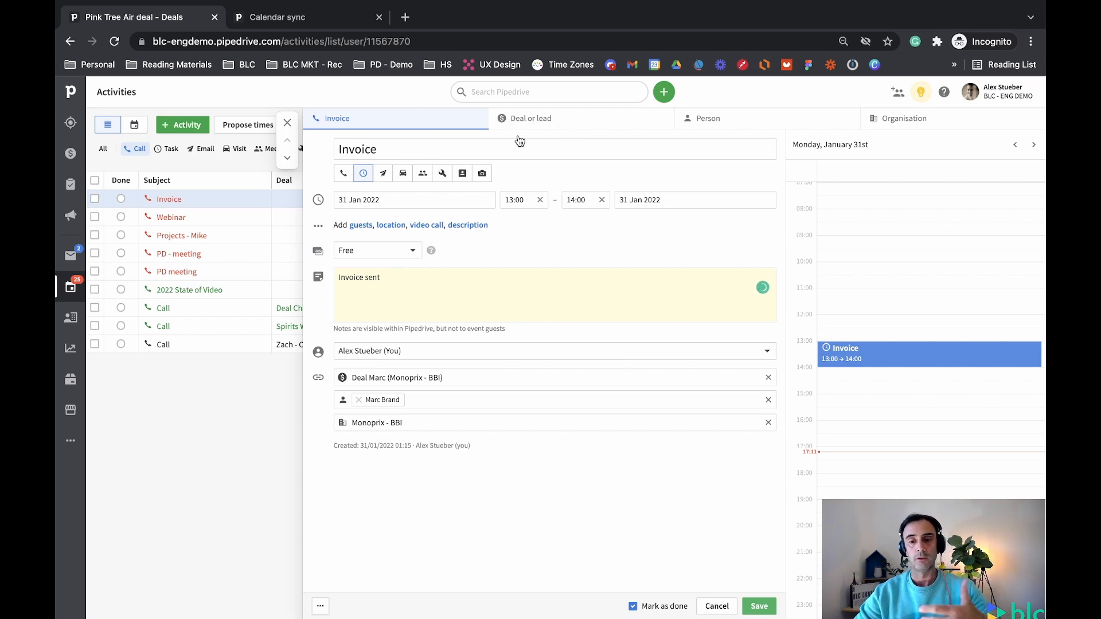
{"action": "left_click", "coordinate": [369, 119]}
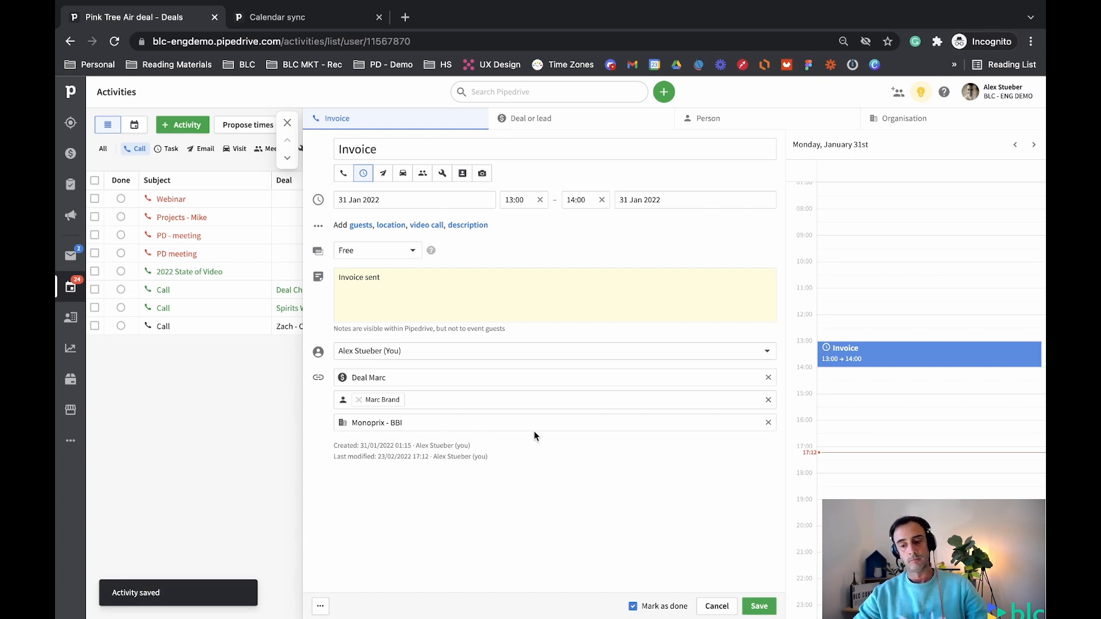
{"action": "left_click", "coordinate": [758, 607]}
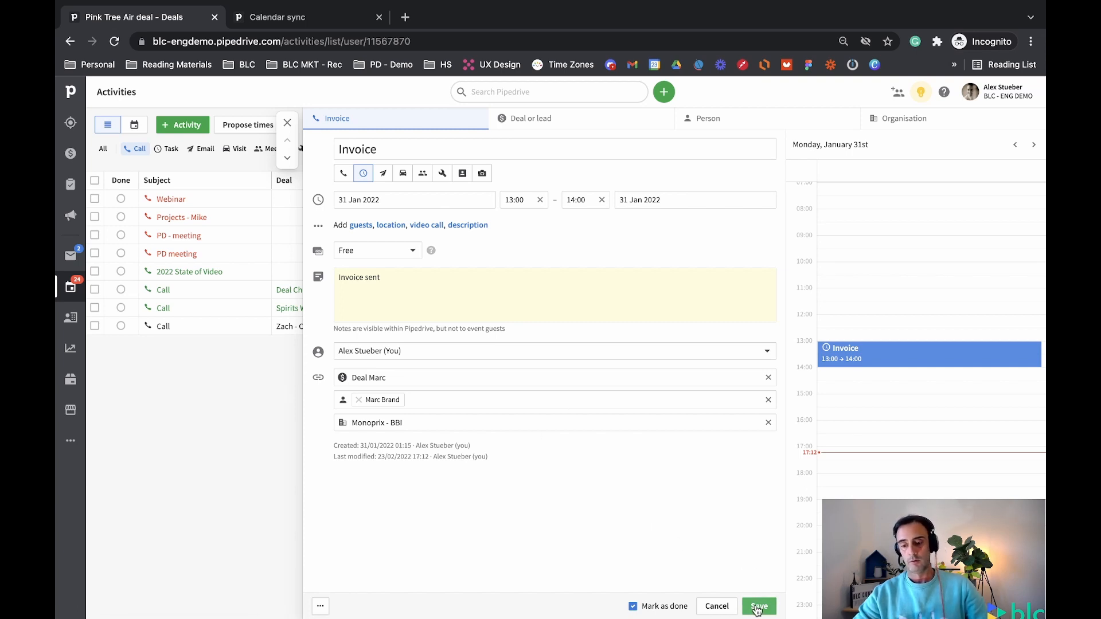
{"action": "left_click", "coordinate": [287, 123]}
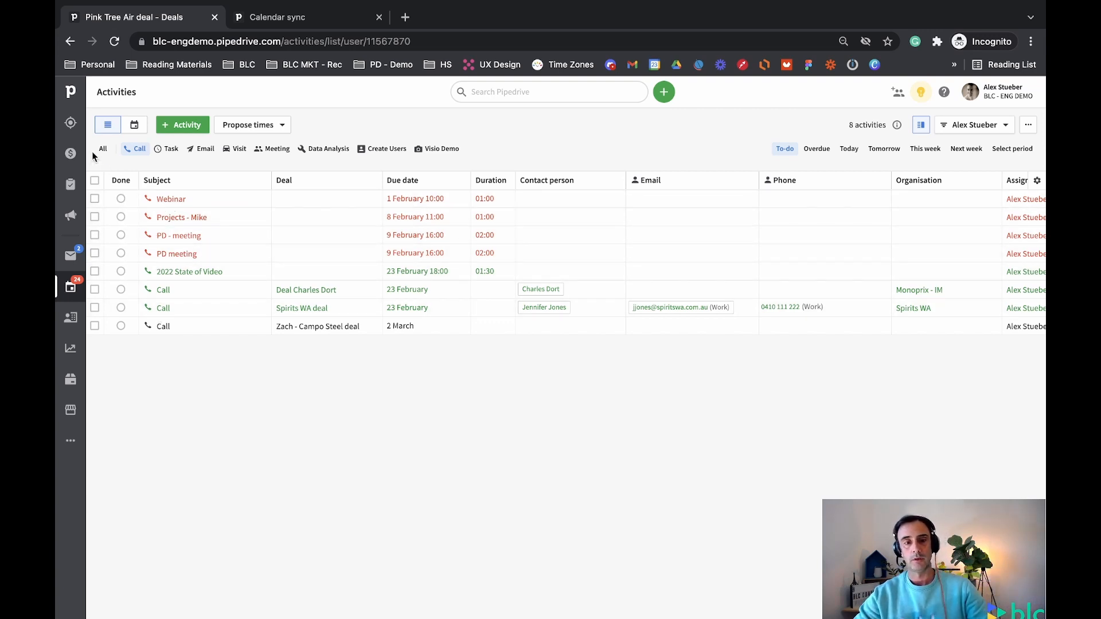
In a new Pipedrive tab, scroll through Deal Marc's activity timeline, then return to the 8 Call activities
{"action": "middle_click", "coordinate": [74, 156]}
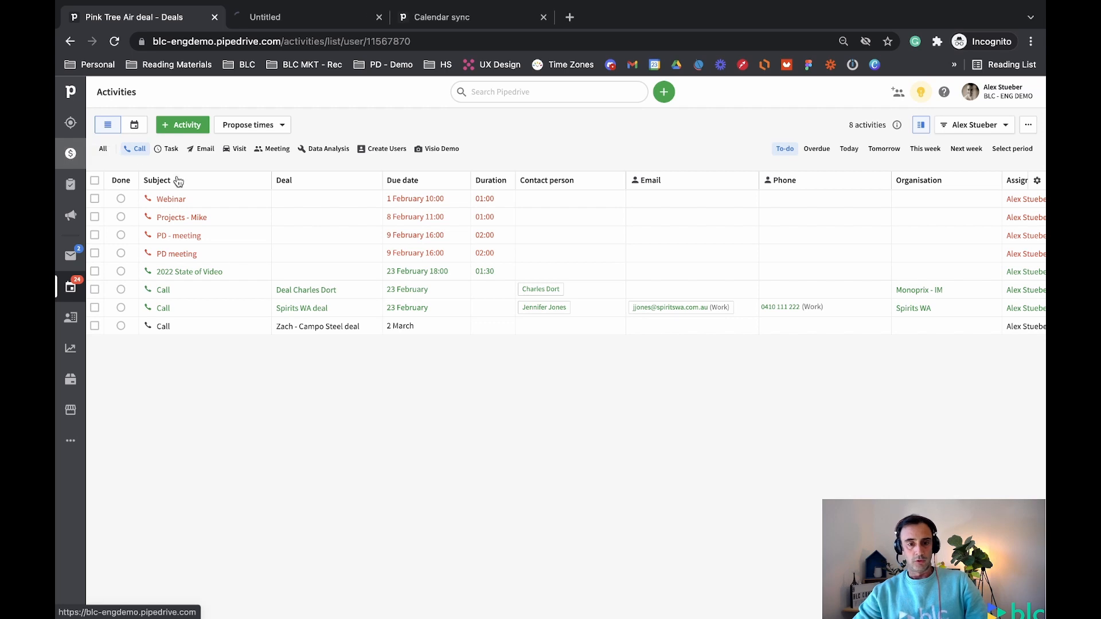
{"action": "left_click", "coordinate": [313, 19]}
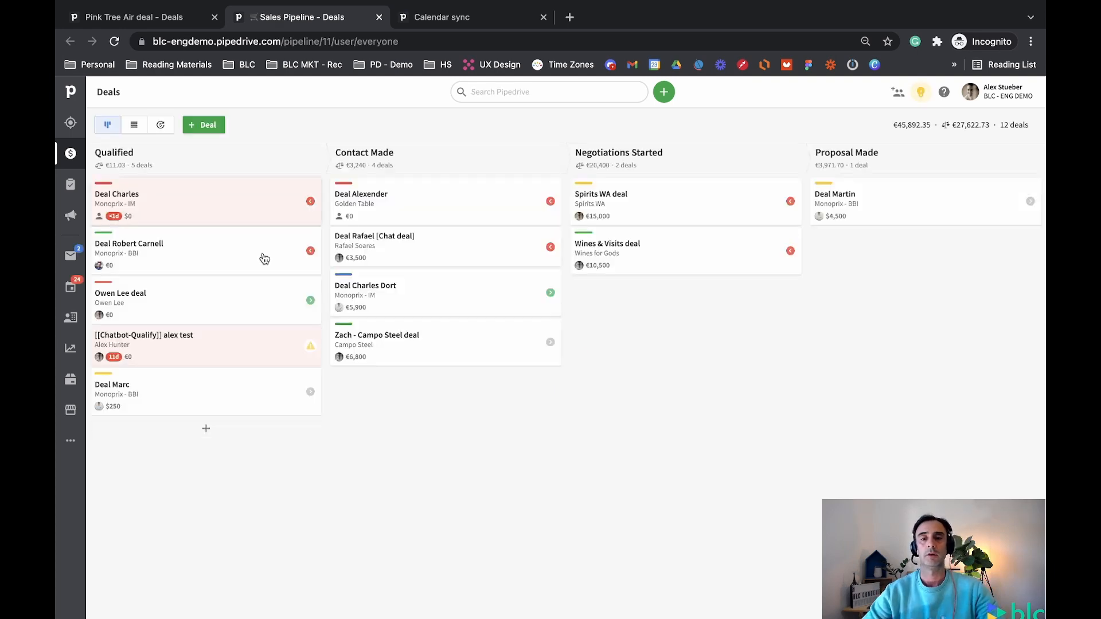
{"action": "left_click", "coordinate": [183, 393]}
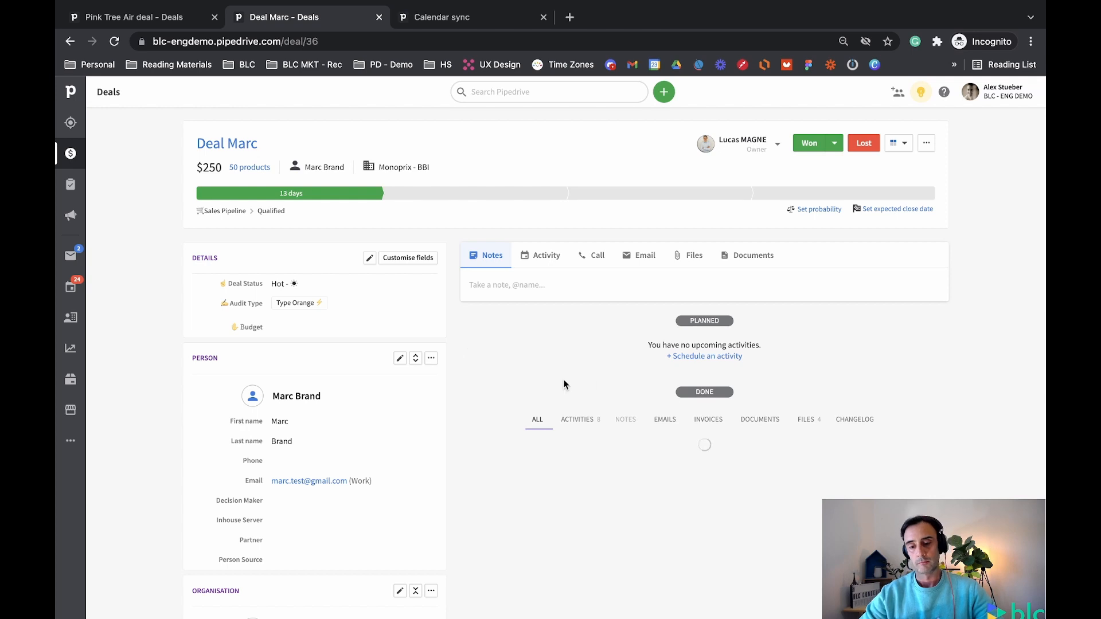
{"action": "scroll", "coordinate": [488, 432], "scroll_direction": "down", "scroll_amount": 2}
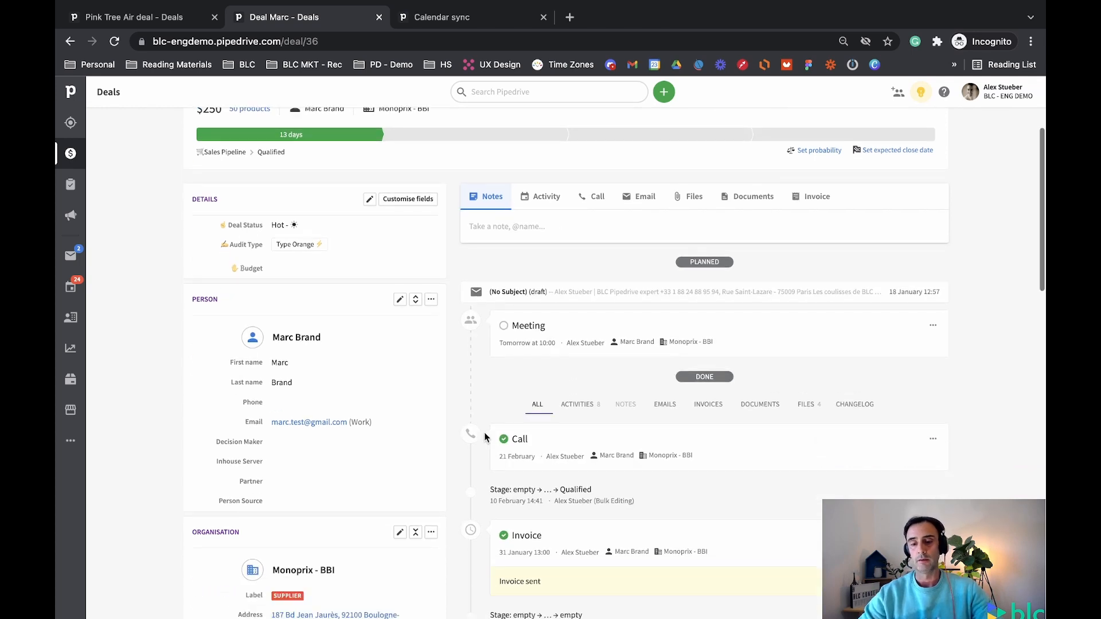
{"action": "scroll", "coordinate": [484, 437], "scroll_direction": "down", "scroll_amount": 2}
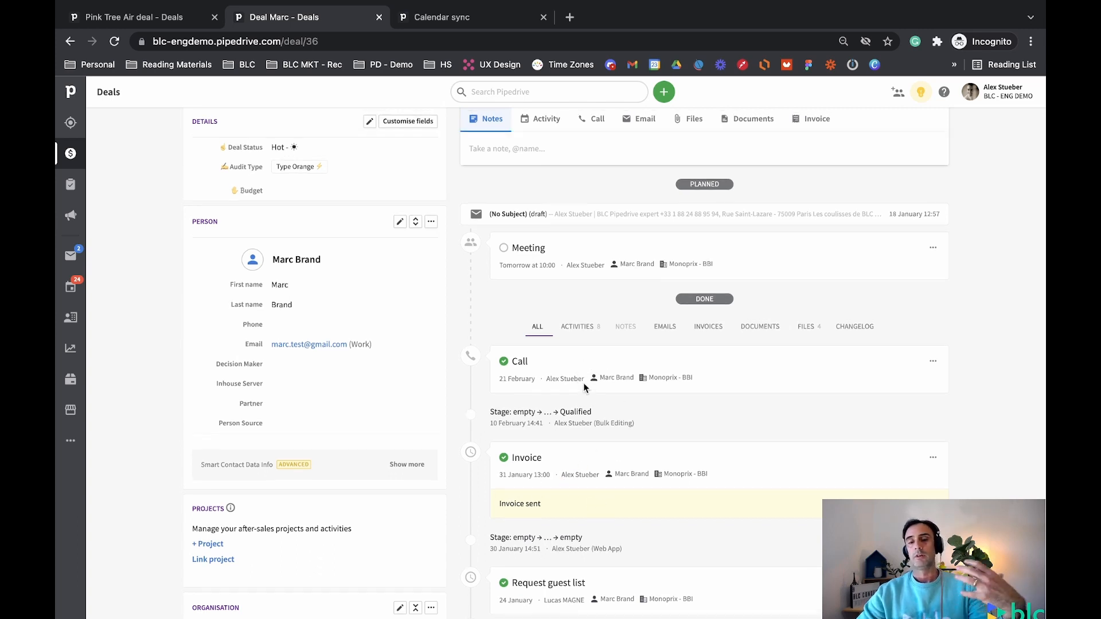
{"action": "scroll", "coordinate": [583, 383], "scroll_direction": "up", "scroll_amount": 3}
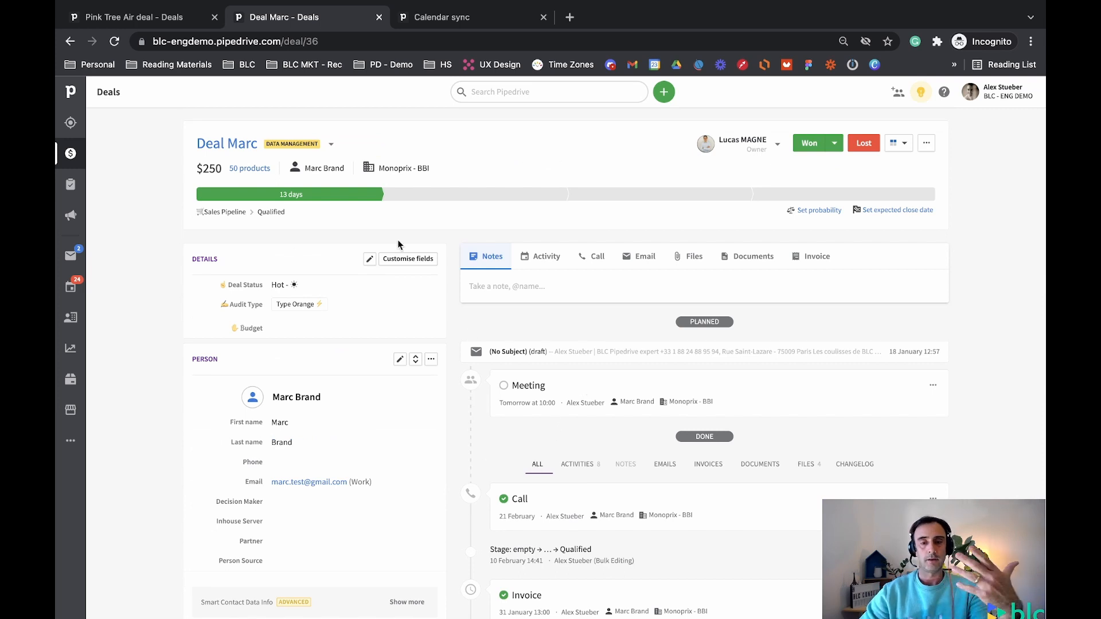
{"action": "left_click", "coordinate": [72, 288]}
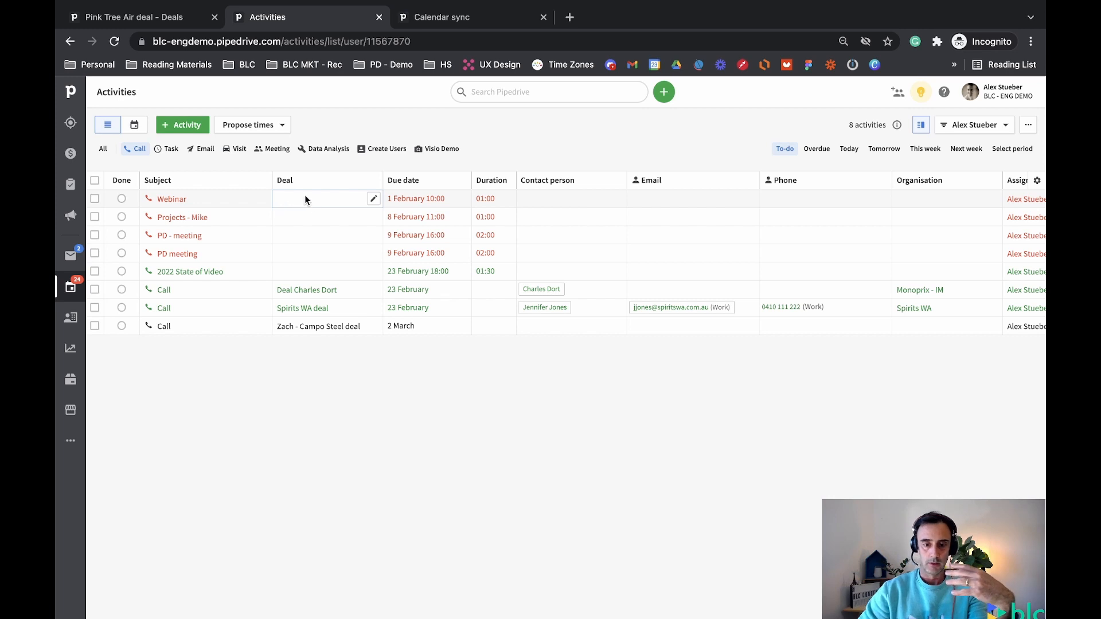
Open and close the Webinar activity, then show all activity types (34 to-do items)
{"action": "left_click", "coordinate": [169, 199]}
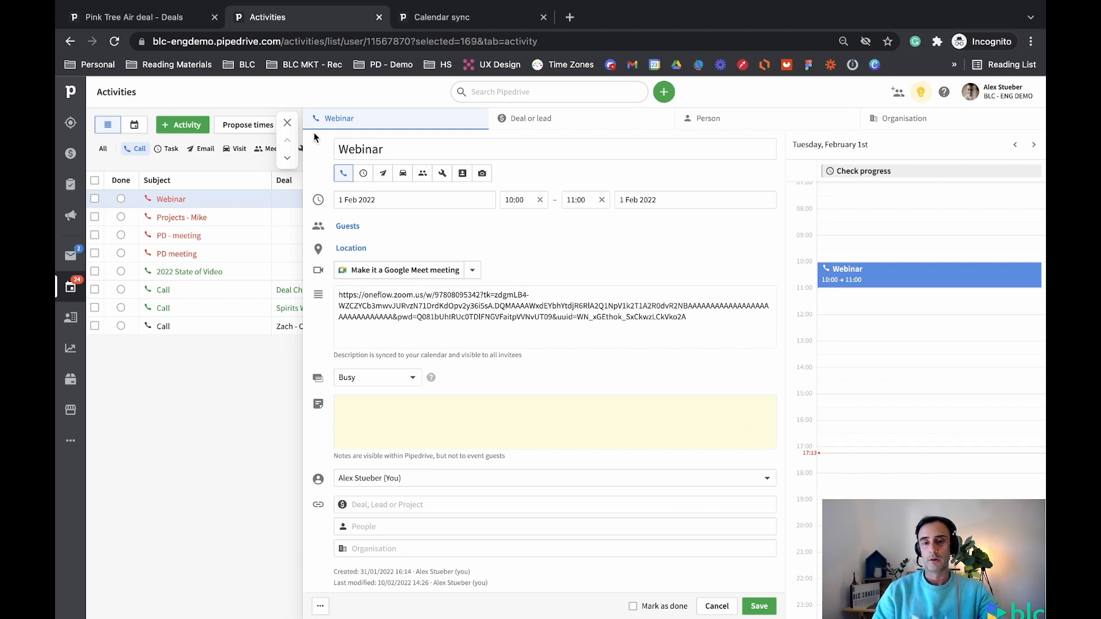
{"action": "left_click", "coordinate": [287, 124]}
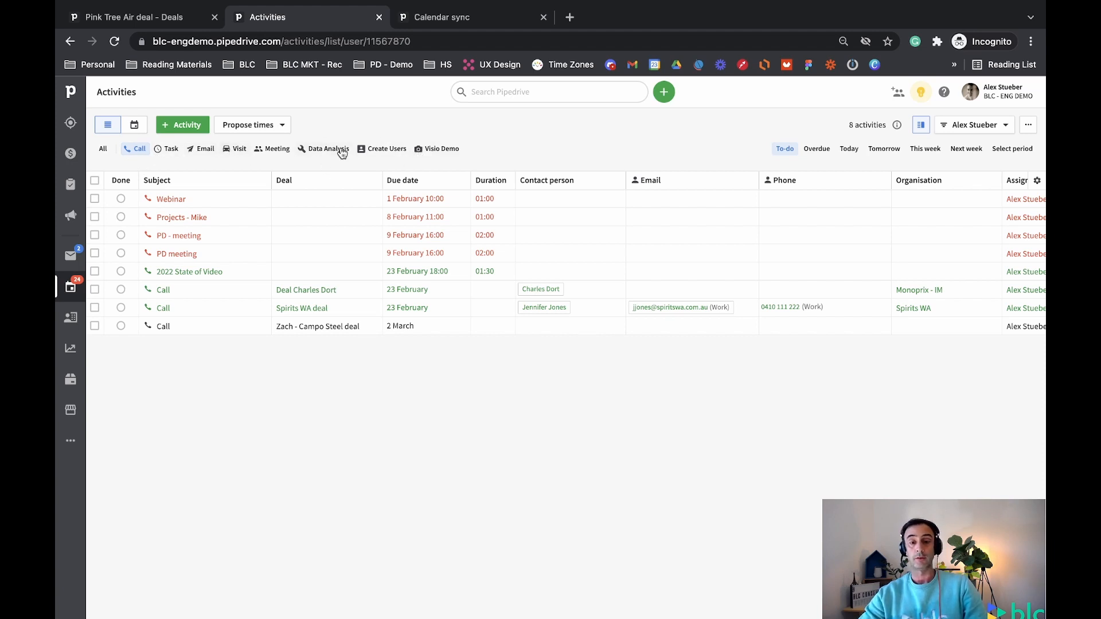
{"action": "left_click", "coordinate": [106, 149]}
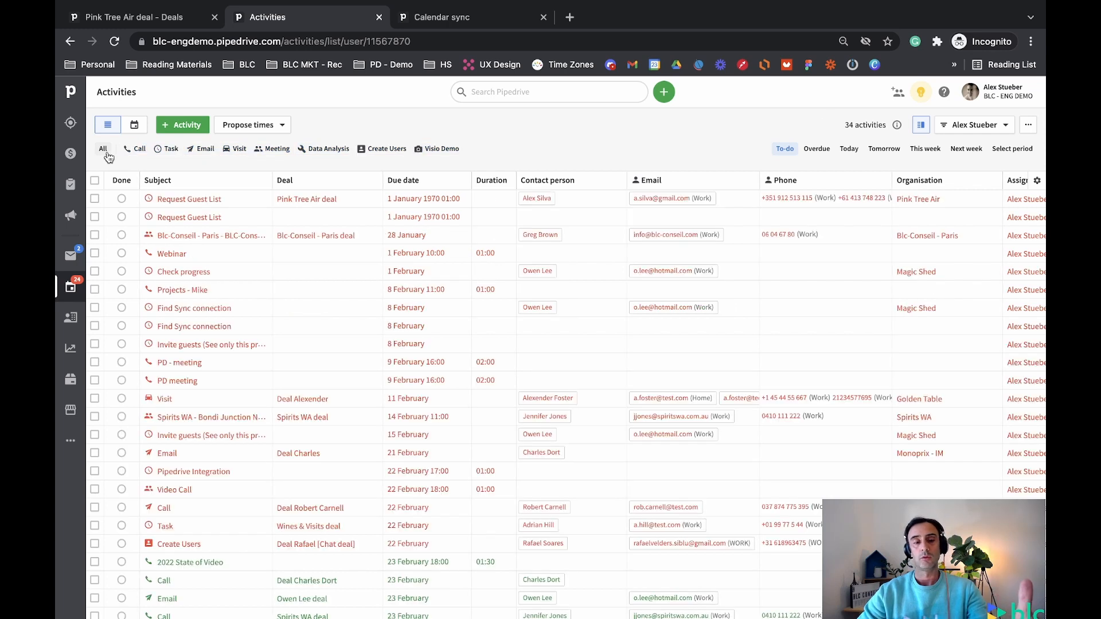
Filter the activity types to only Email, Meeting and Visio Demo, leaving 10 to-do items
{"action": "left_click", "coordinate": [138, 149]}
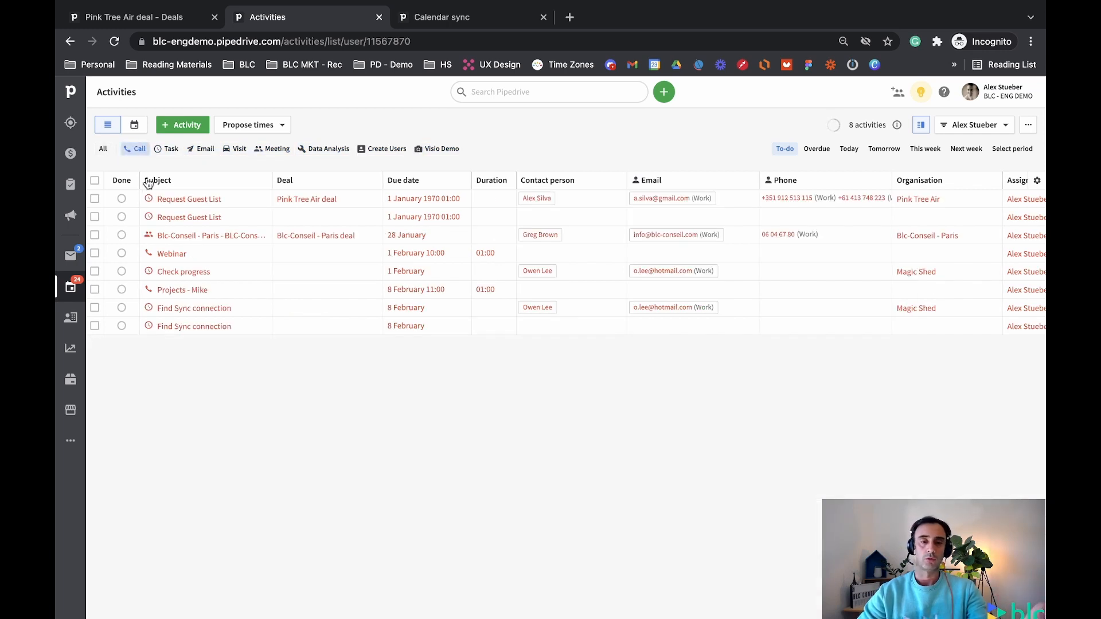
{"action": "left_click", "coordinate": [170, 149]}
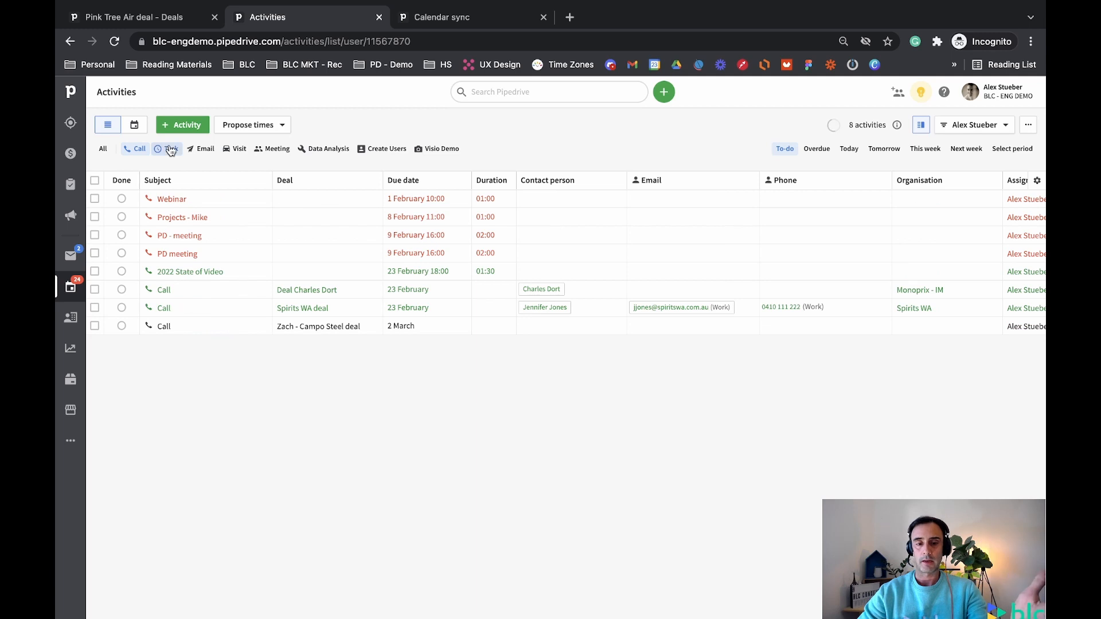
{"action": "left_click", "coordinate": [199, 152]}
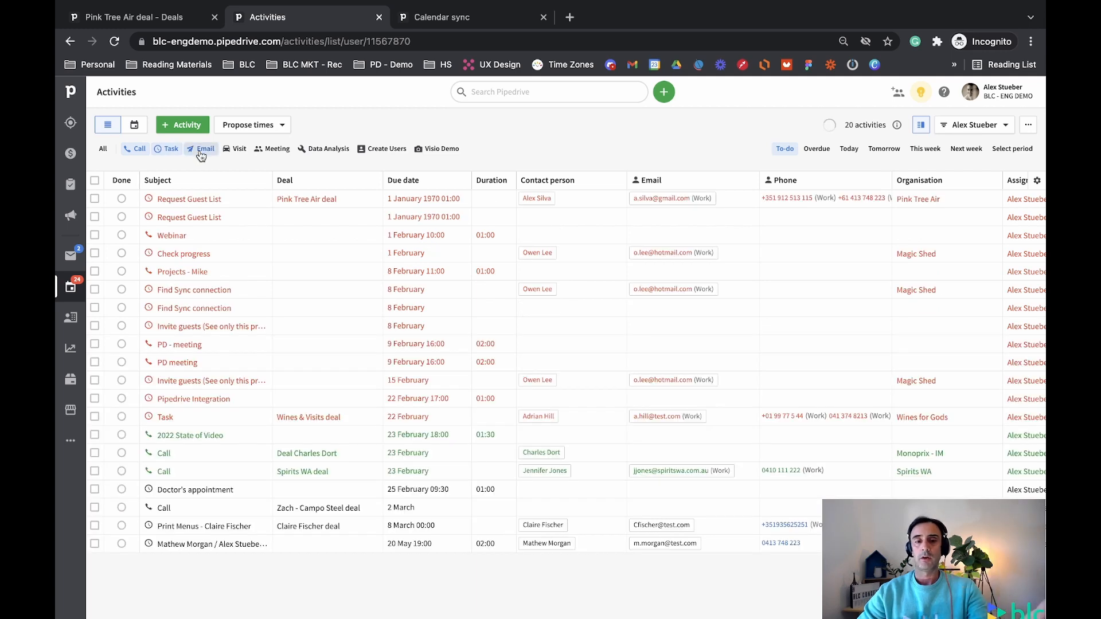
{"action": "left_click", "coordinate": [235, 151]}
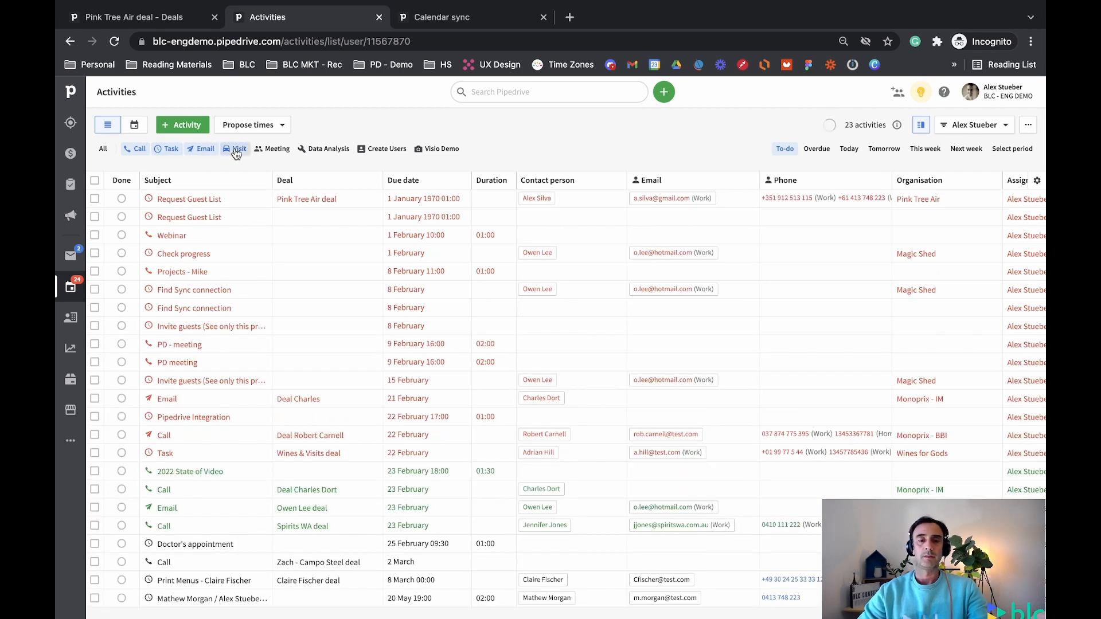
{"action": "left_click", "coordinate": [152, 151]}
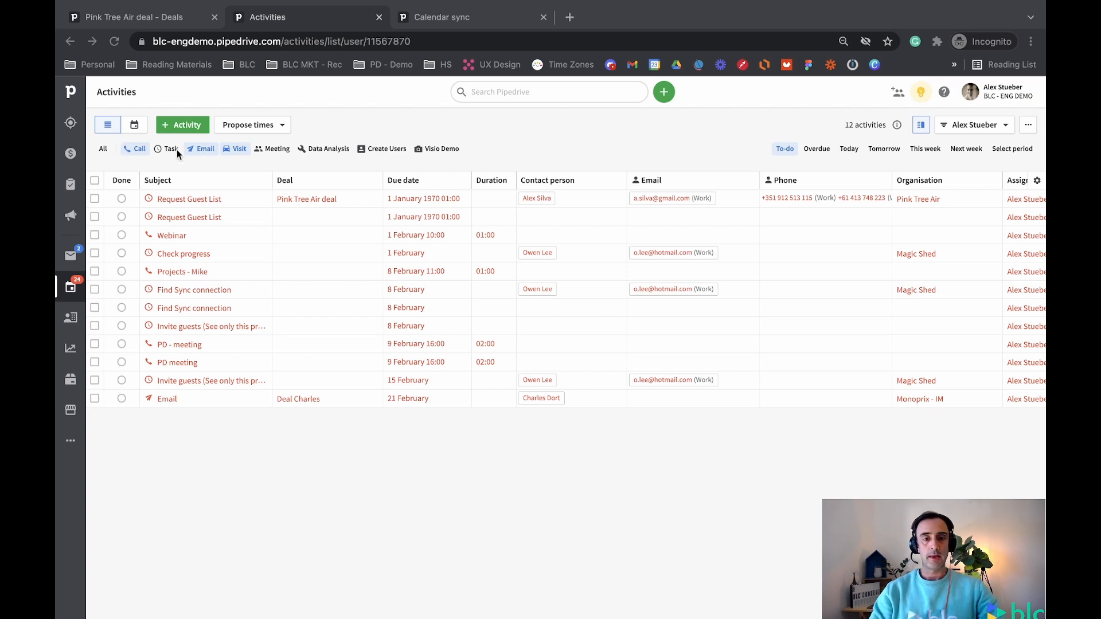
{"action": "left_click", "coordinate": [279, 144]}
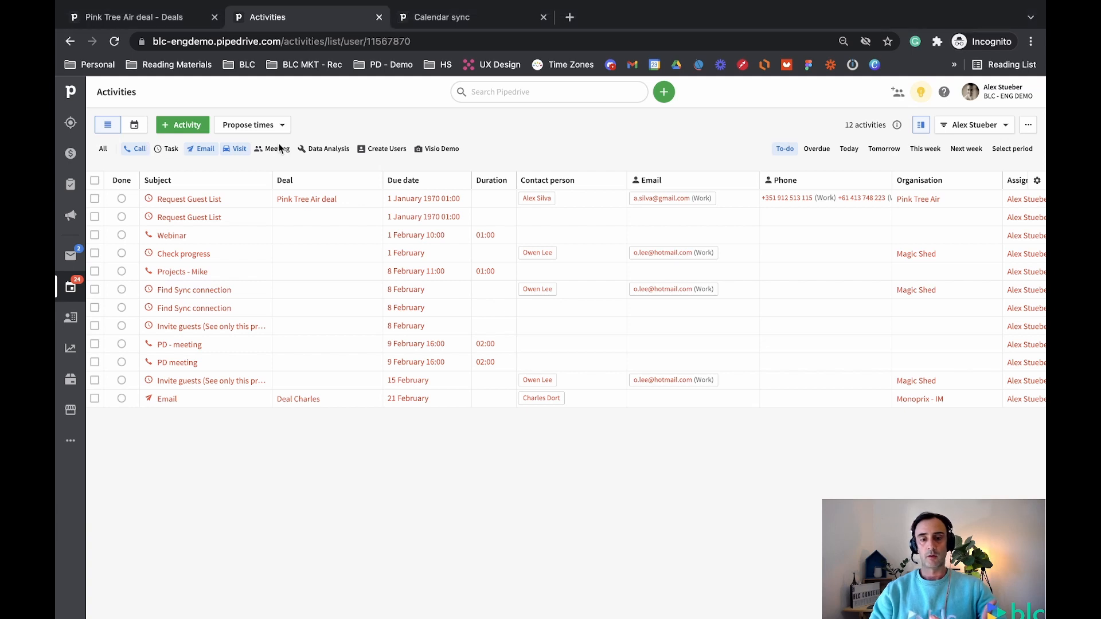
{"action": "left_click", "coordinate": [136, 150]}
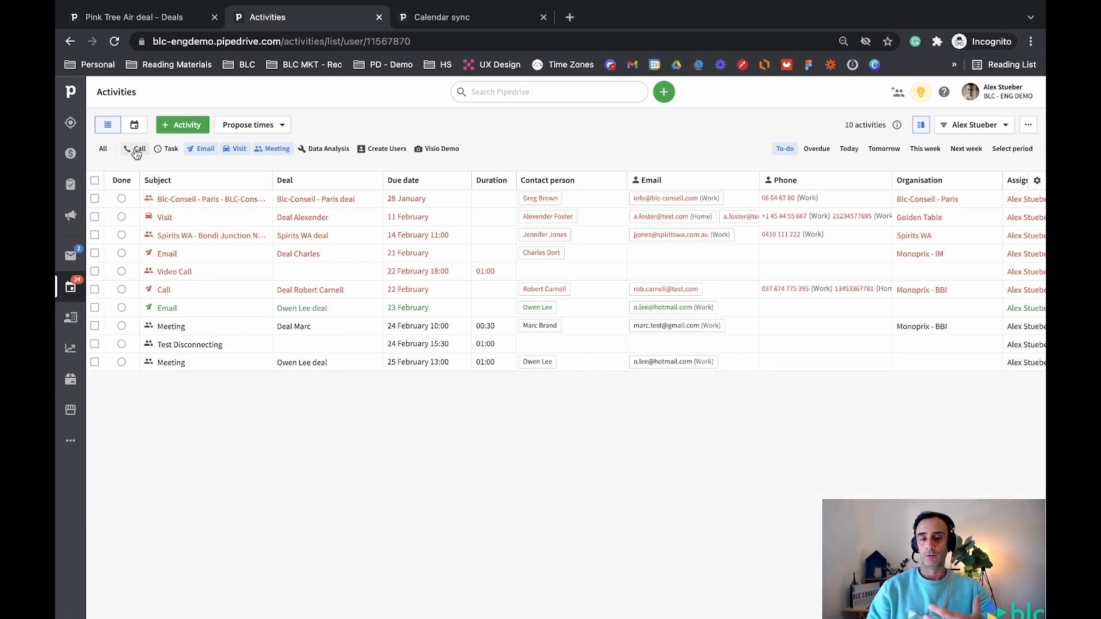
{"action": "left_click", "coordinate": [241, 150]}
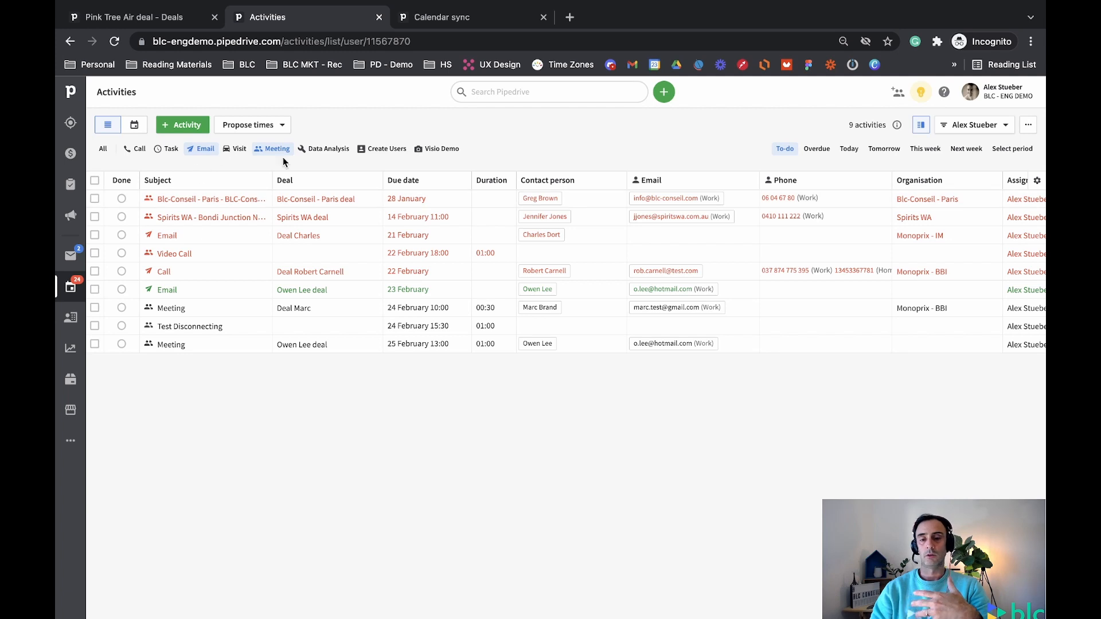
{"action": "left_click", "coordinate": [437, 150]}
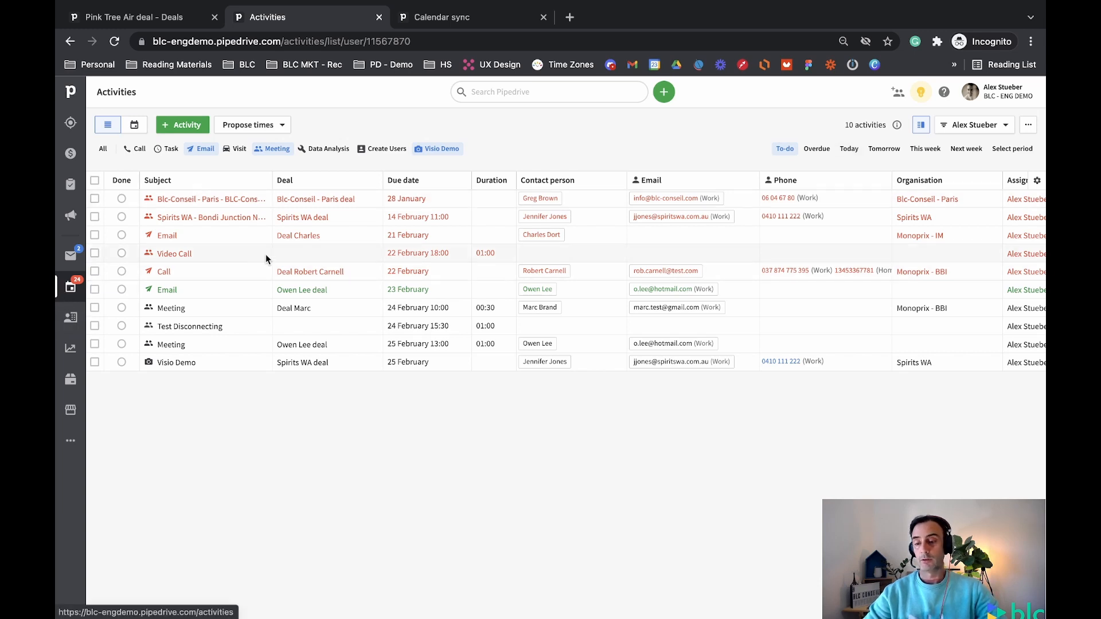
{"action": "left_click", "coordinate": [1029, 130]}
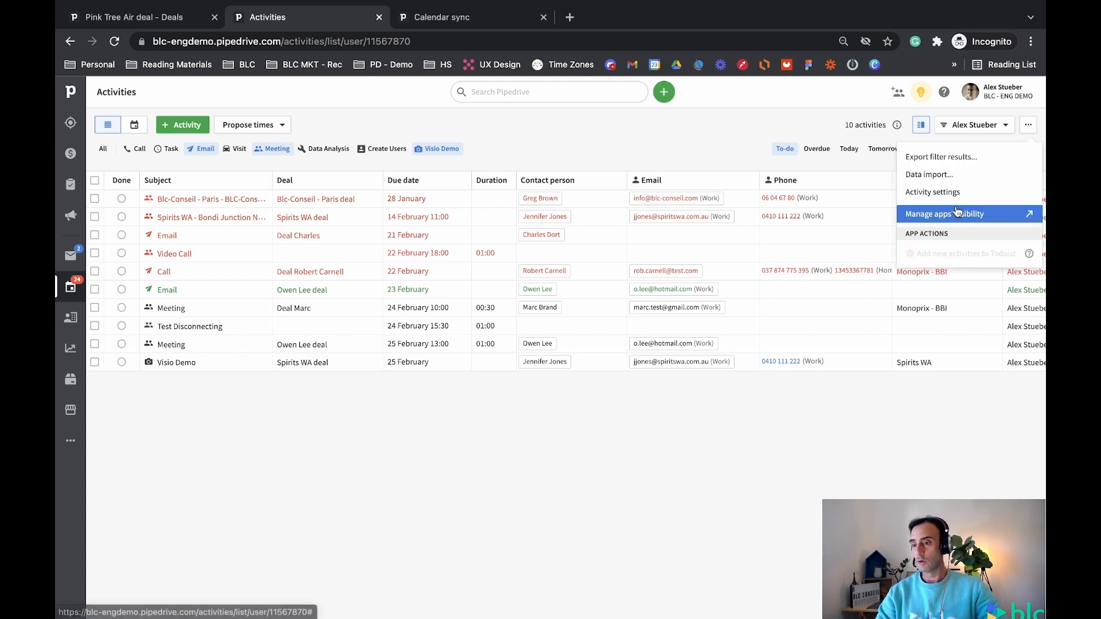
Go to the Activities section of Company Settings through the account menu
{"action": "left_click", "coordinate": [931, 193]}
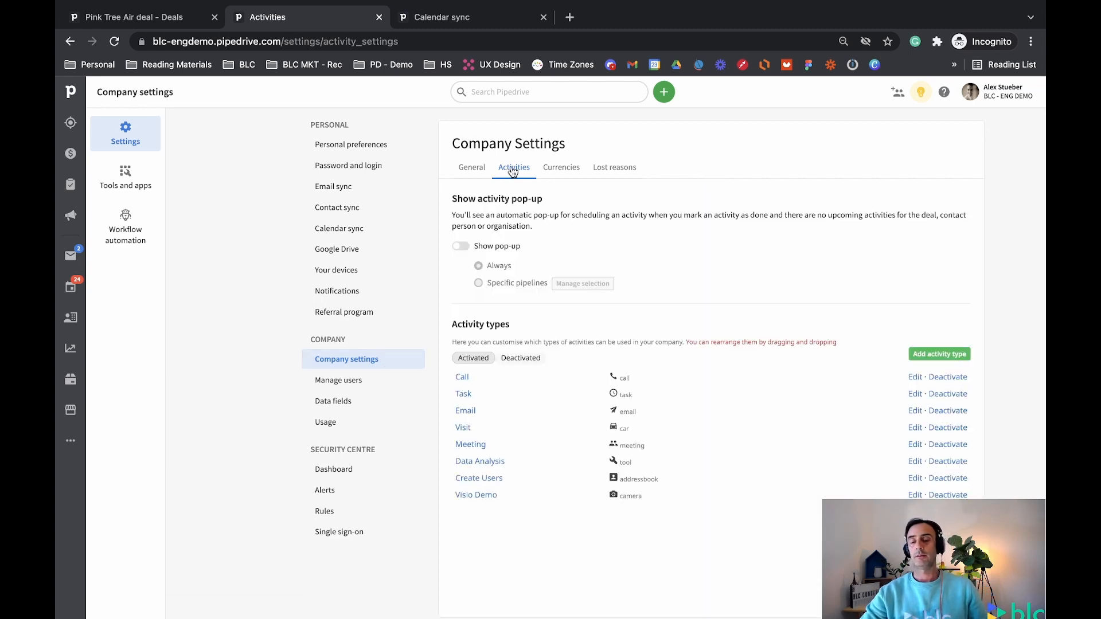
{"action": "left_click", "coordinate": [995, 98]}
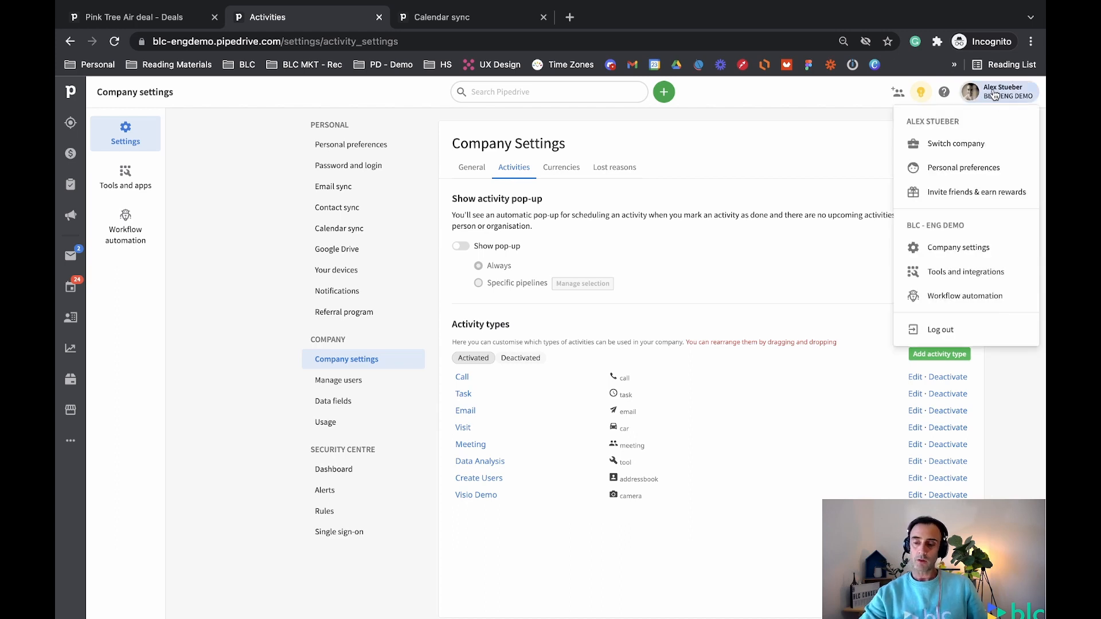
{"action": "left_click", "coordinate": [947, 250]}
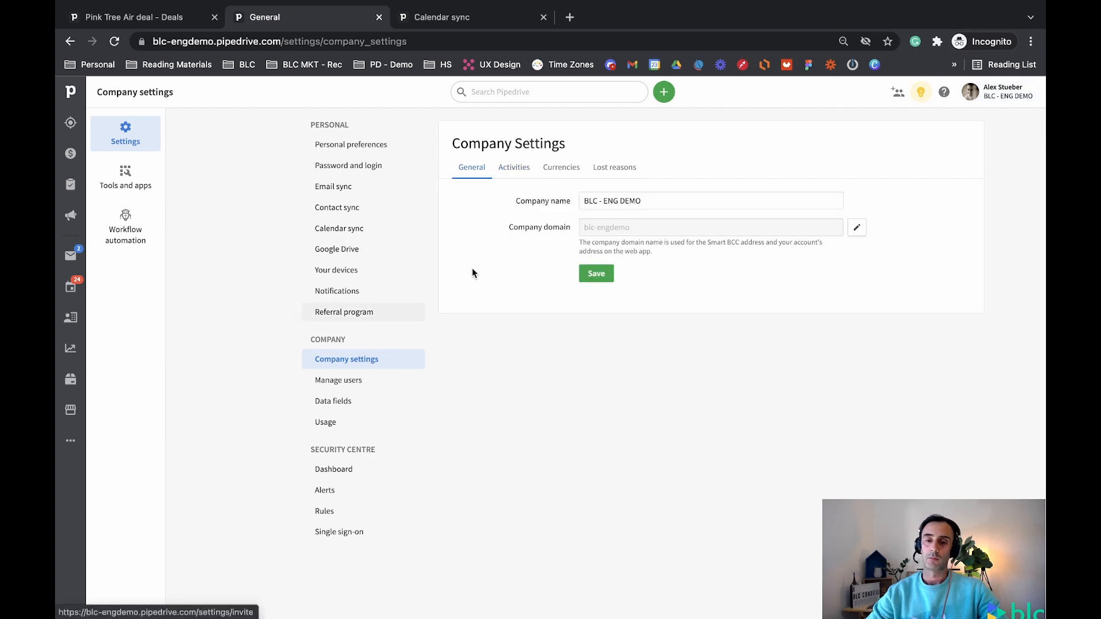
{"action": "left_click", "coordinate": [513, 170]}
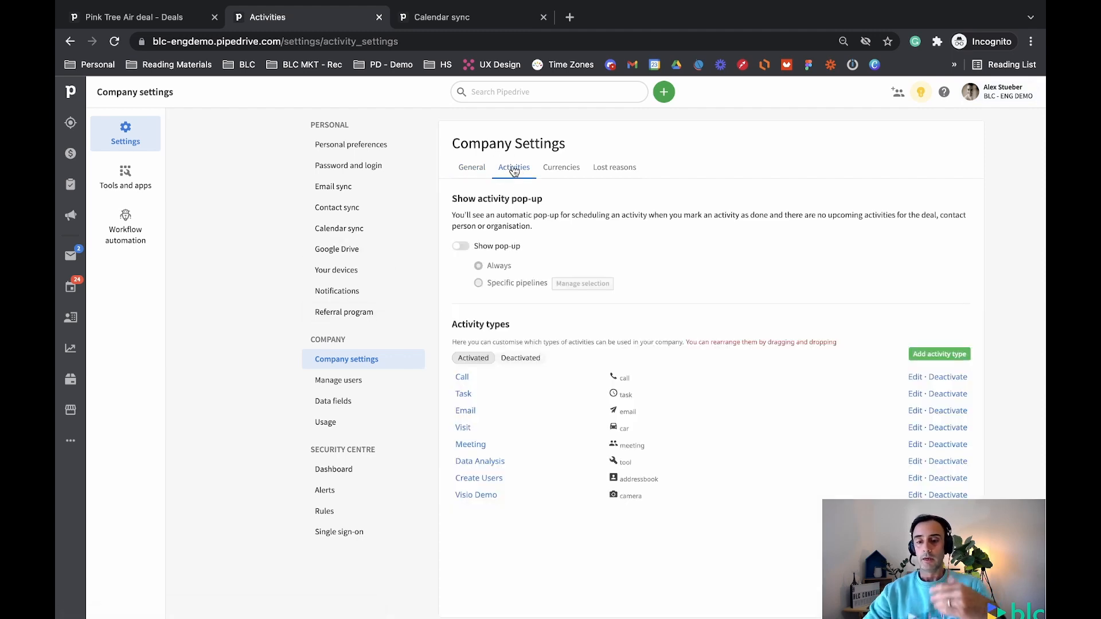
Compare the deactivated and activated activity types, then begin adding a new activity type
{"action": "scroll", "coordinate": [465, 448], "scroll_direction": "down", "scroll_amount": 1}
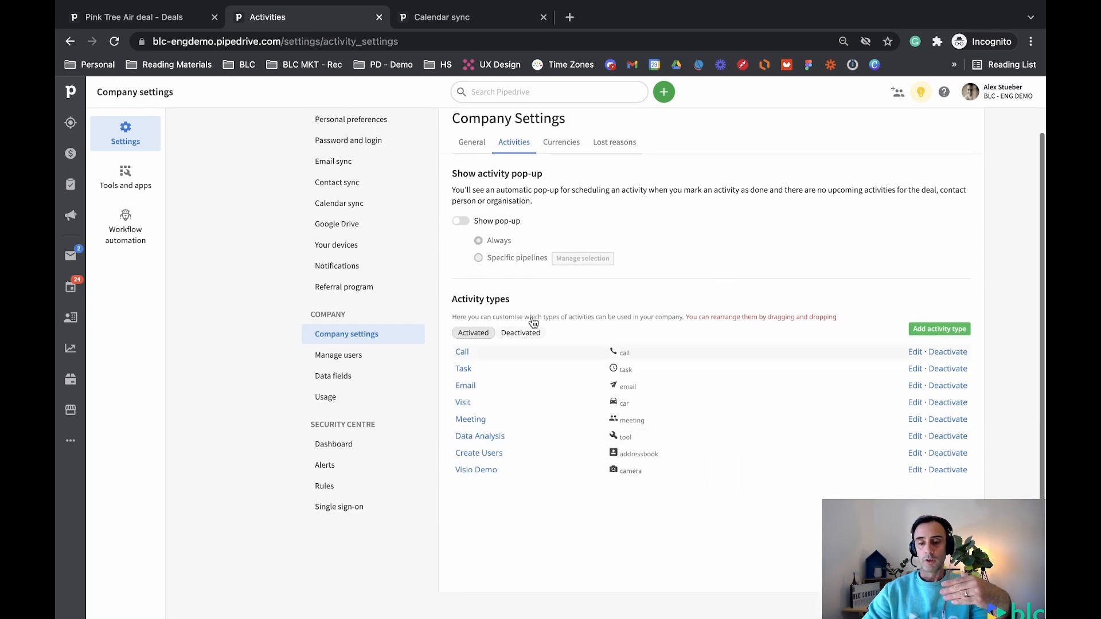
{"action": "left_click_drag", "start_coordinate": [454, 299], "coordinate": [543, 300]}
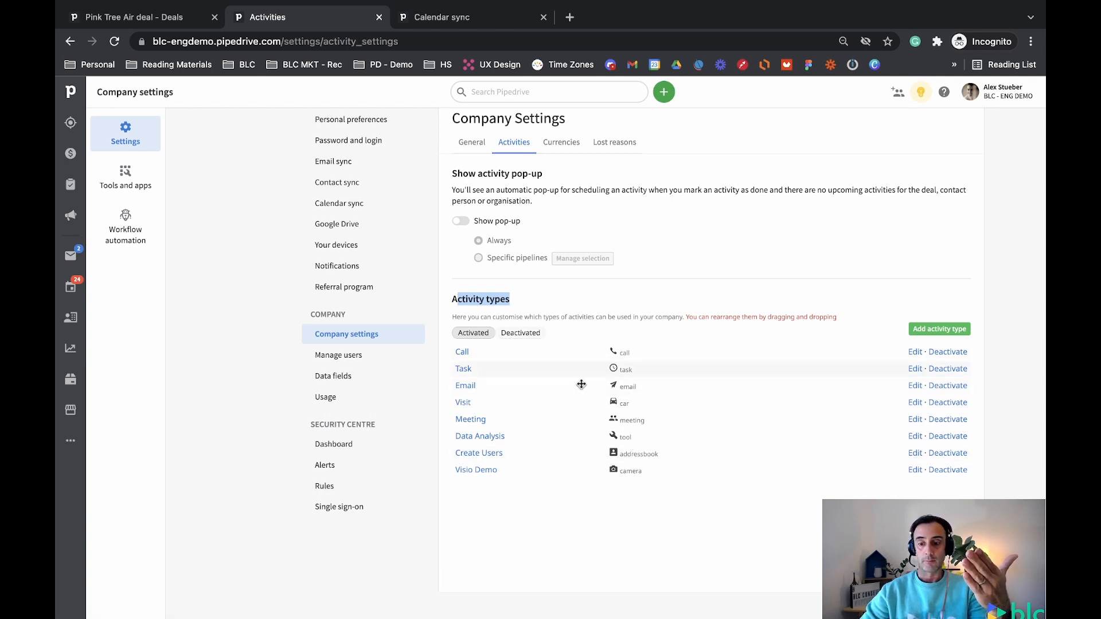
{"action": "left_click", "coordinate": [517, 338]}
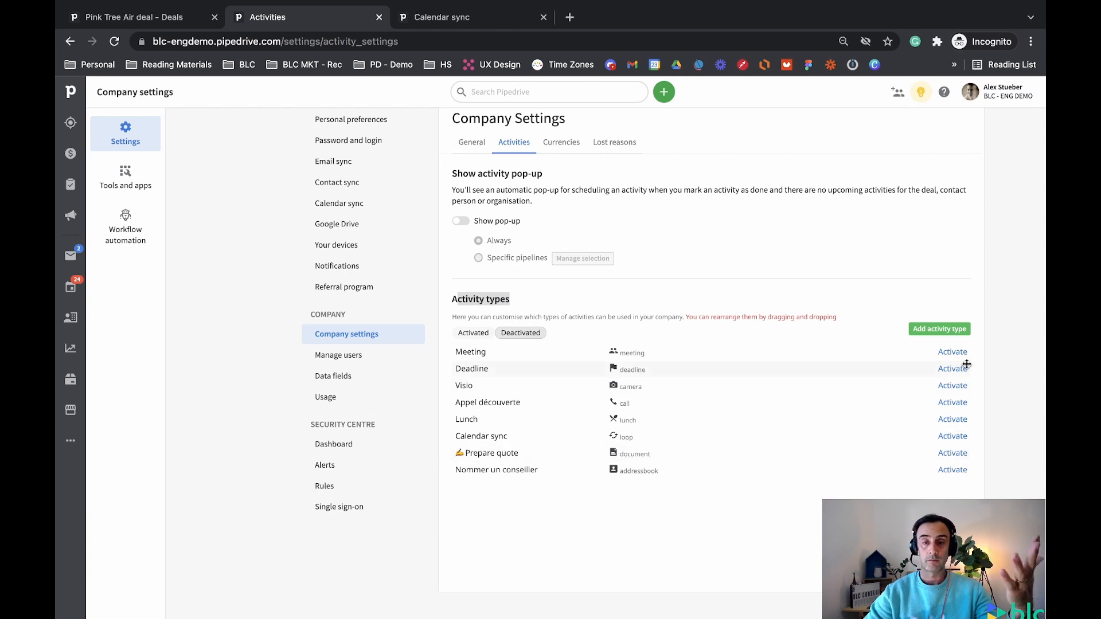
{"action": "left_click", "coordinate": [479, 338]}
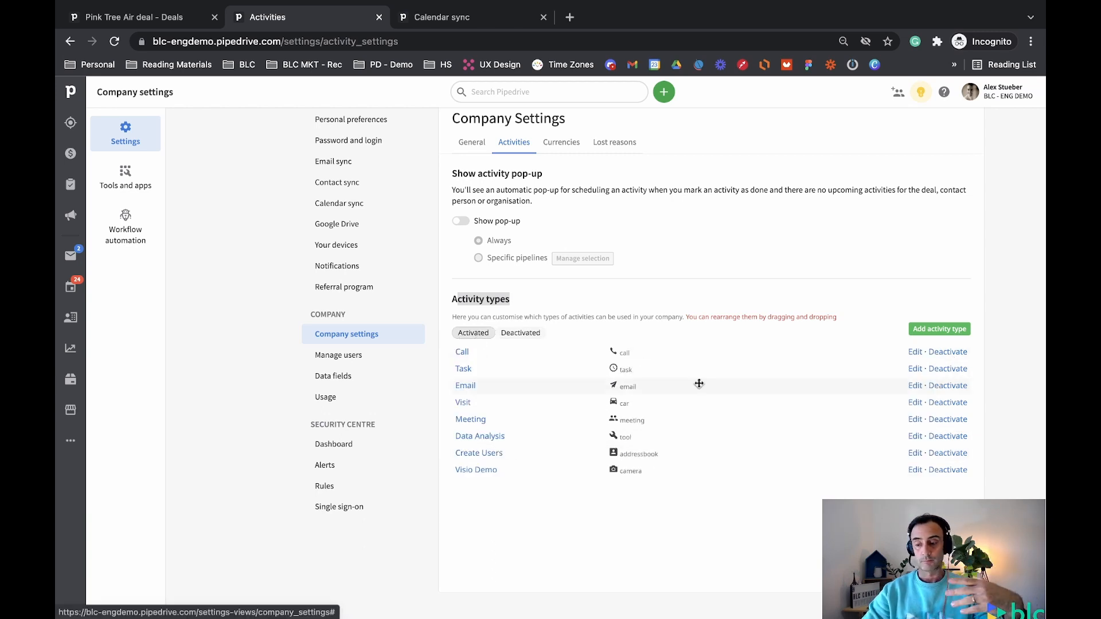
{"action": "left_click", "coordinate": [933, 331]}
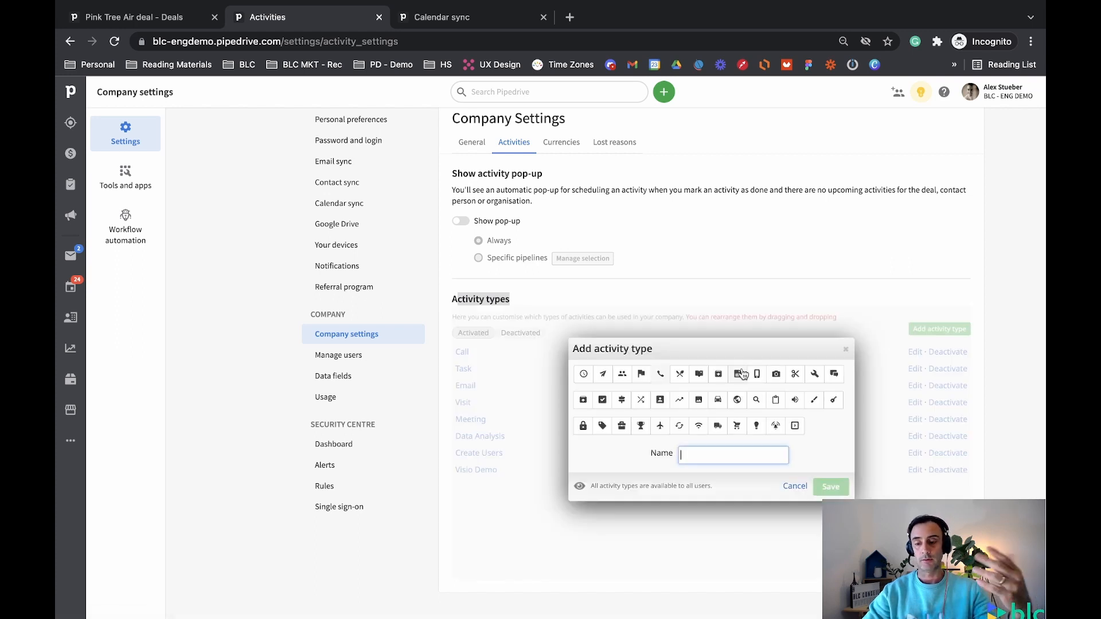
Name the new activity type 'Google Calendar', give it the world icon and save it
{"action": "left_click_drag", "start_coordinate": [728, 347], "coordinate": [710, 329]}
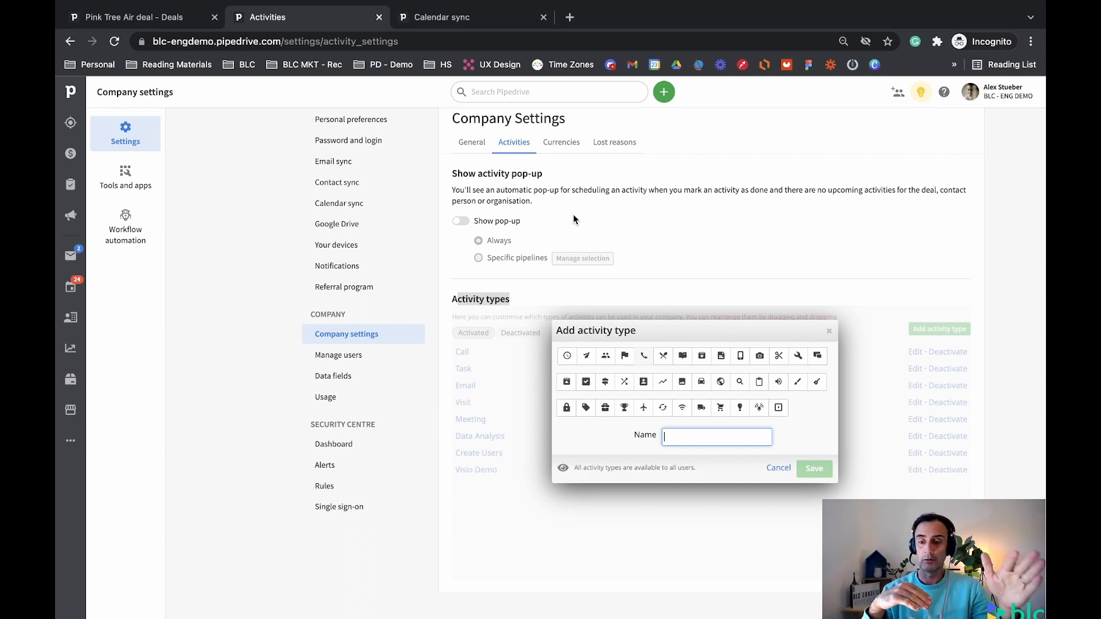
{"action": "left_click_drag", "start_coordinate": [688, 331], "coordinate": [622, 347]}
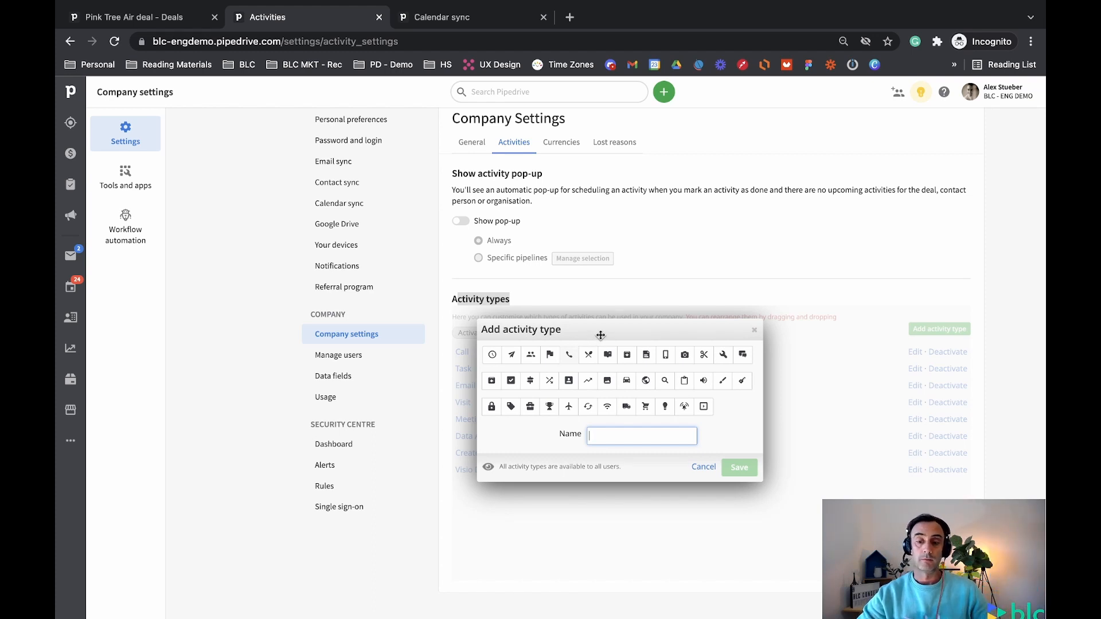
{"action": "left_click_drag", "start_coordinate": [598, 336], "coordinate": [612, 315]}
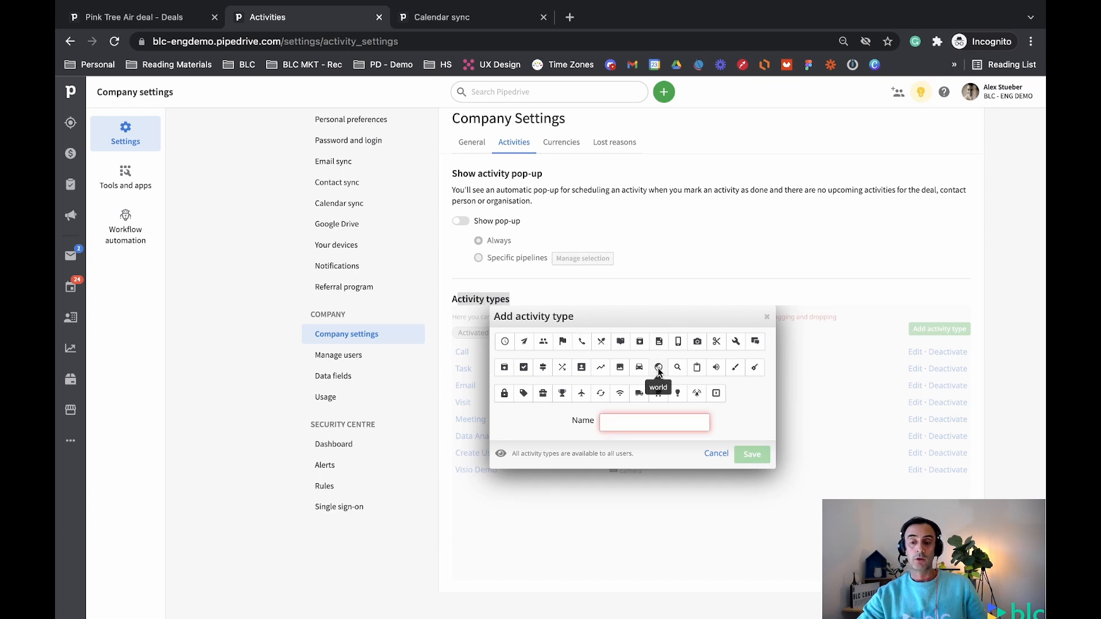
{"action": "left_click", "coordinate": [619, 426]}
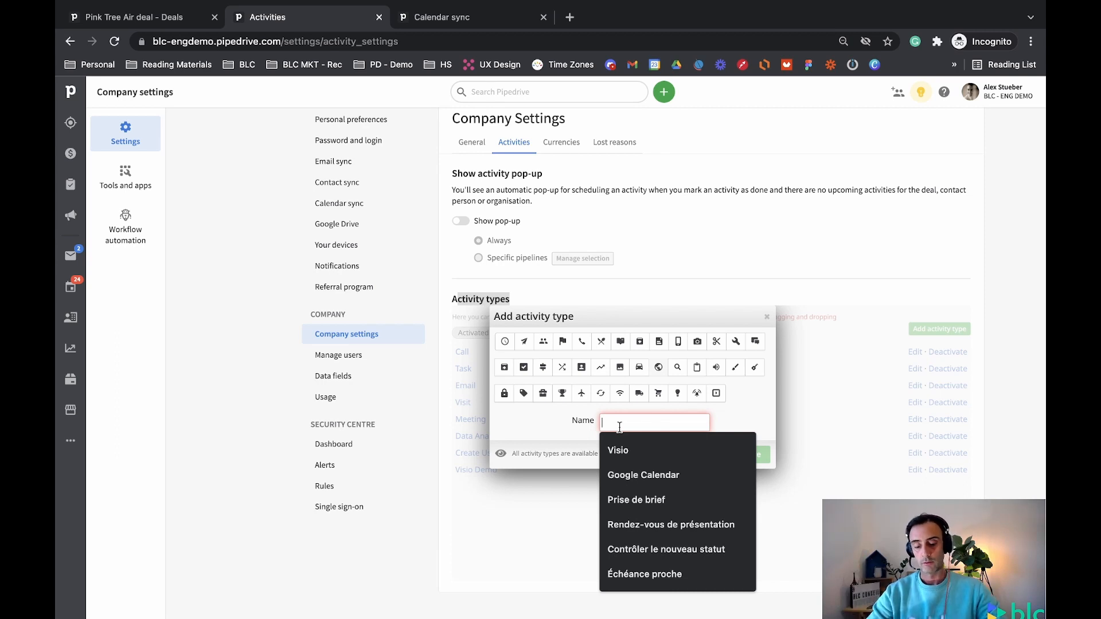
{"action": "type", "text": "Goog"}
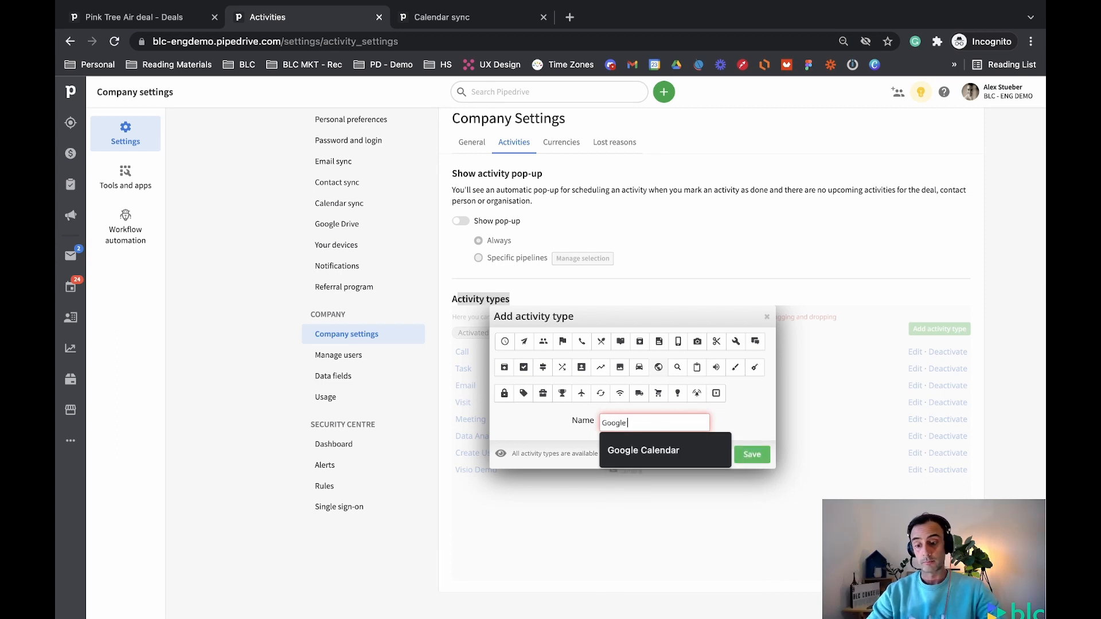
{"action": "type", "text": "le"}
{"action": "left_click", "coordinate": [629, 464]}
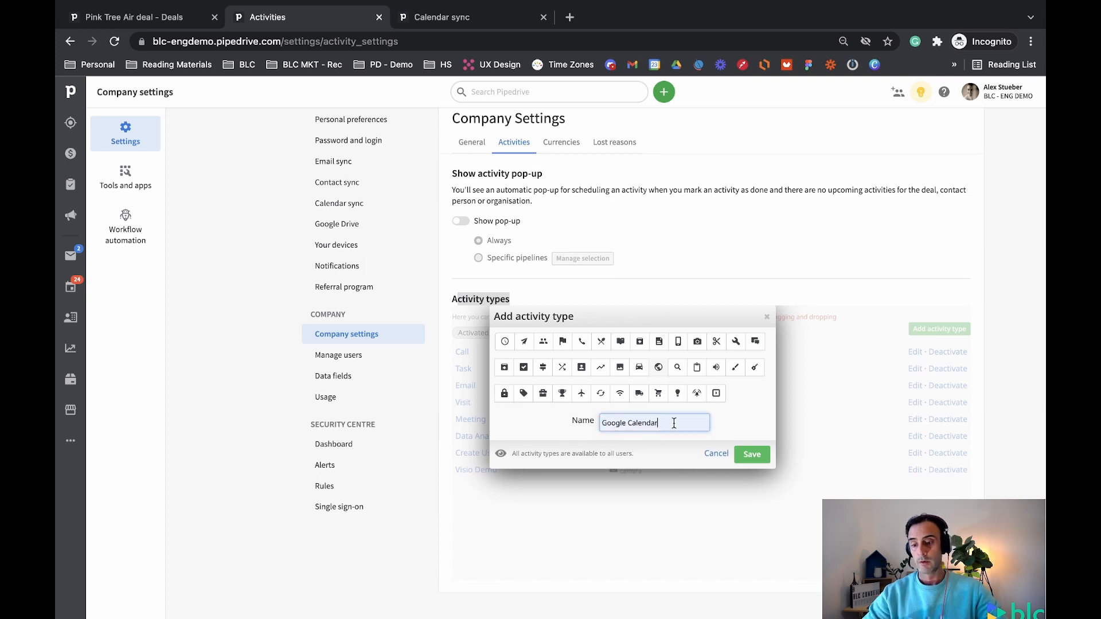
{"action": "left_click", "coordinate": [659, 370]}
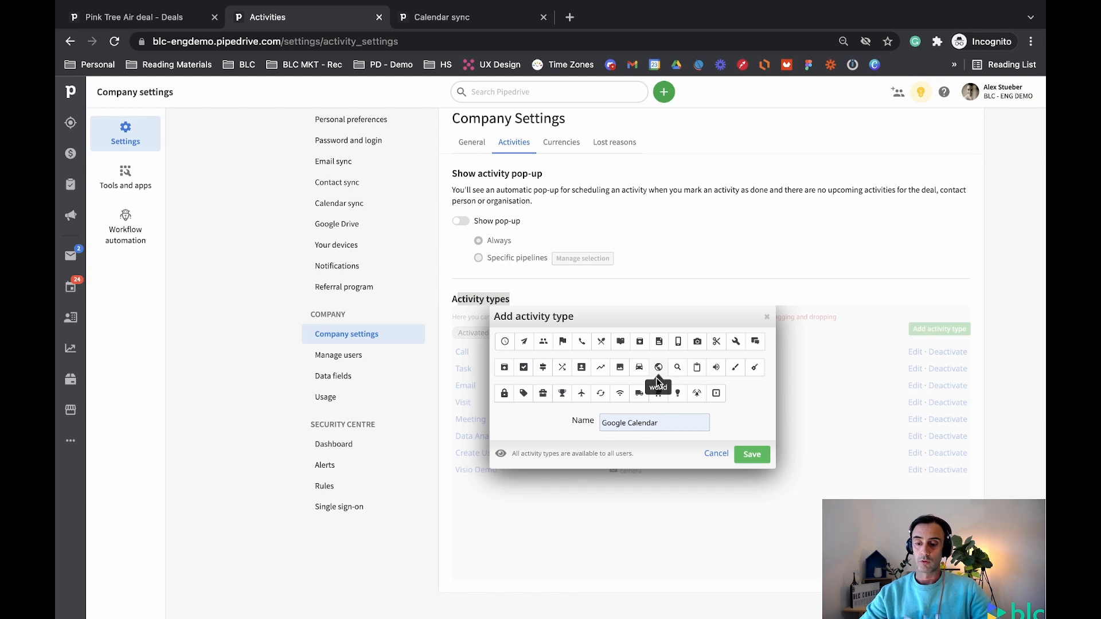
{"action": "left_click", "coordinate": [748, 462]}
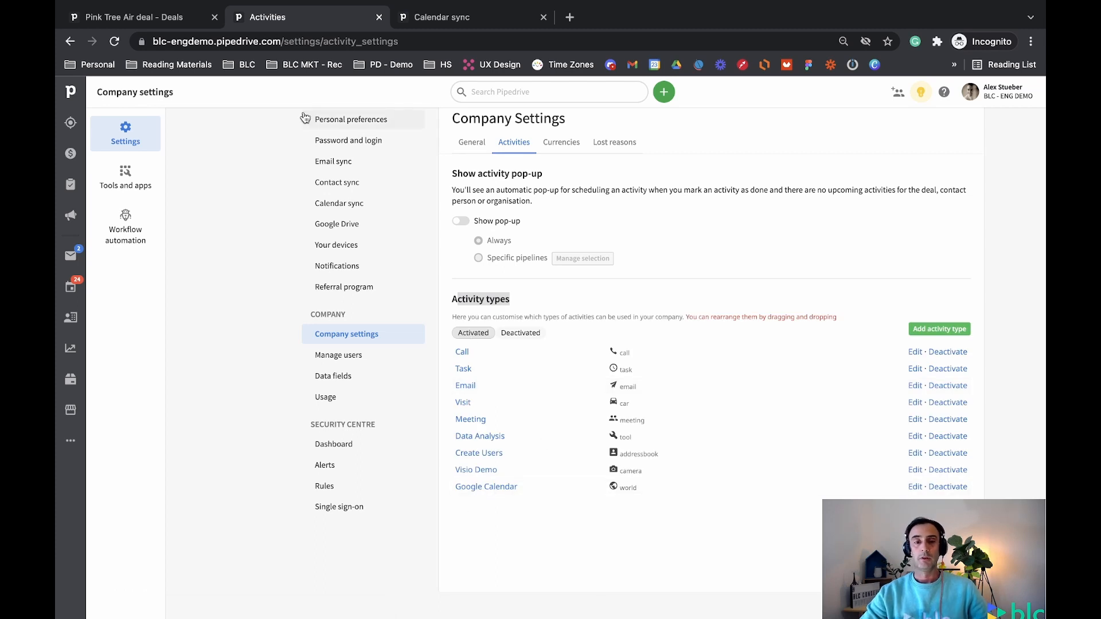
{"action": "left_click", "coordinate": [71, 286]}
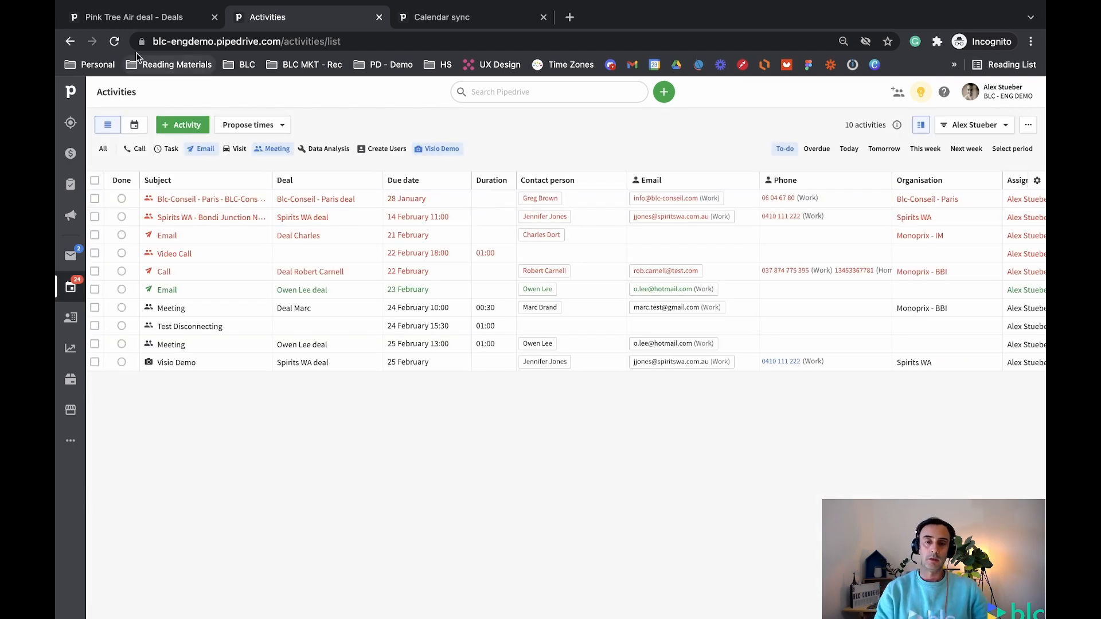
Reload the Activities list so Google Calendar appears as an activity-type filter
{"action": "left_click", "coordinate": [113, 42]}
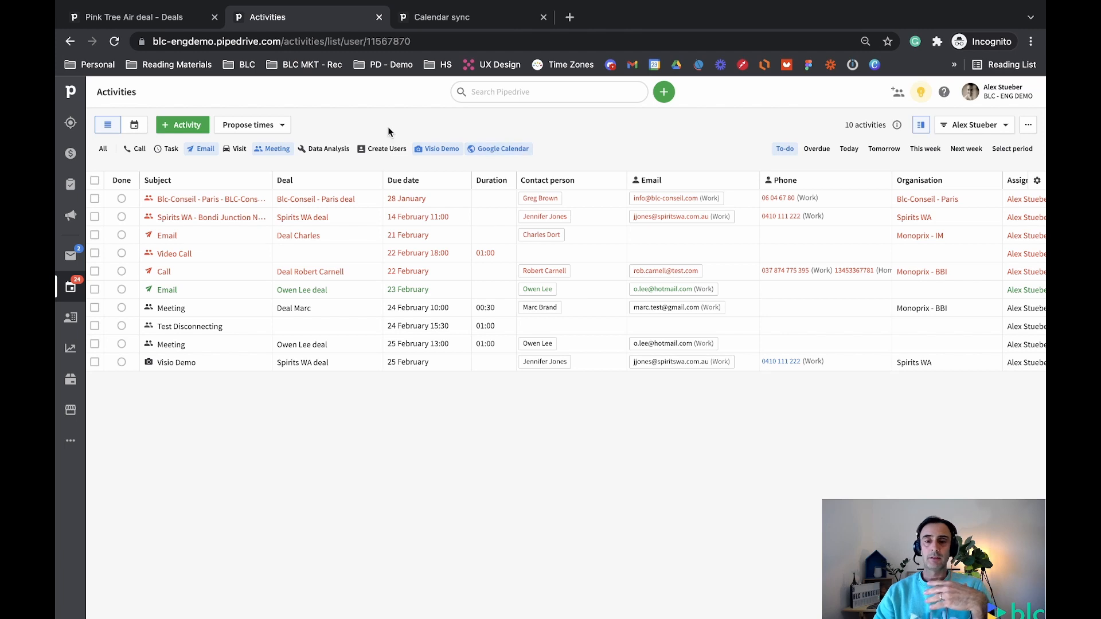
{"action": "left_click", "coordinate": [1004, 101]}
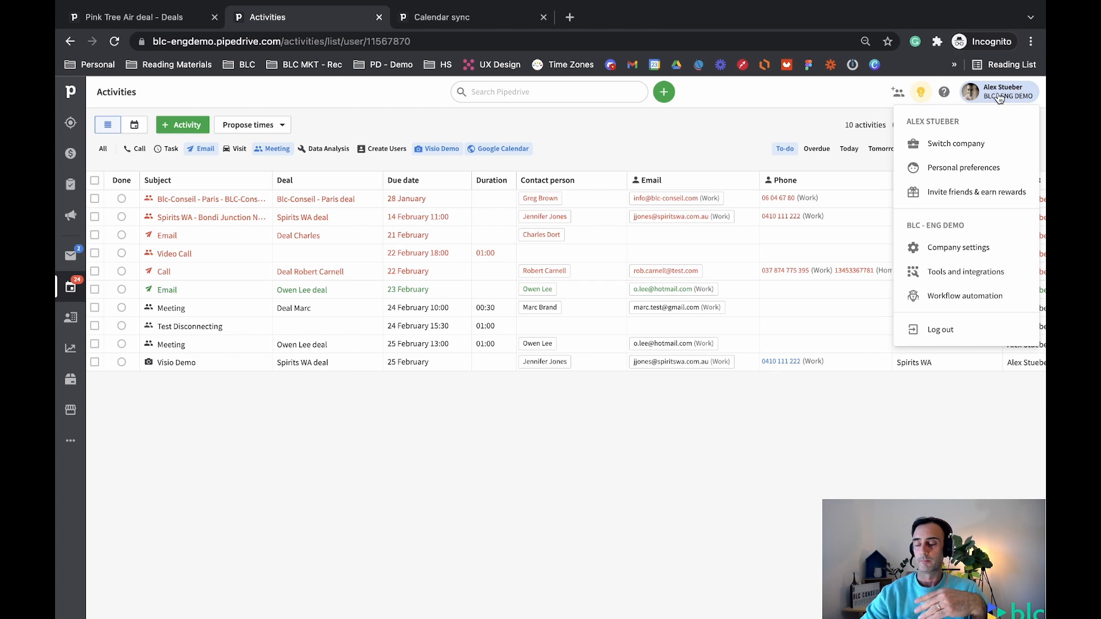
Go to Company settings and open Calendar sync, where Google Calendar is listed among synced activities
{"action": "left_click", "coordinate": [941, 255]}
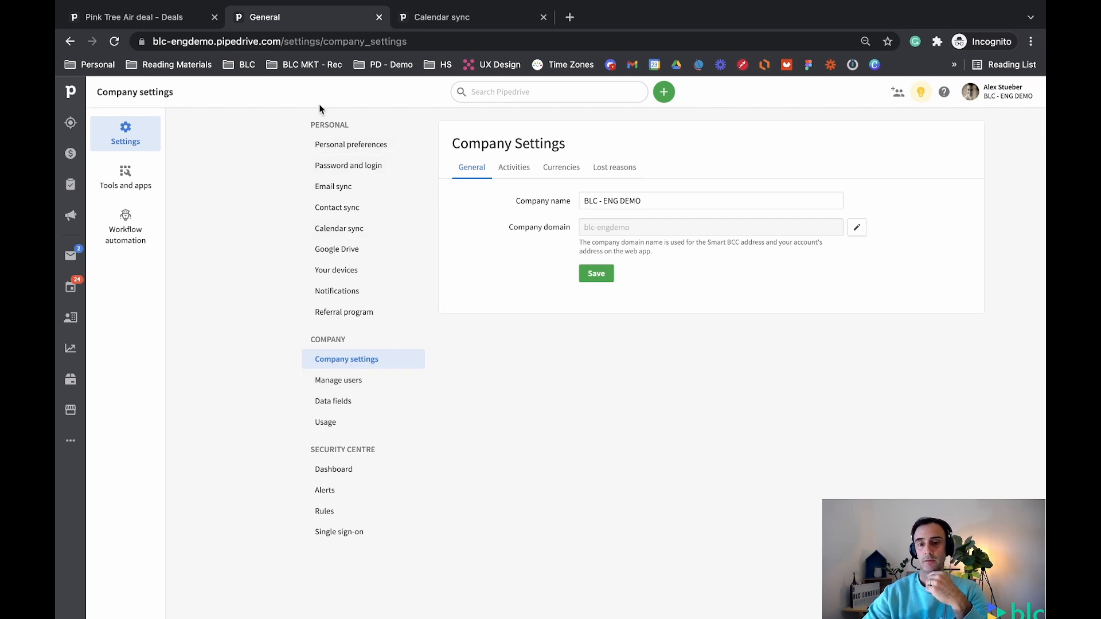
{"action": "left_click", "coordinate": [323, 234]}
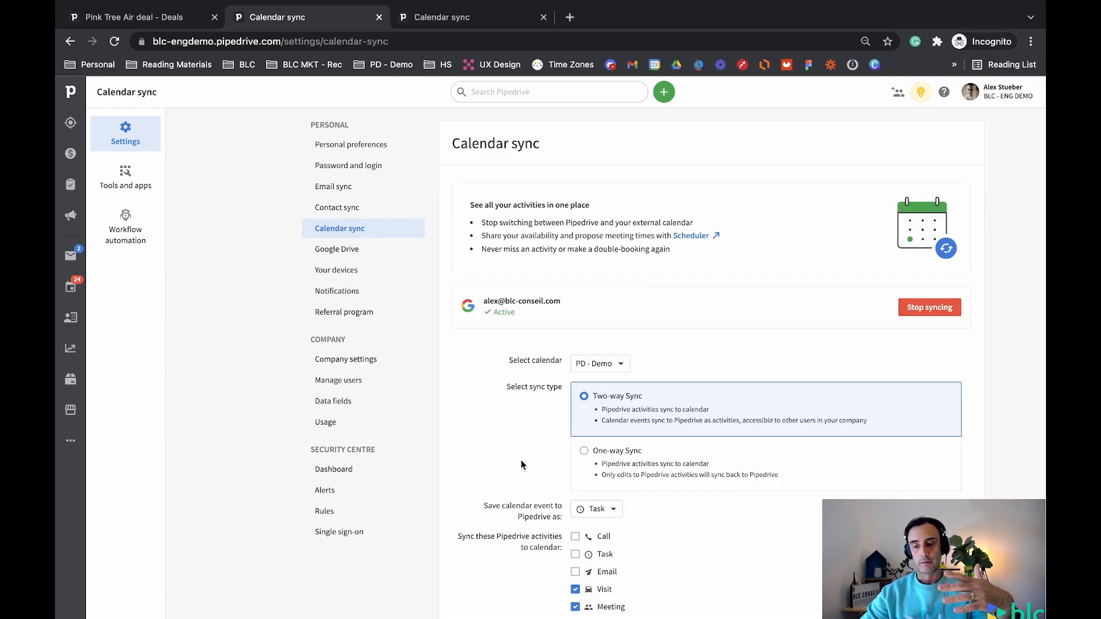
{"action": "scroll", "coordinate": [551, 496], "scroll_direction": "down", "scroll_amount": 3}
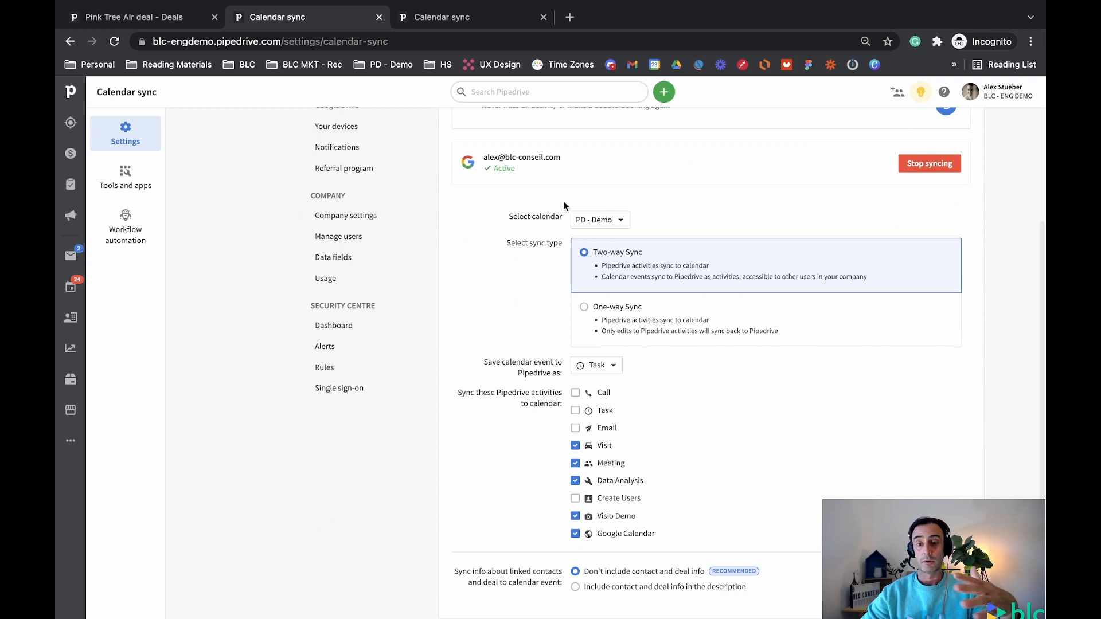
{"action": "scroll", "coordinate": [629, 345], "scroll_direction": "up", "scroll_amount": 1}
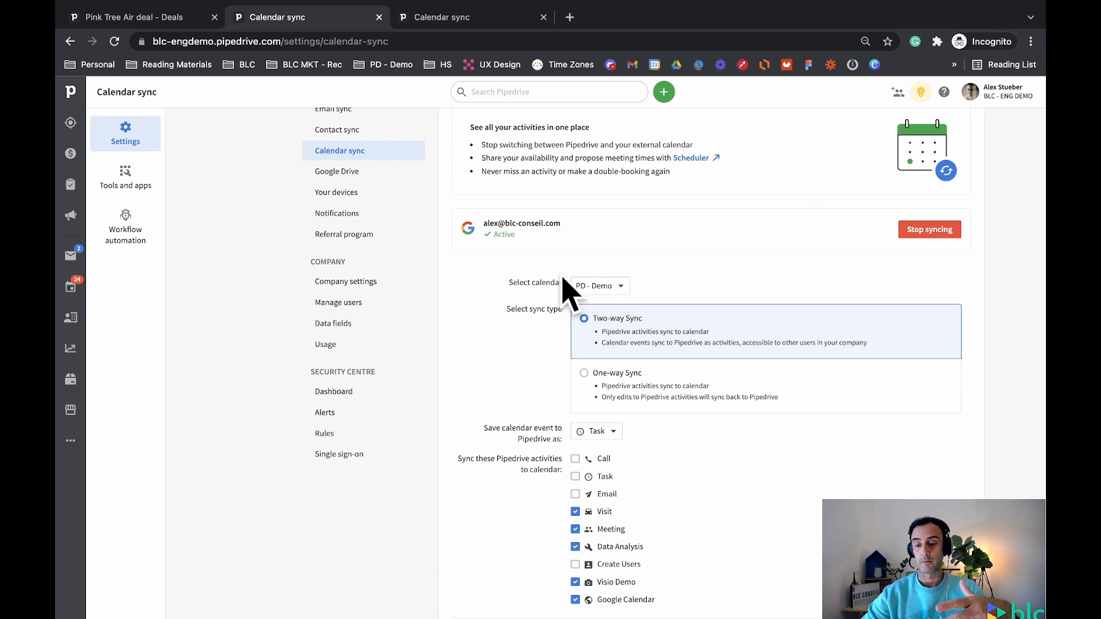
In the other company's Calendar sync tab, add a new account using the user's e-mail address
{"action": "left_click", "coordinate": [466, 24]}
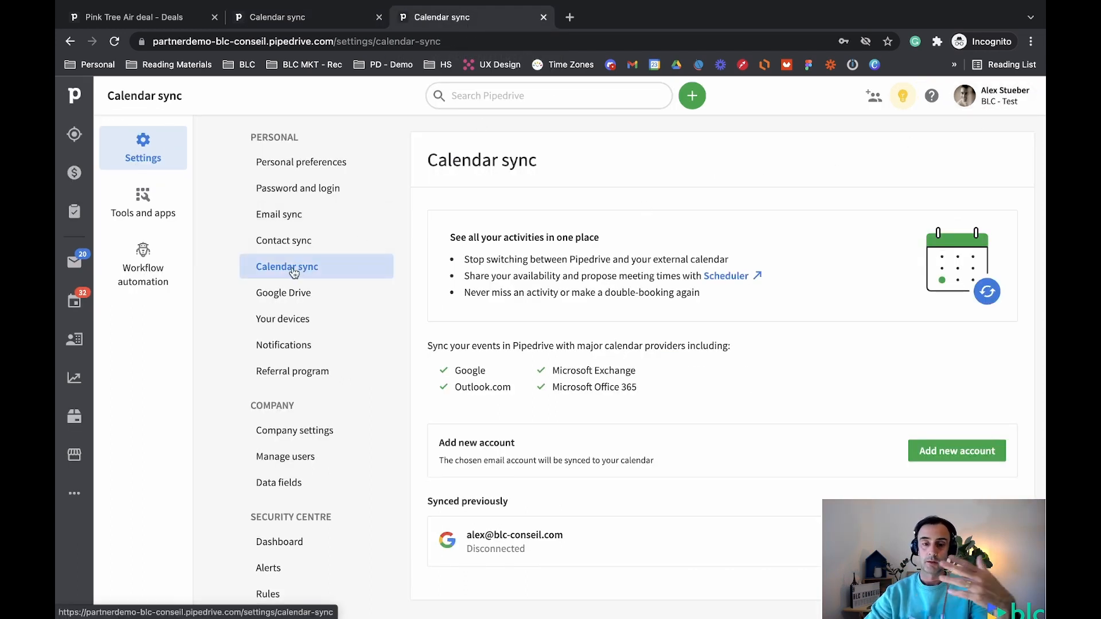
{"action": "scroll", "coordinate": [710, 394], "scroll_direction": "down", "scroll_amount": 1}
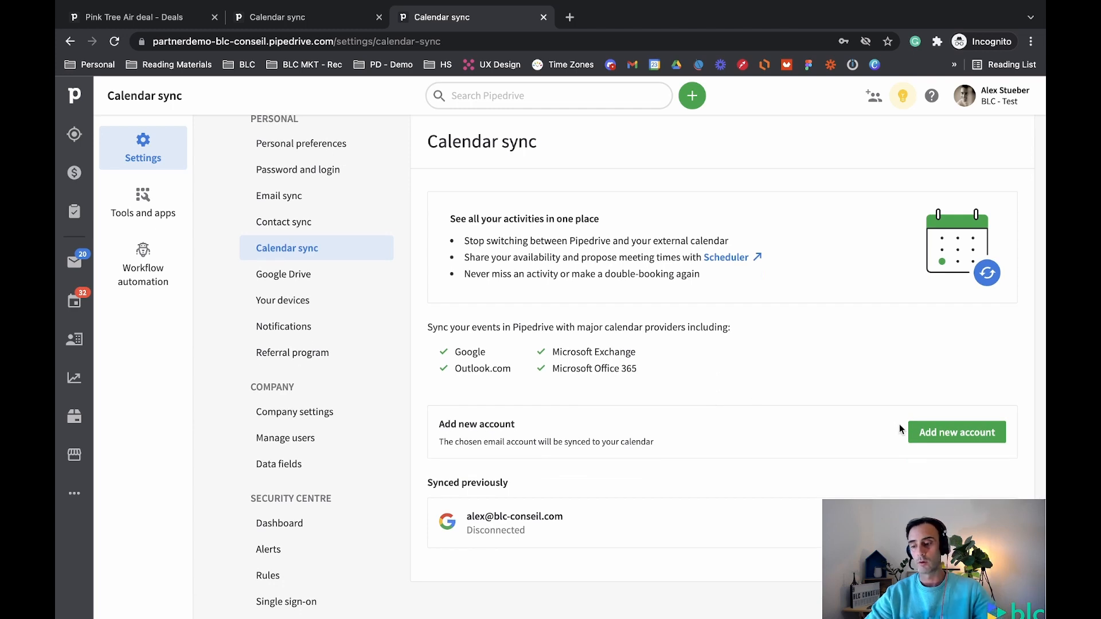
{"action": "left_click", "coordinate": [954, 434]}
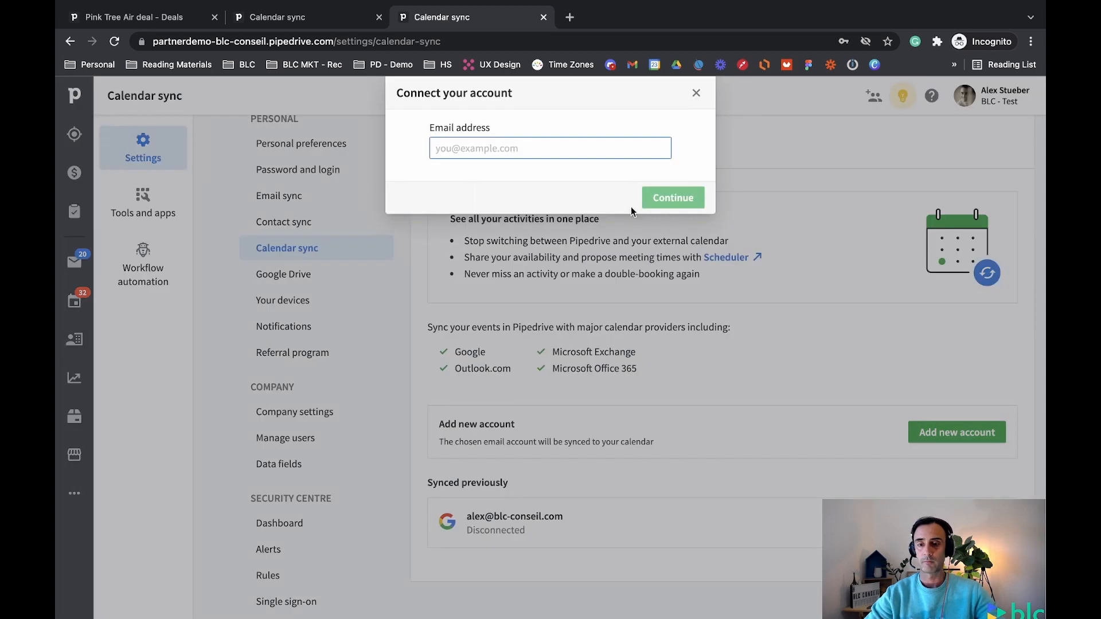
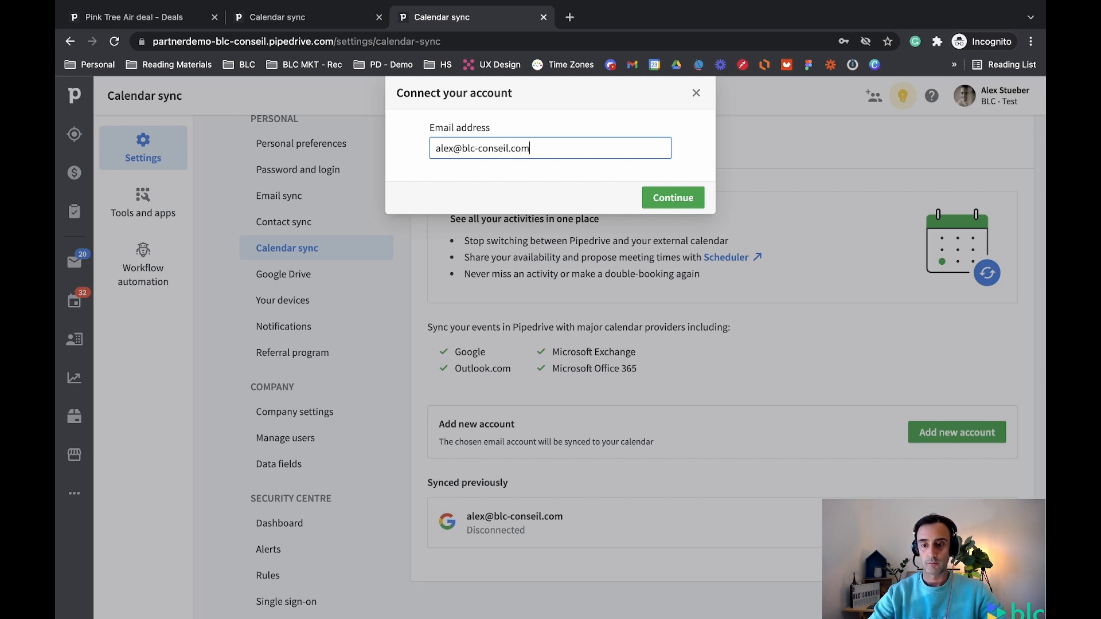
{"action": "left_click", "coordinate": [686, 199]}
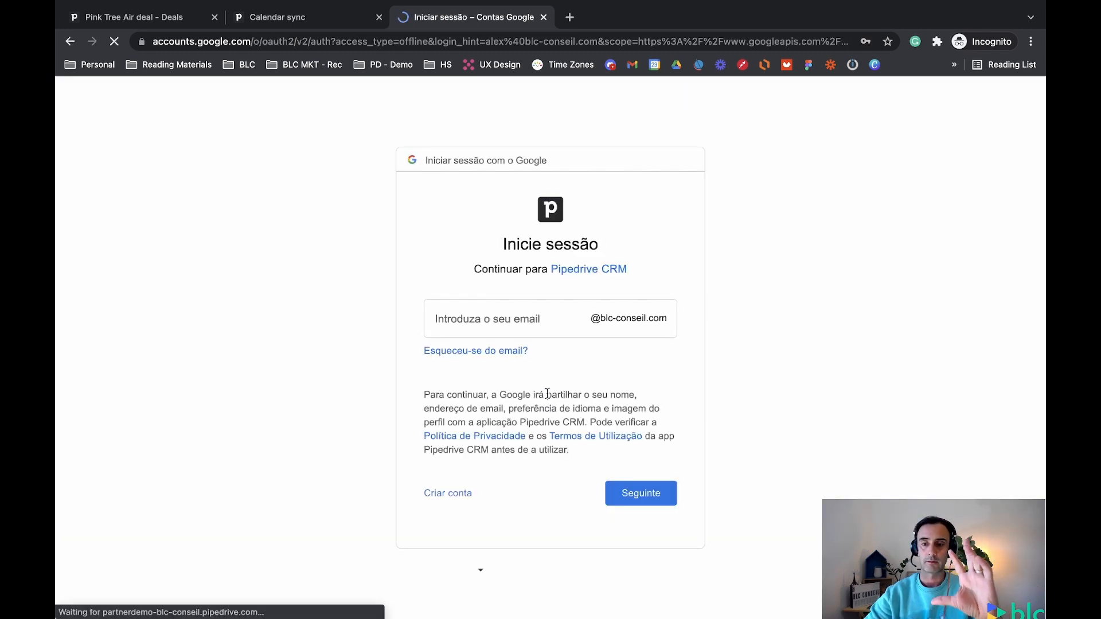
Sign in to Google with the account e-mail and saved password, granting Pipedrive CRM access
{"action": "left_click", "coordinate": [484, 326]}
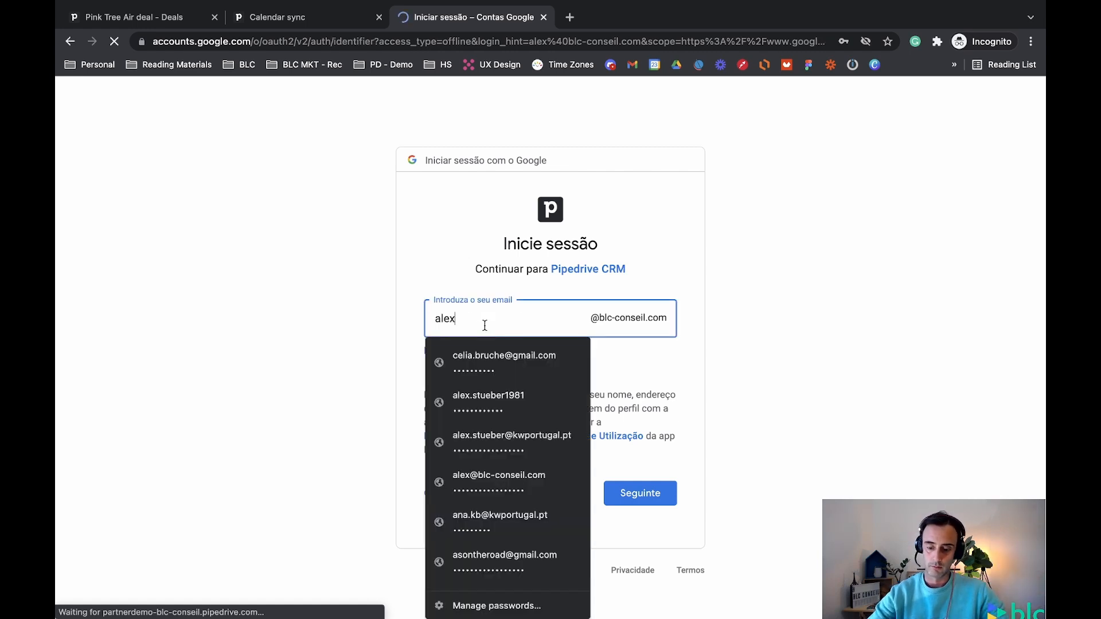
{"action": "key", "text": "BackSpace"}
{"action": "key", "text": "BackSpace"}
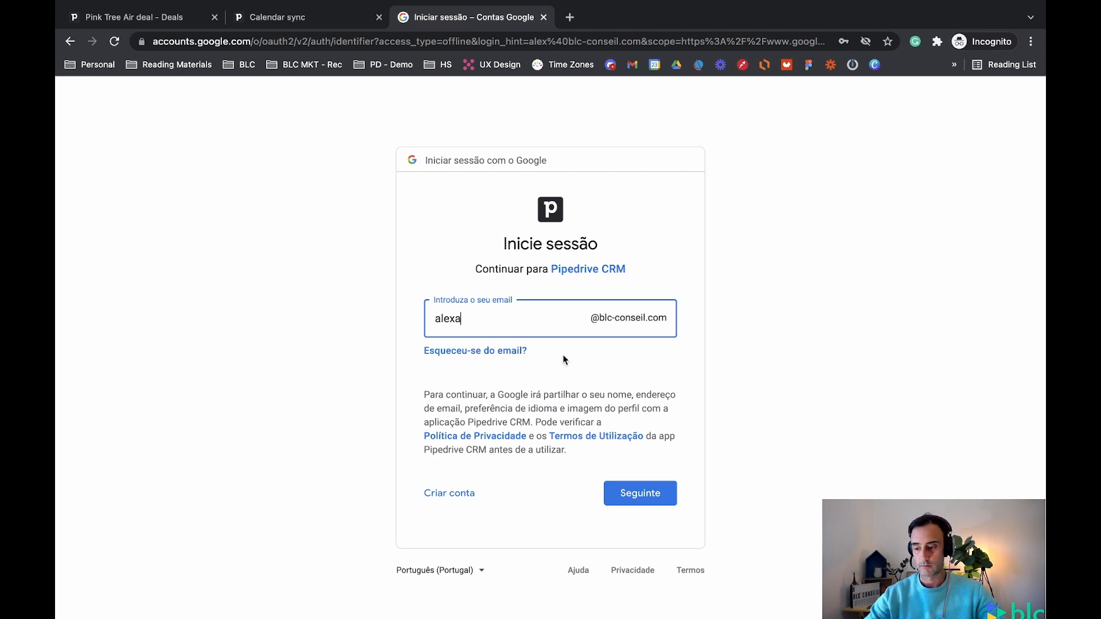
{"action": "key", "text": "BackSpace"}
{"action": "key", "text": "Escape"}
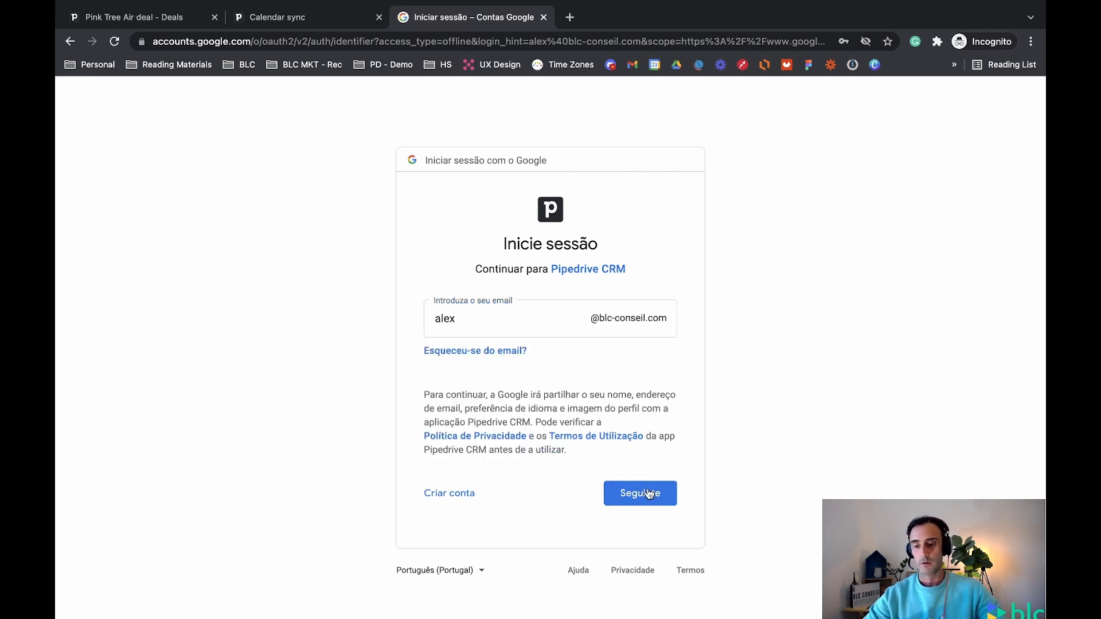
{"action": "left_click", "coordinate": [645, 492]}
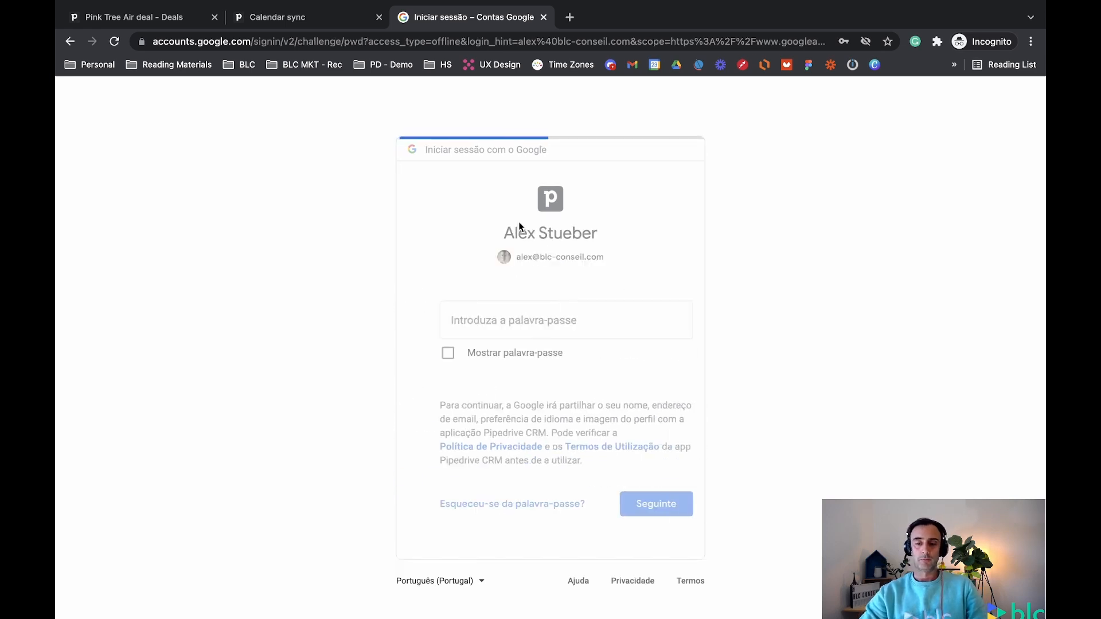
{"action": "left_click", "coordinate": [479, 323]}
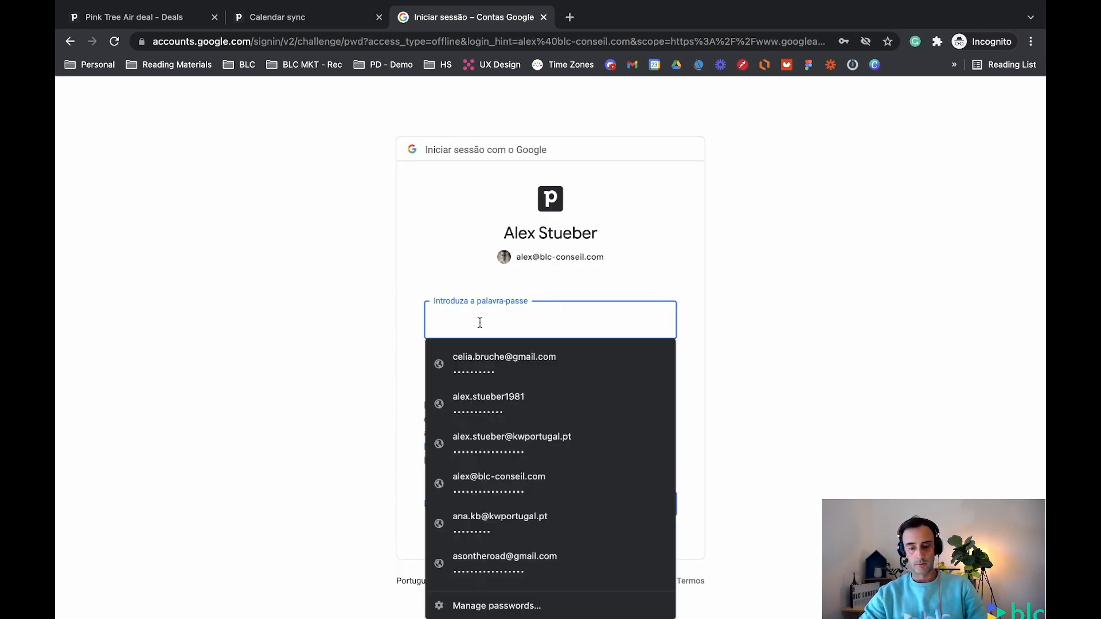
{"action": "type", "text": "••"}
{"action": "key", "text": "BackSpace"}
{"action": "key", "text": "BackSpace"}
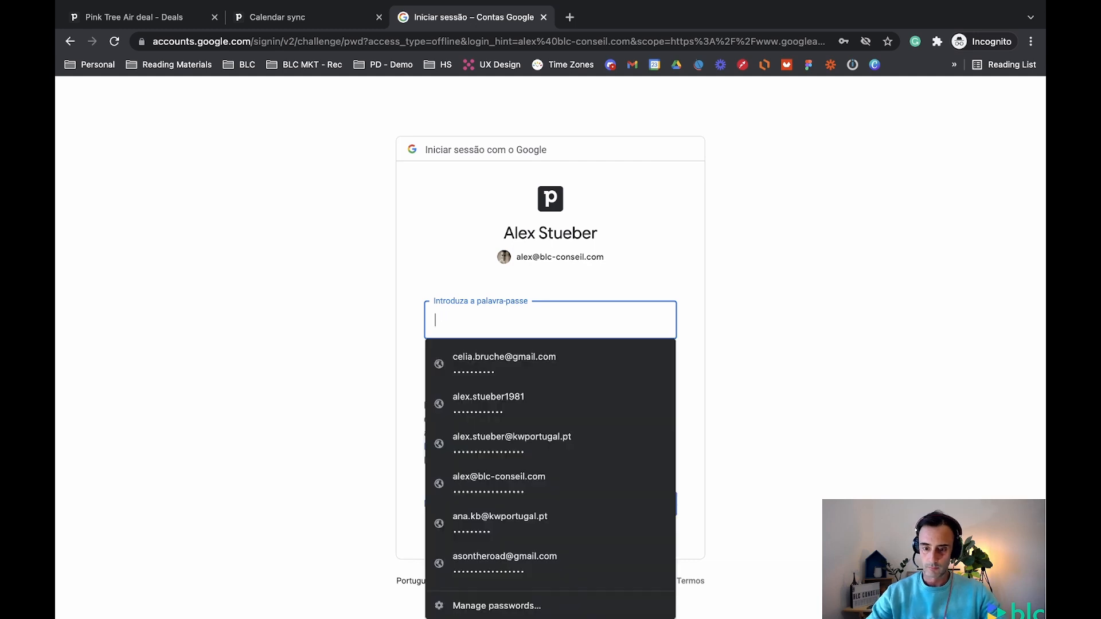
{"action": "left_click", "coordinate": [479, 484]}
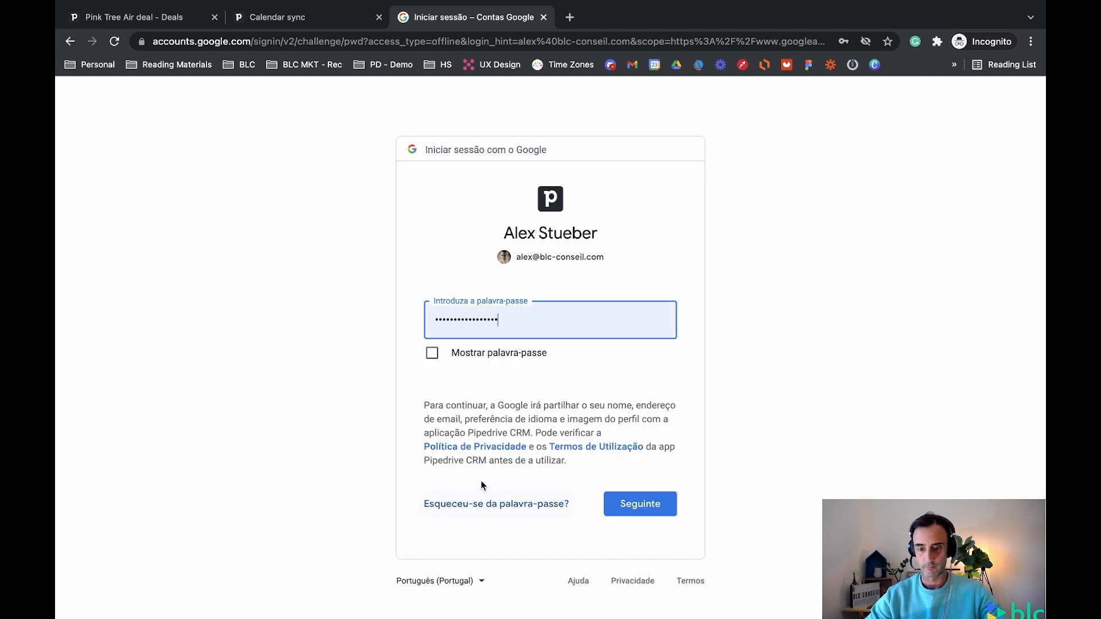
{"action": "left_click", "coordinate": [634, 499]}
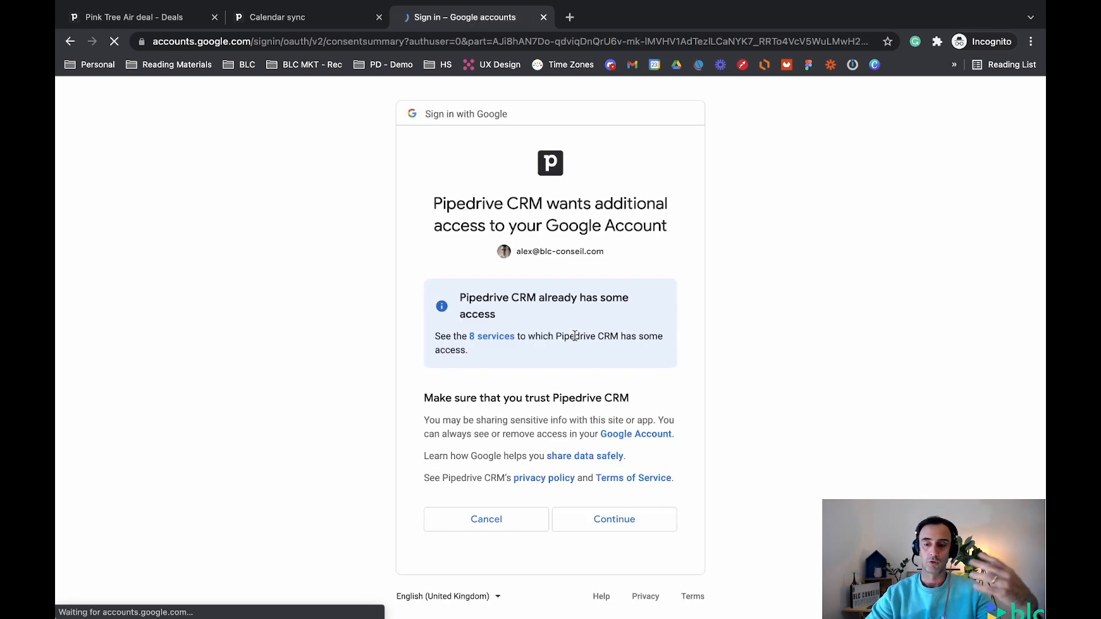
{"action": "left_click", "coordinate": [599, 523]}
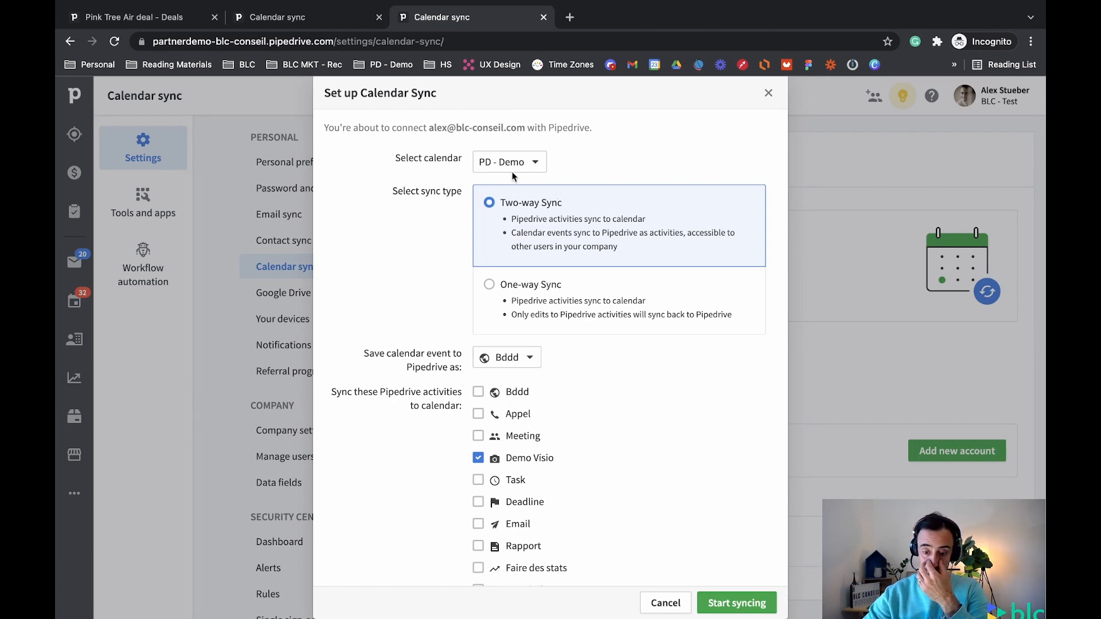
Keep PD - Demo as the calendar to sync in the new setup
{"action": "left_click", "coordinate": [530, 164]}
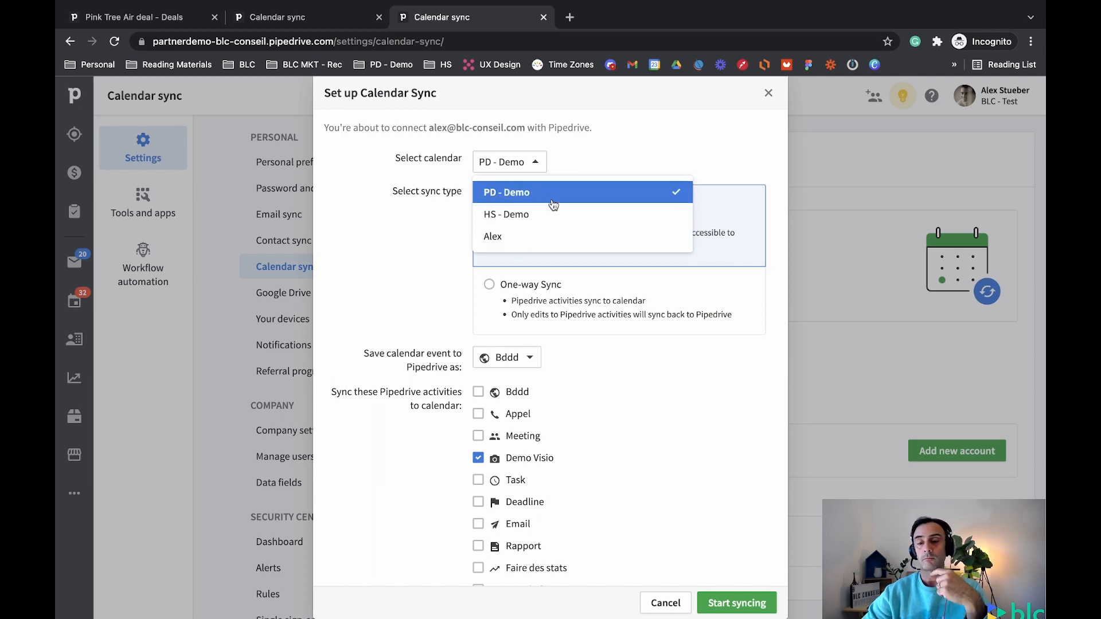
{"action": "left_click", "coordinate": [503, 196]}
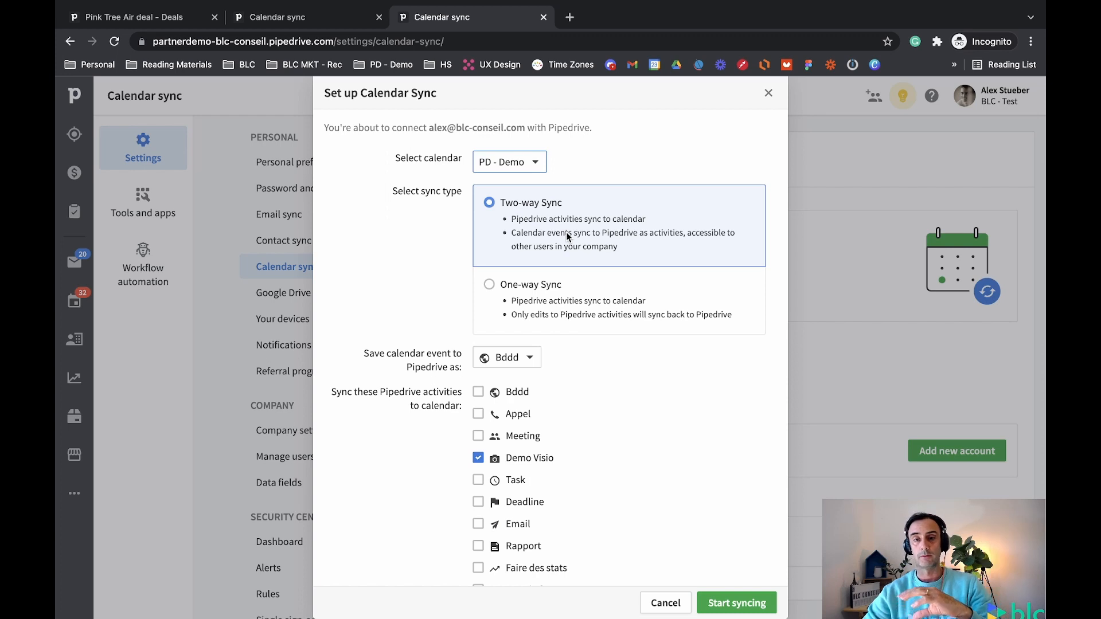
{"action": "scroll", "coordinate": [456, 252], "scroll_direction": "down", "scroll_amount": 4}
{"action": "scroll", "coordinate": [456, 254], "scroll_direction": "up", "scroll_amount": 1}
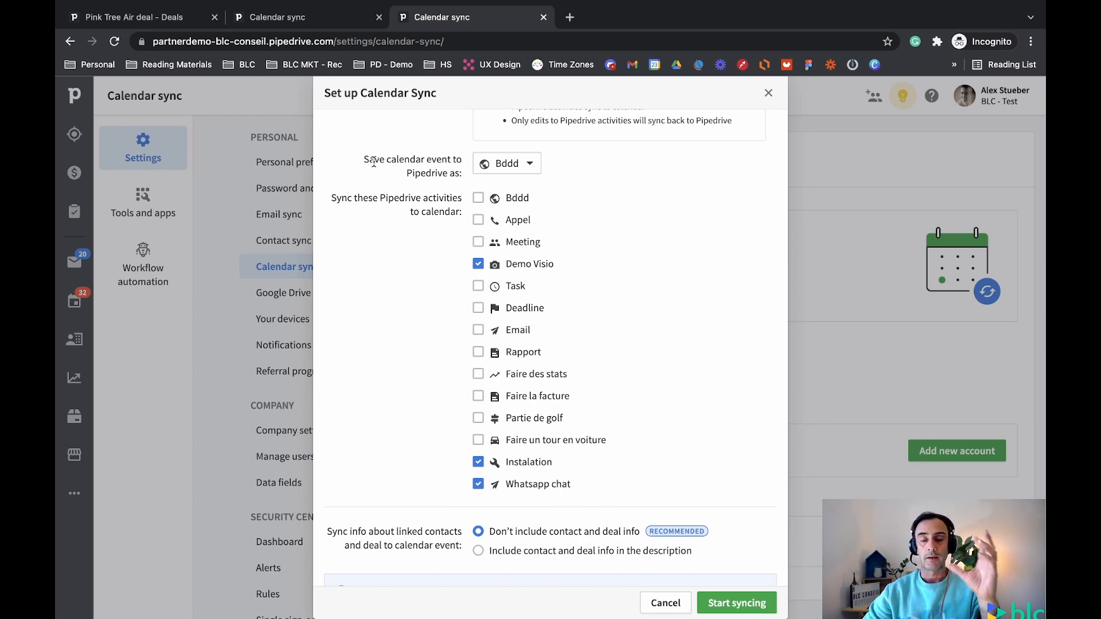
{"action": "scroll", "coordinate": [373, 162], "scroll_direction": "up", "scroll_amount": 1}
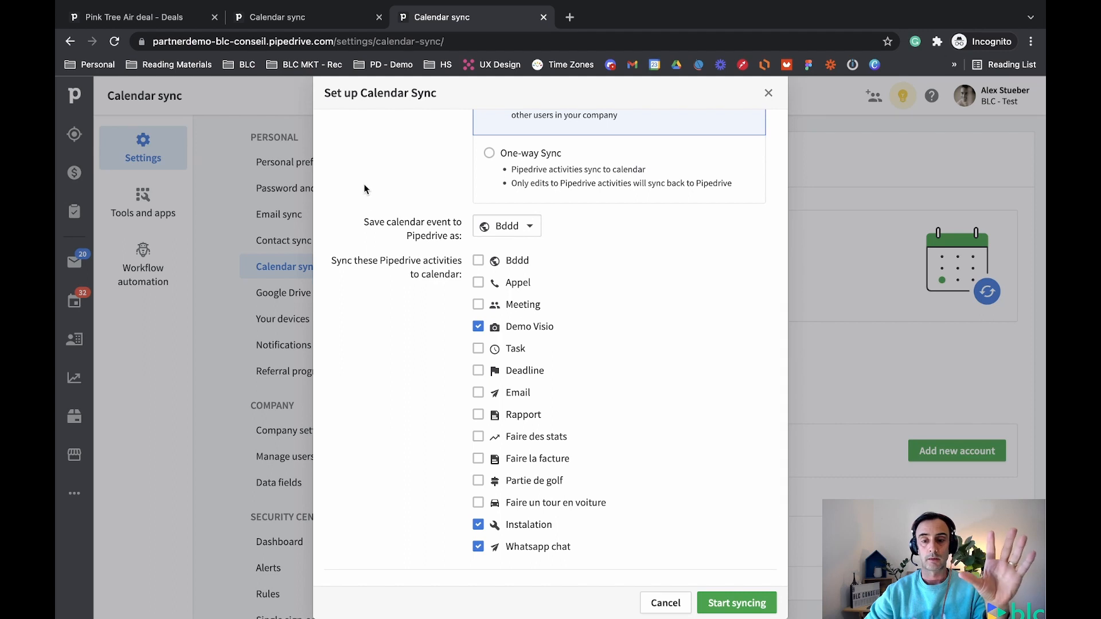
Check the 'Save calendar event as' options, leaving Bddd selected, then move to the other account's tab
{"action": "left_click_drag", "start_coordinate": [364, 223], "coordinate": [468, 230]}
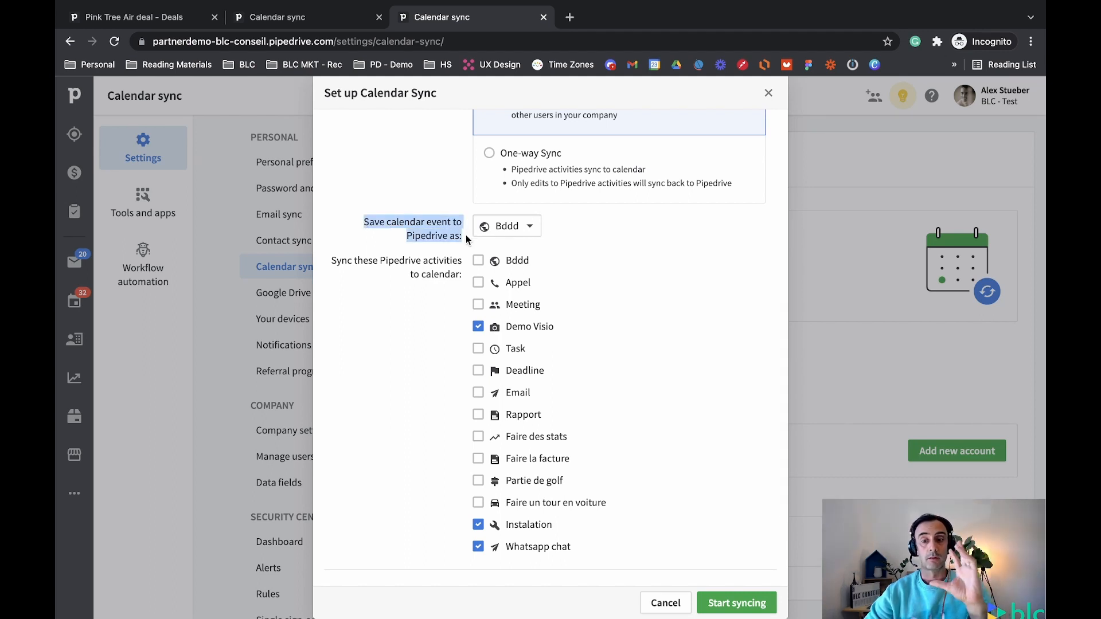
{"action": "left_click", "coordinate": [528, 232]}
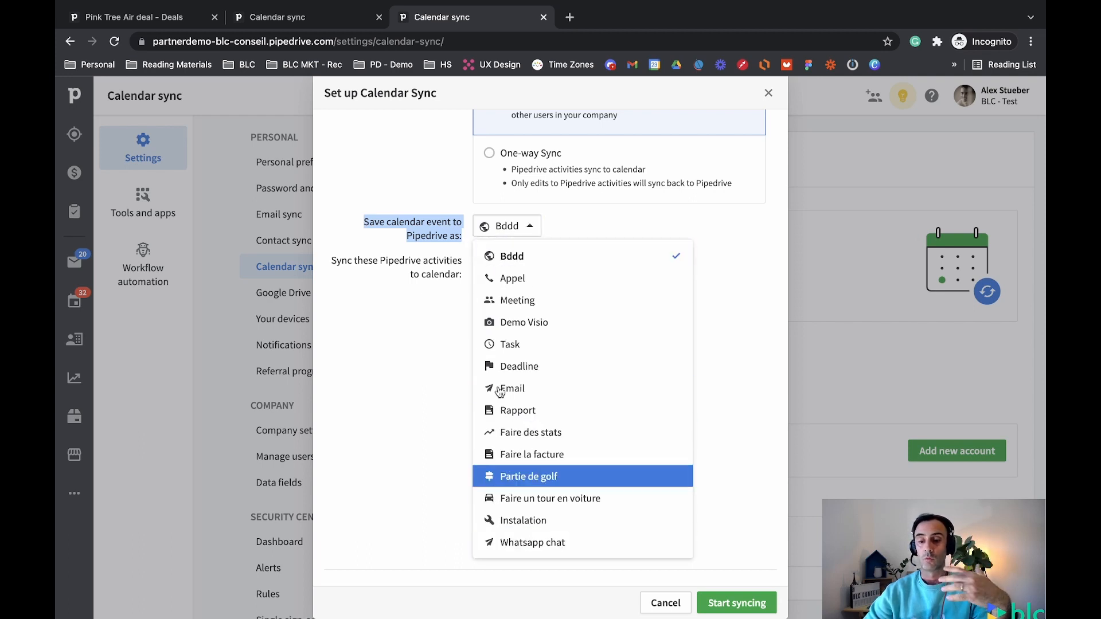
{"action": "left_click", "coordinate": [532, 225]}
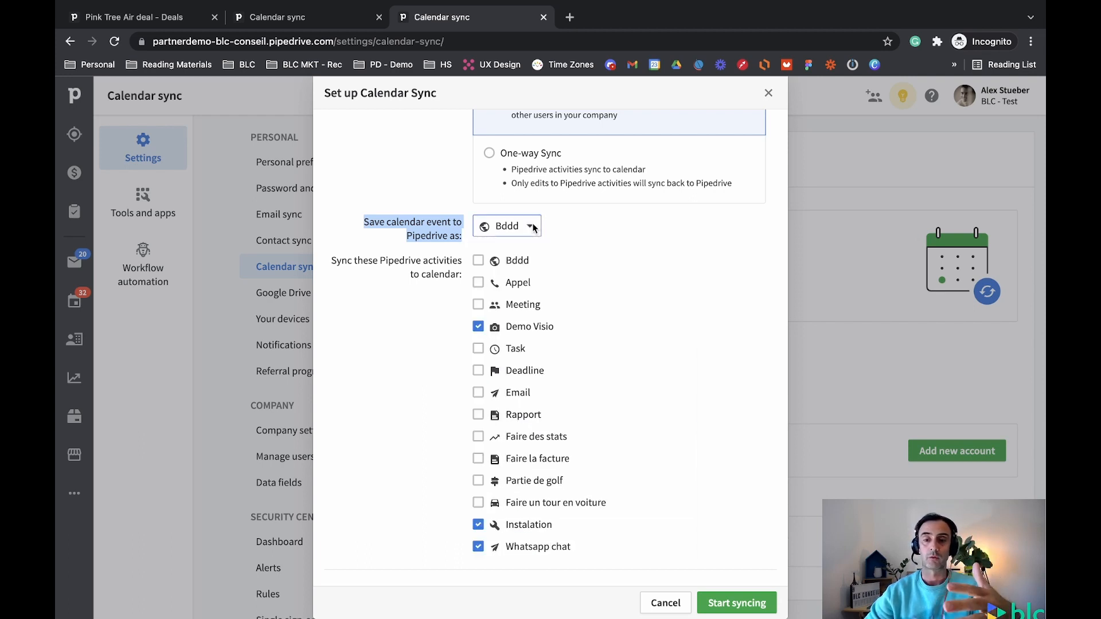
{"action": "left_click", "coordinate": [275, 17]}
Open the Task dropdown under 'Save calendar event to Pipedrive as' on the active sync settings
{"action": "scroll", "coordinate": [498, 385], "scroll_direction": "down", "scroll_amount": 2}
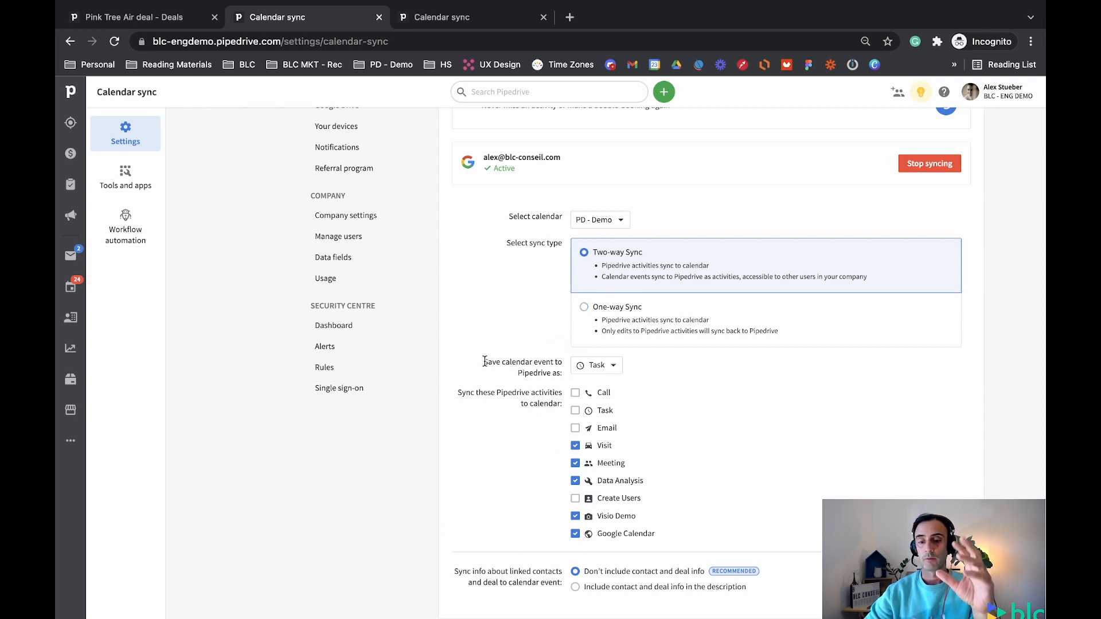
{"action": "left_click_drag", "start_coordinate": [484, 361], "coordinate": [566, 374]}
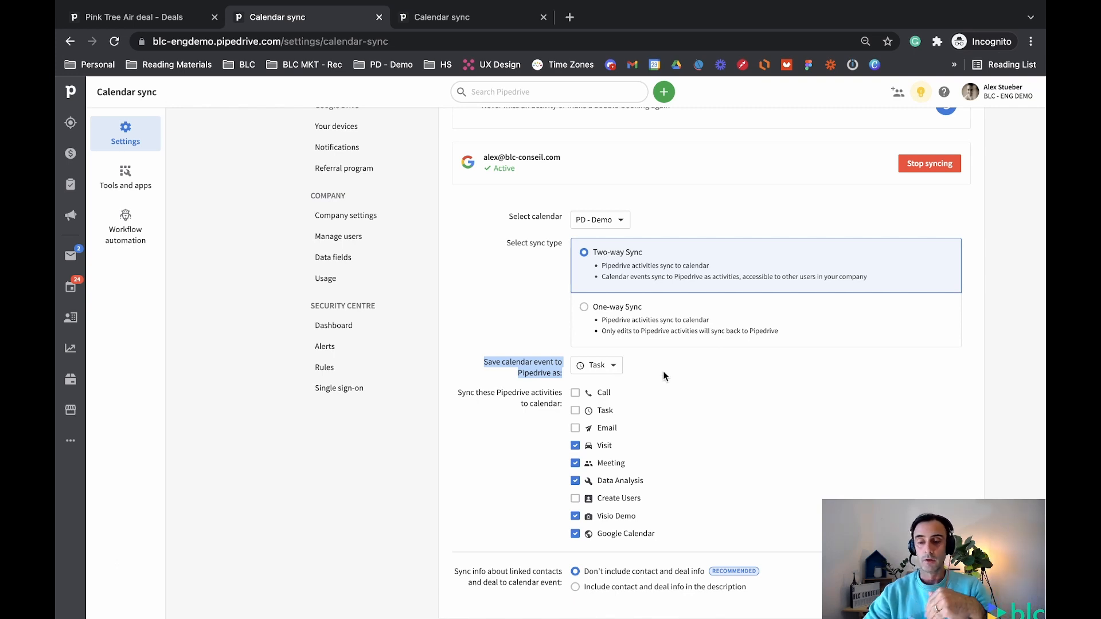
{"action": "left_click", "coordinate": [615, 366]}
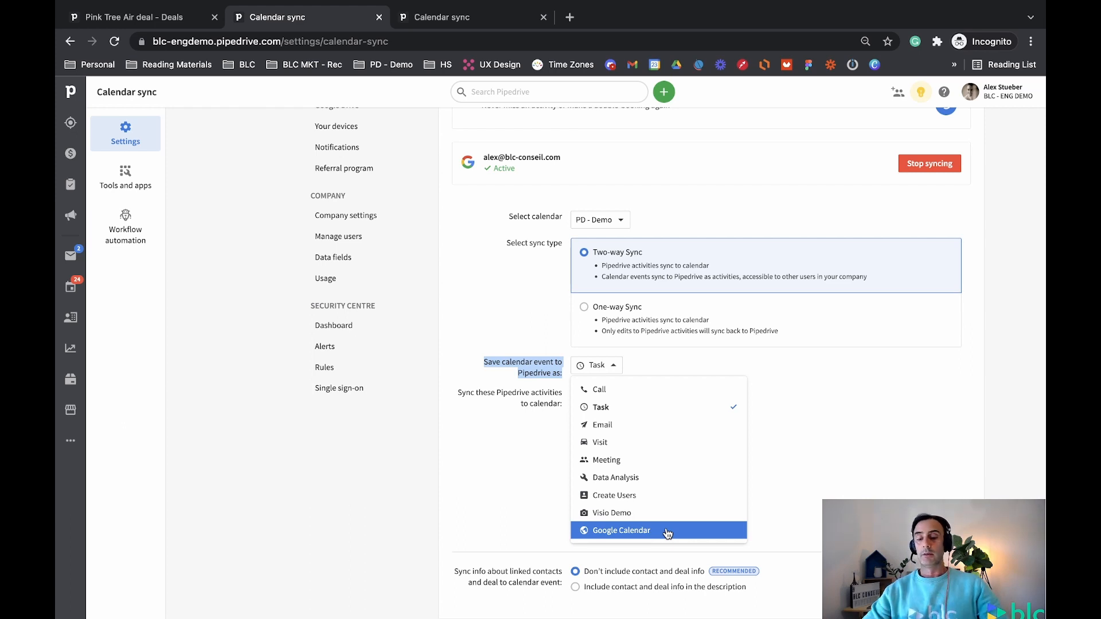
Save calendar events as Google Calendar and uncheck Google Calendar from activities synced back
{"action": "left_click", "coordinate": [667, 532]}
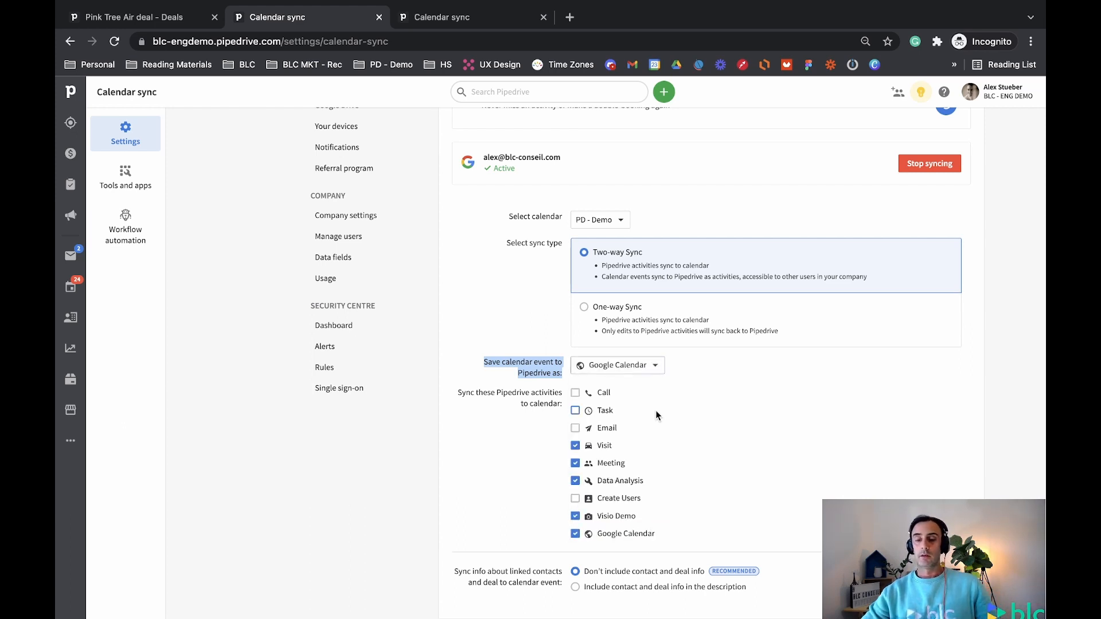
{"action": "left_click", "coordinate": [539, 375]}
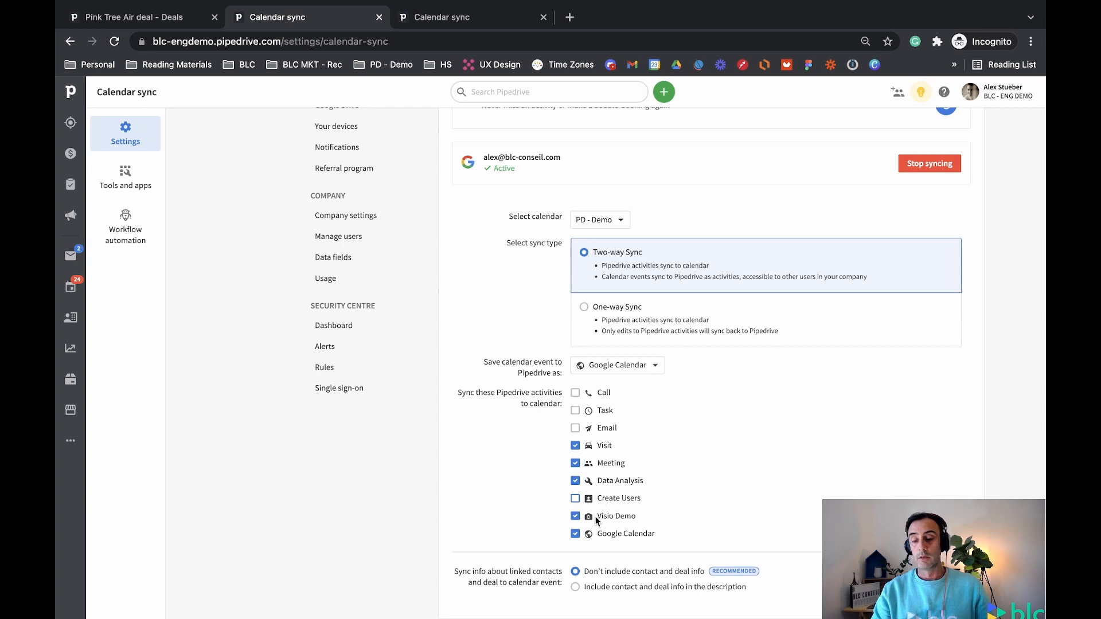
{"action": "left_click", "coordinate": [624, 535]}
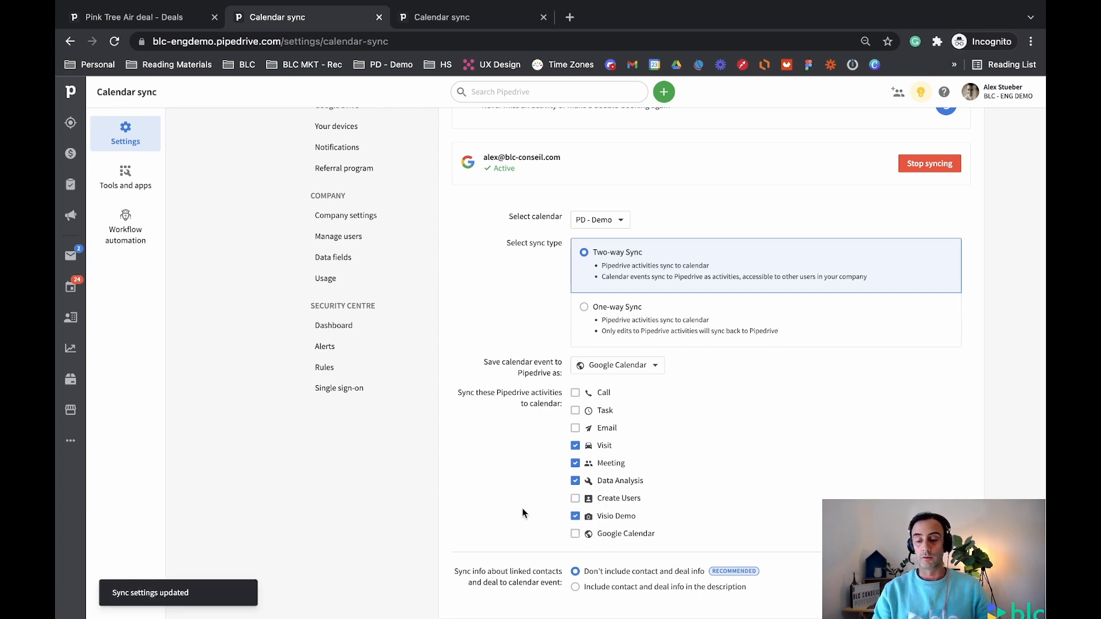
Close the other company's unfinished Set up Calendar Sync dialog without syncing
{"action": "scroll", "coordinate": [653, 400], "scroll_direction": "up", "scroll_amount": 3}
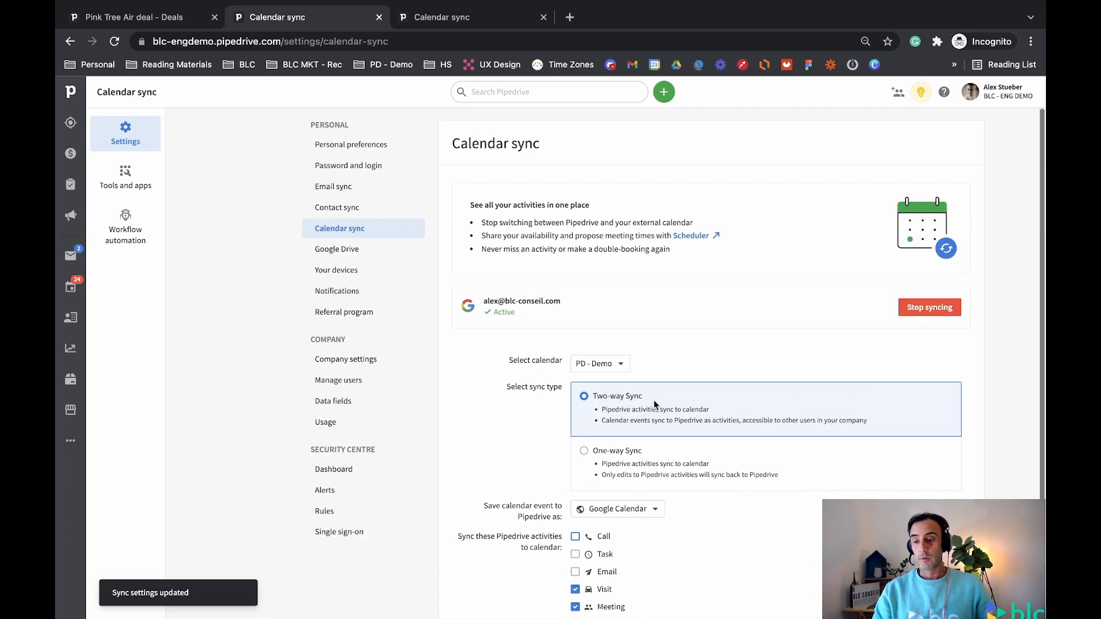
{"action": "scroll", "coordinate": [651, 425], "scroll_direction": "down", "scroll_amount": 2}
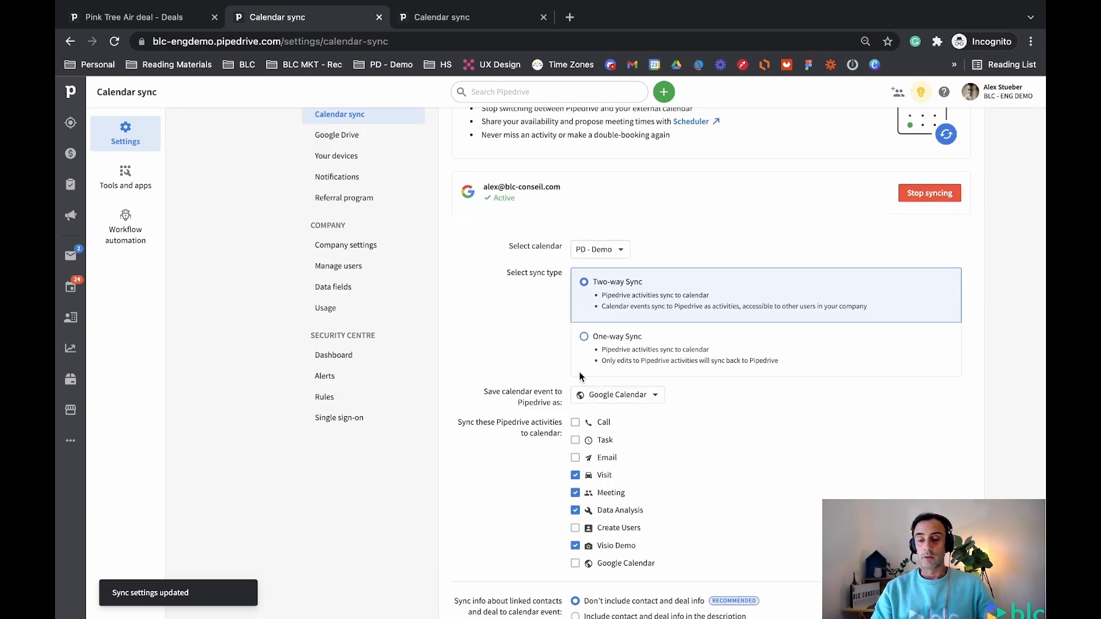
{"action": "left_click", "coordinate": [480, 17]}
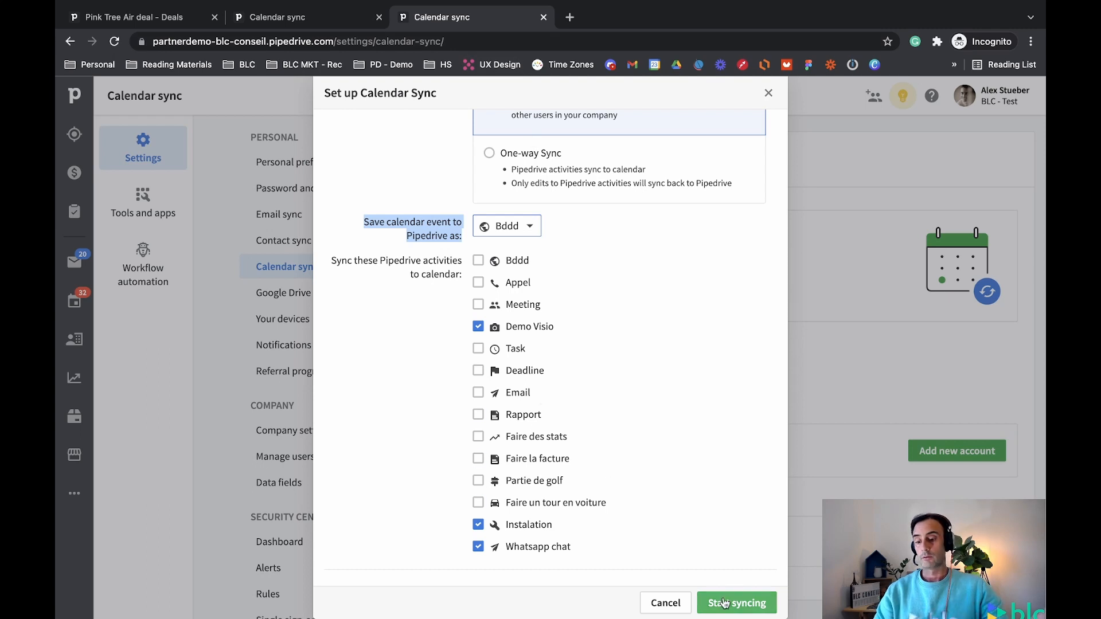
{"action": "left_click", "coordinate": [768, 93]}
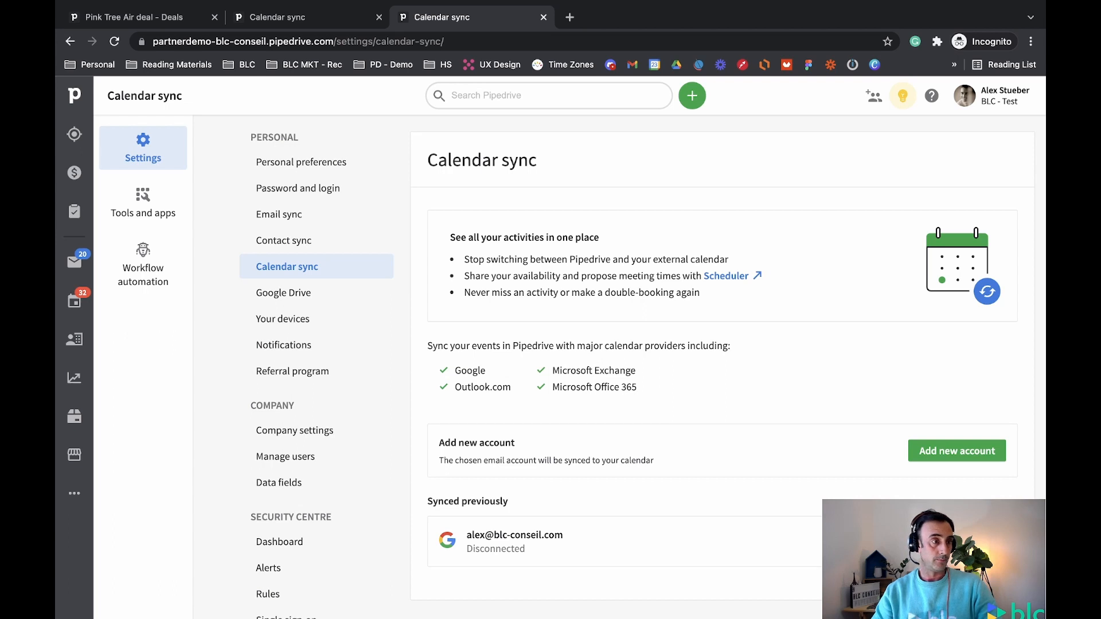
Open Google Calendar and hide the HS - Demo calendar's events
{"action": "left_click", "coordinate": [570, 17]}
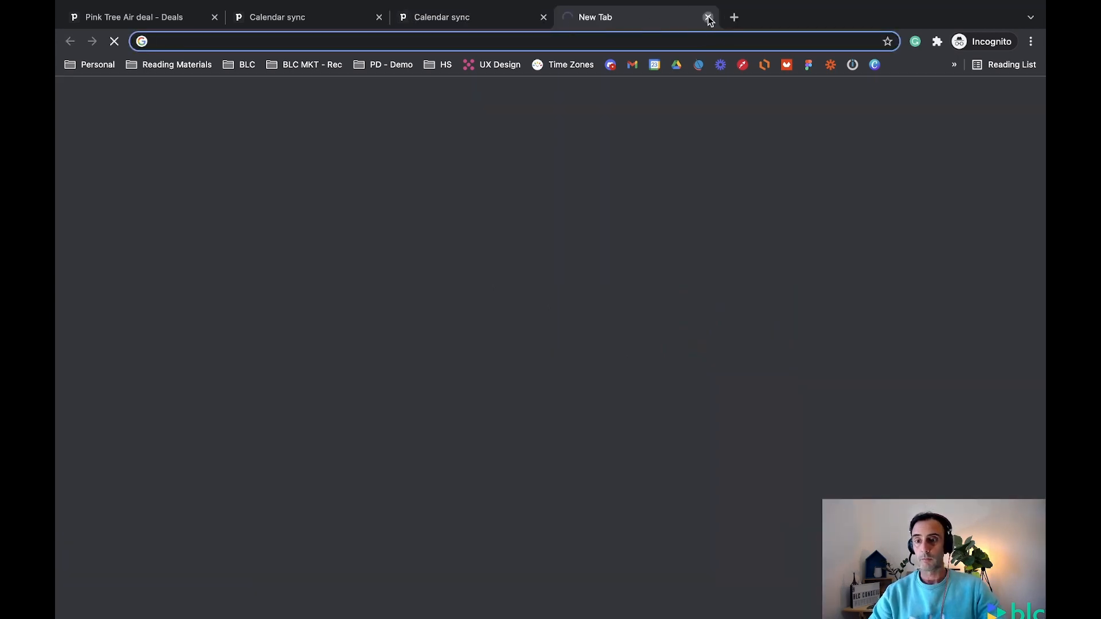
{"action": "left_click", "coordinate": [709, 18]}
{"action": "left_click", "coordinate": [654, 65]}
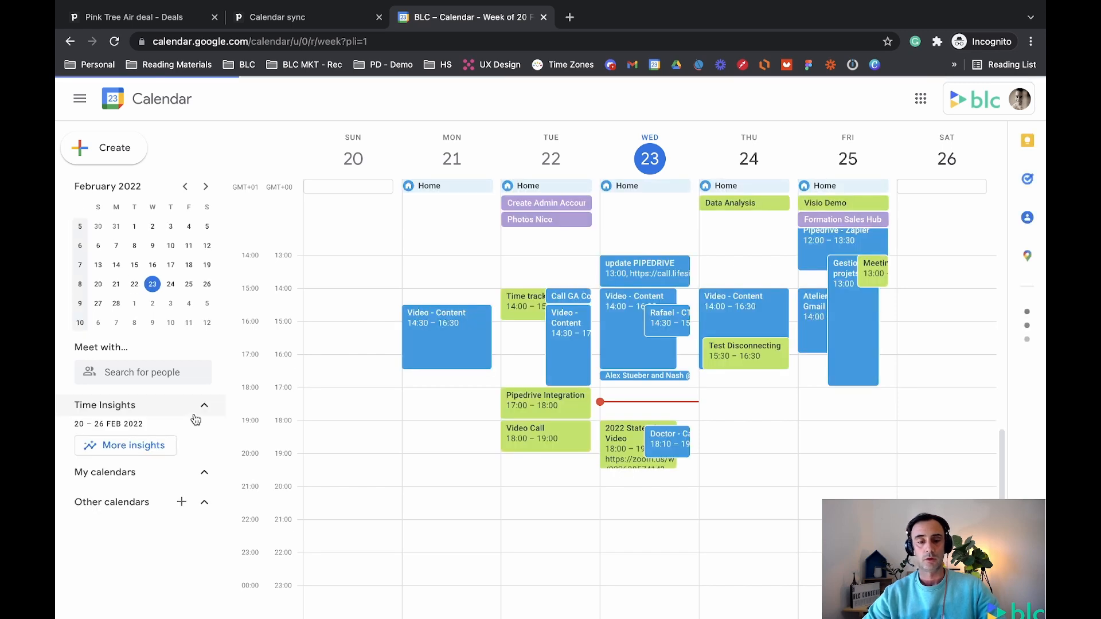
{"action": "scroll", "coordinate": [184, 445], "scroll_direction": "down", "scroll_amount": 1}
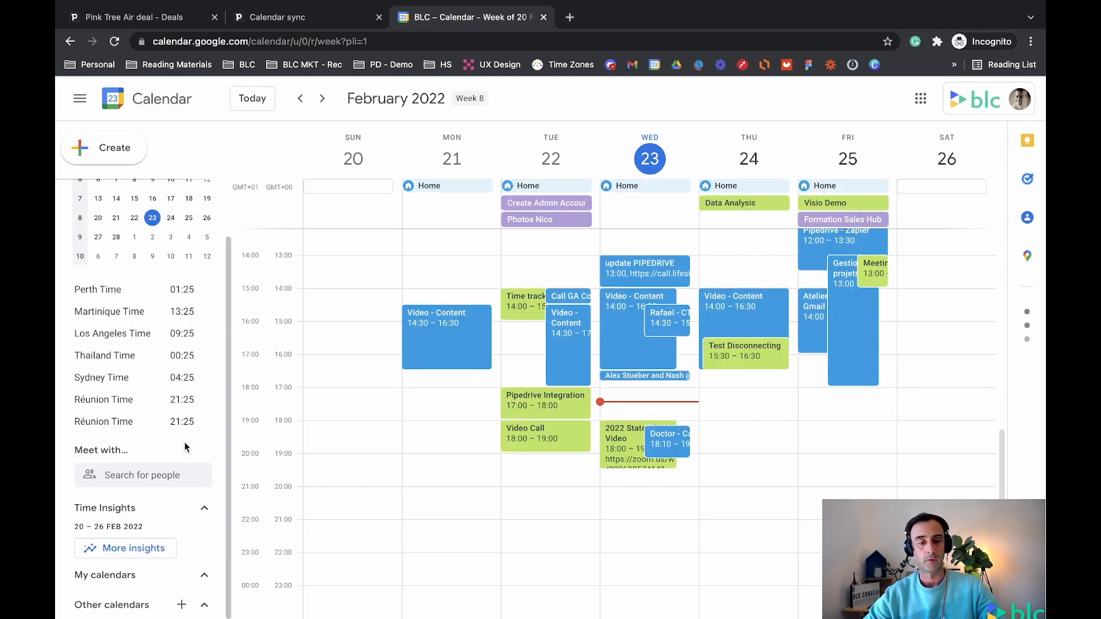
{"action": "scroll", "coordinate": [166, 468], "scroll_direction": "down", "scroll_amount": 1}
{"action": "scroll", "coordinate": [159, 476], "scroll_direction": "down", "scroll_amount": 2}
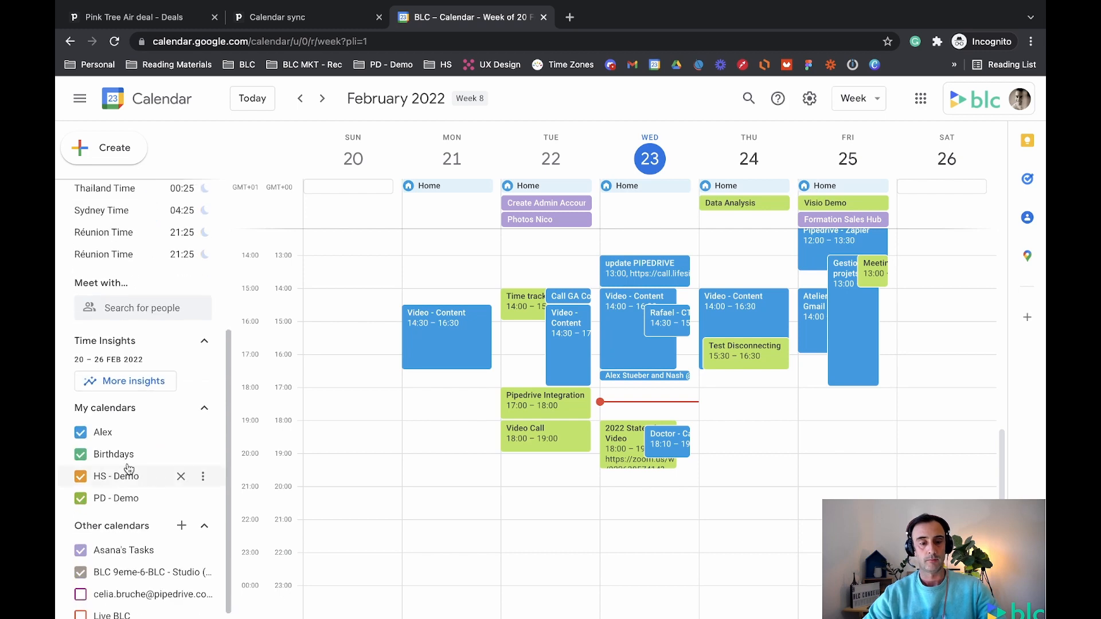
{"action": "left_click", "coordinate": [82, 432]}
{"action": "left_click", "coordinate": [82, 434]}
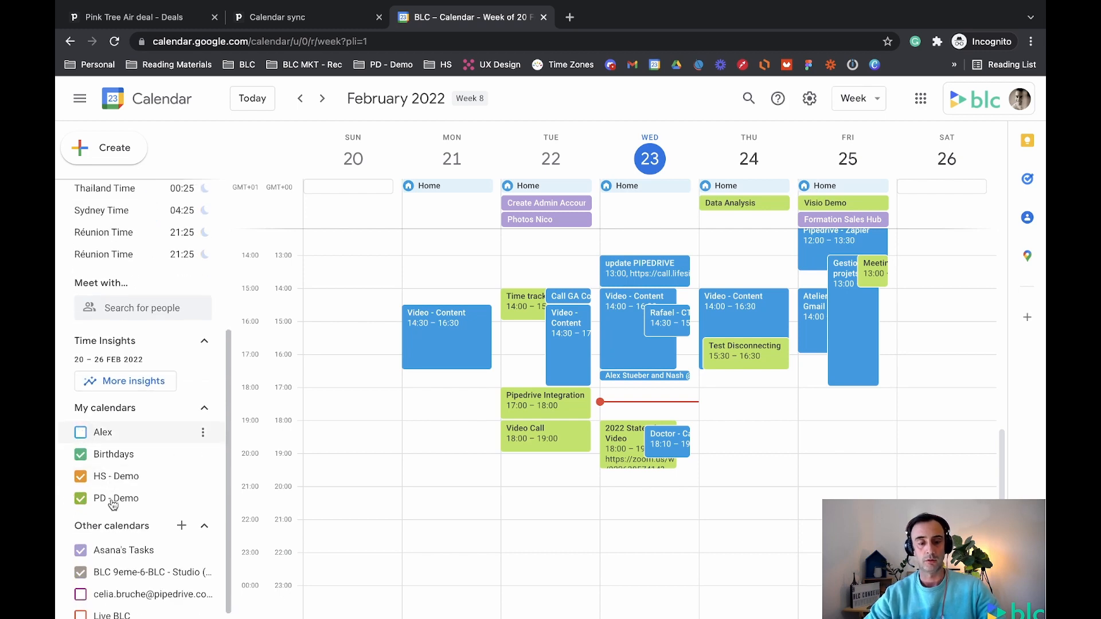
{"action": "left_click", "coordinate": [81, 478]}
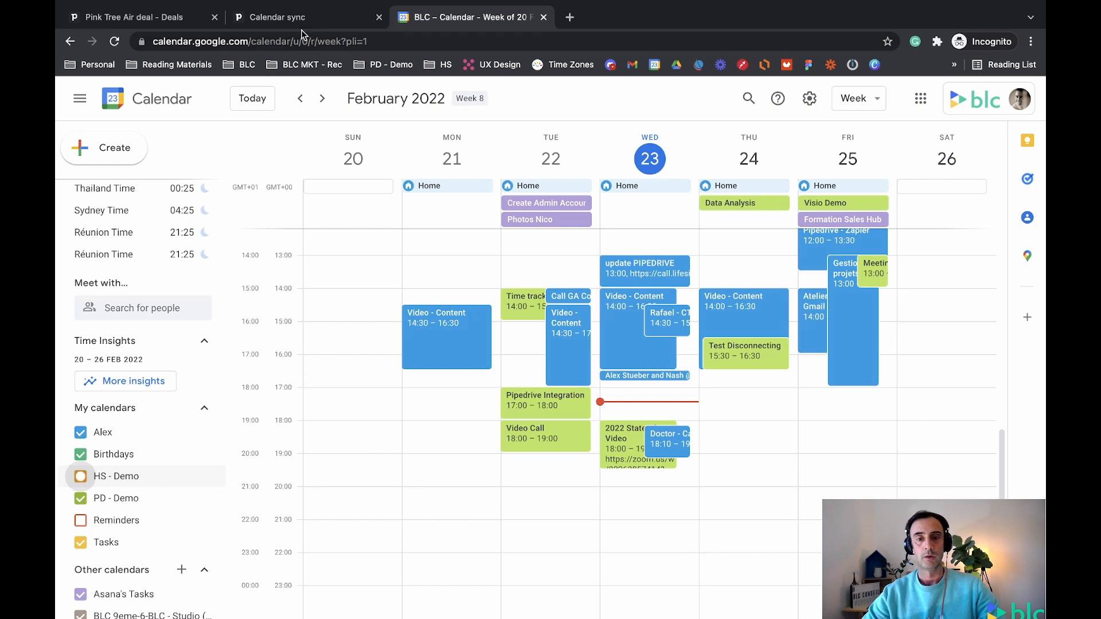
Glance at Pipedrive's activities, then hide the personal calendar in Google Calendar's week view
{"action": "left_click", "coordinate": [319, 22]}
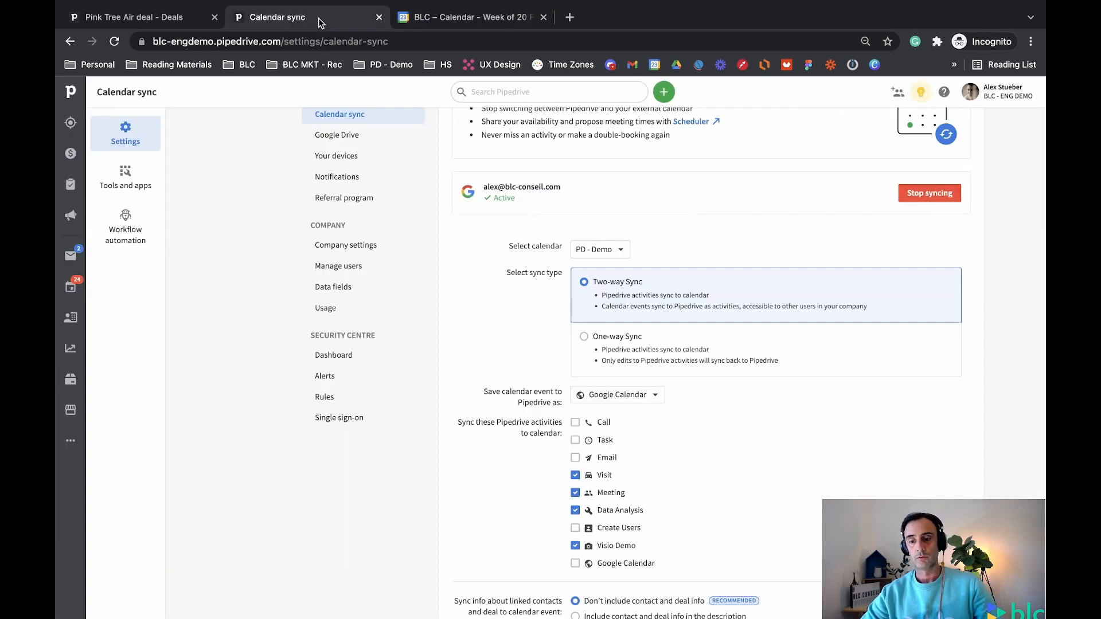
{"action": "left_click", "coordinate": [72, 291]}
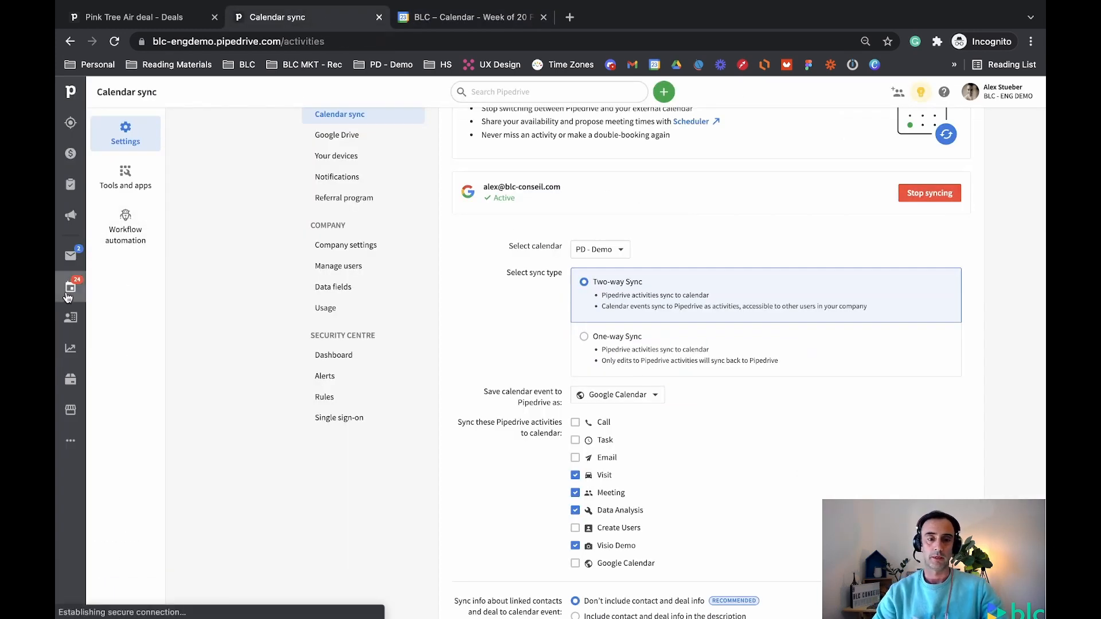
{"action": "left_click", "coordinate": [481, 19]}
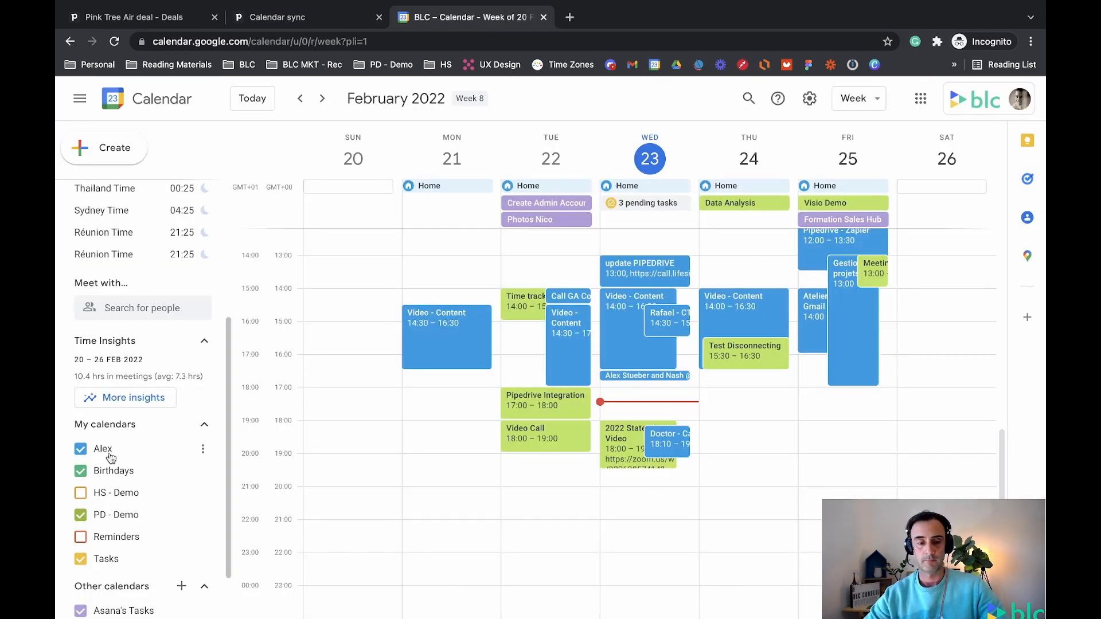
{"action": "left_click", "coordinate": [80, 449]}
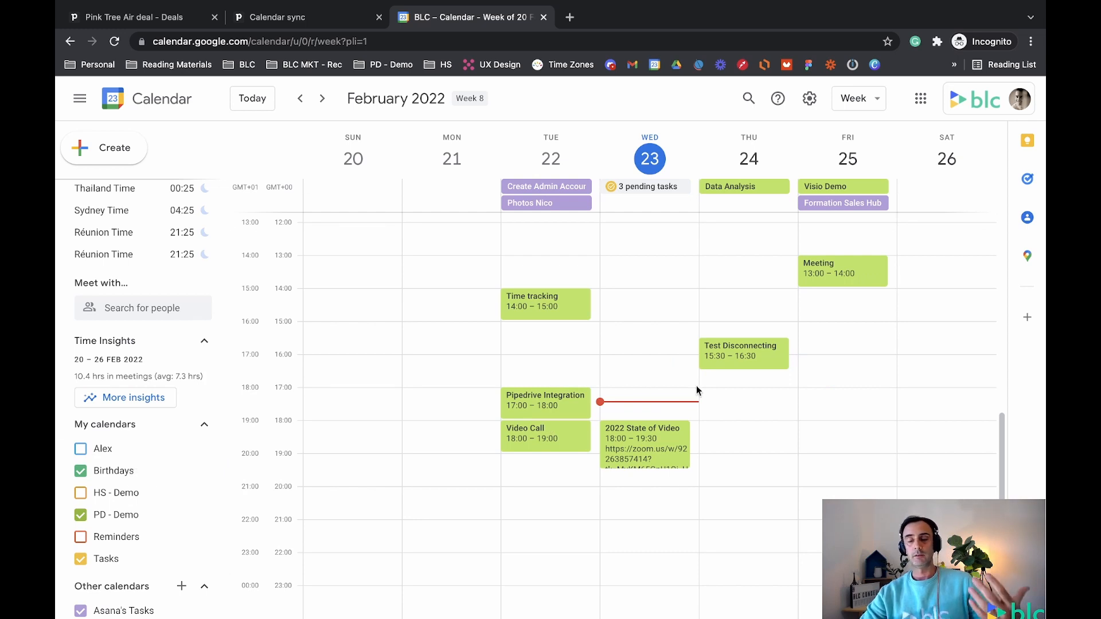
Create a 'Test Meeting' event tagged with the user's name on Thursday 24 February, 14:00–15:00
{"action": "left_click", "coordinate": [729, 393]}
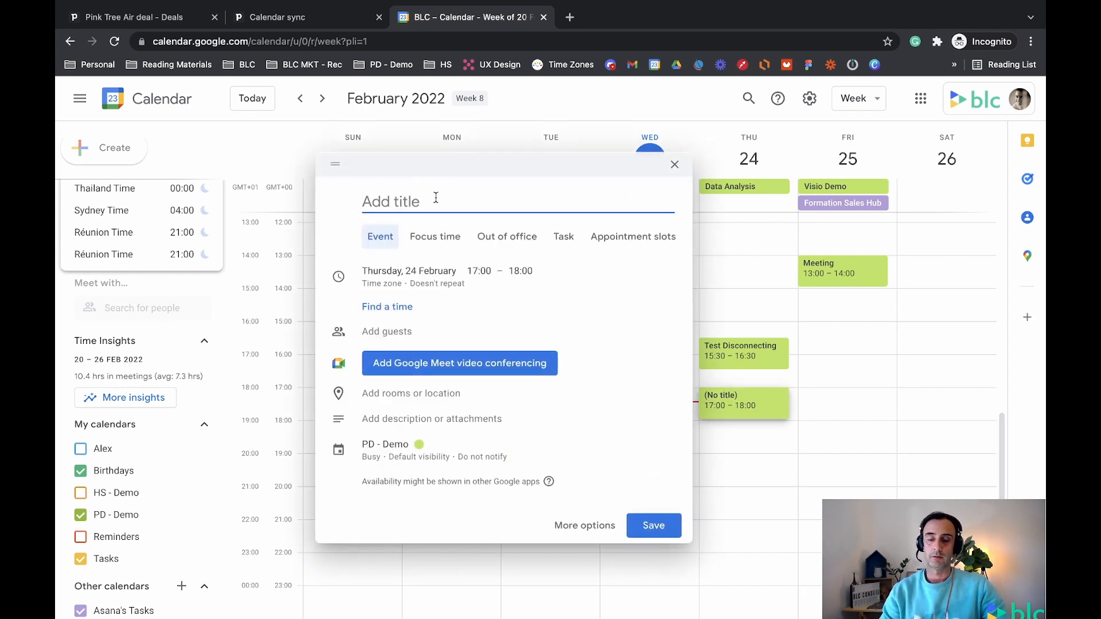
{"action": "type", "text": "Test Meeting"}
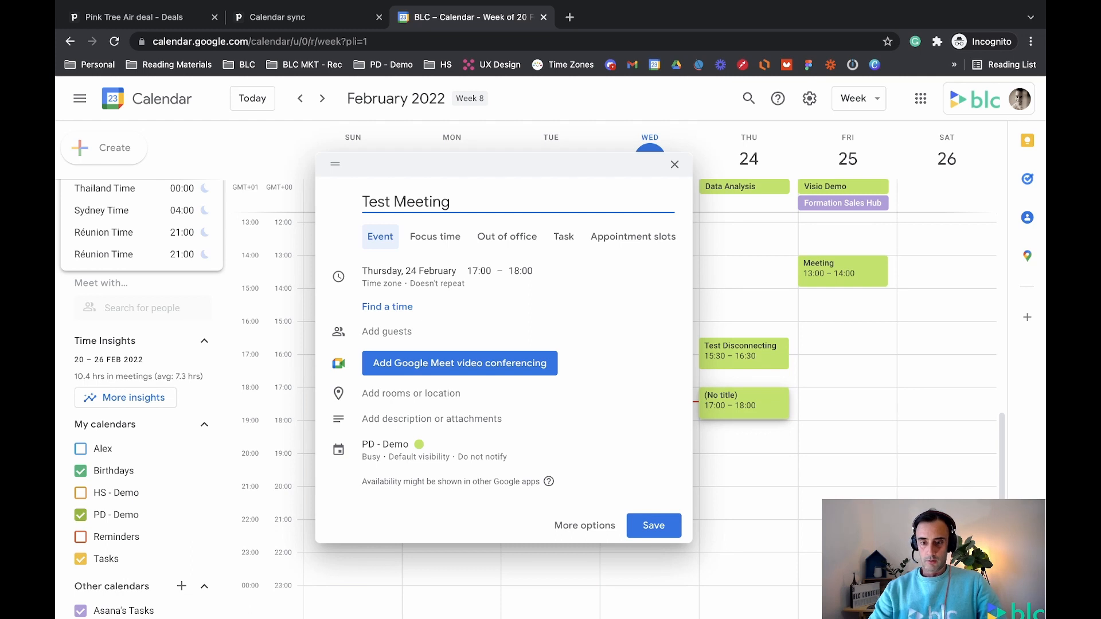
{"action": "type", "text": "- Alex"}
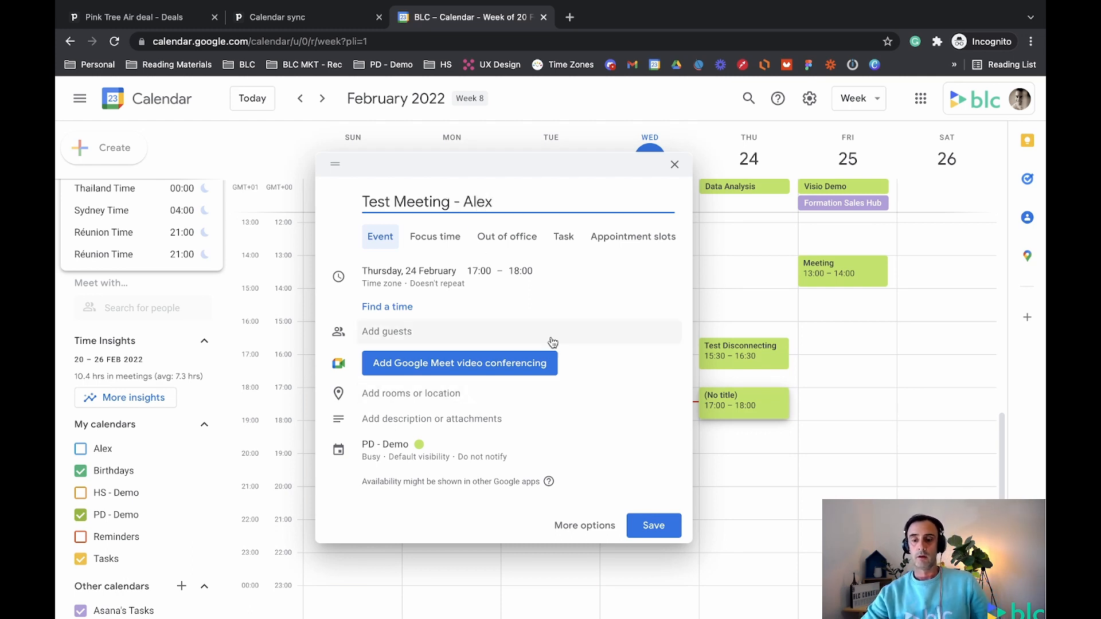
{"action": "left_click", "coordinate": [479, 272]}
{"action": "scroll", "coordinate": [486, 310], "scroll_direction": "up", "scroll_amount": 5}
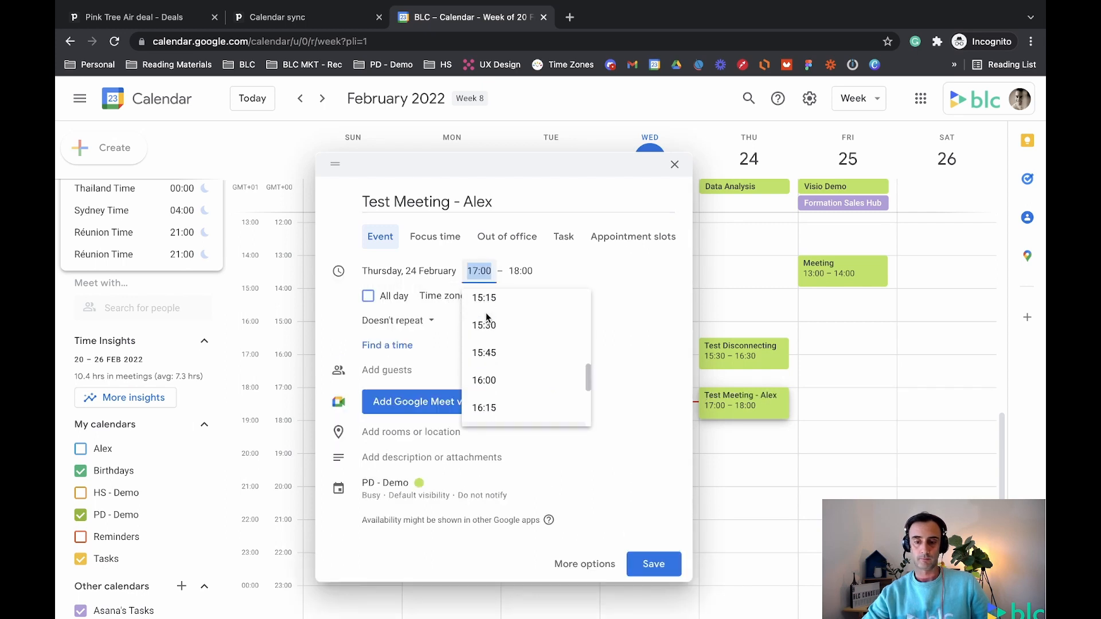
{"action": "left_click", "coordinate": [485, 302]}
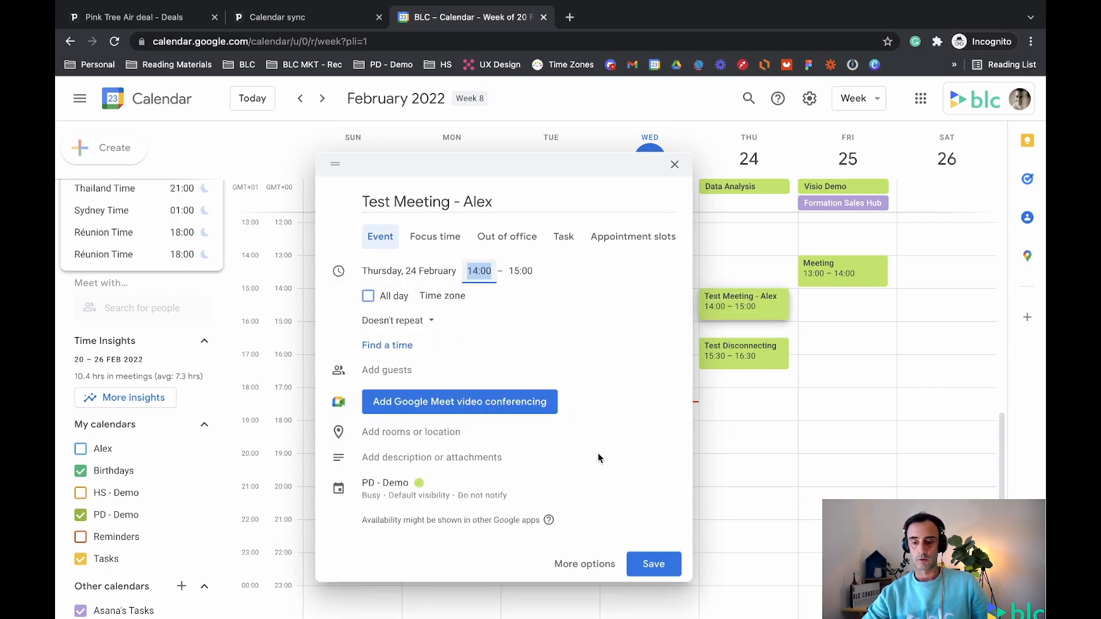
{"action": "left_click", "coordinate": [653, 563]}
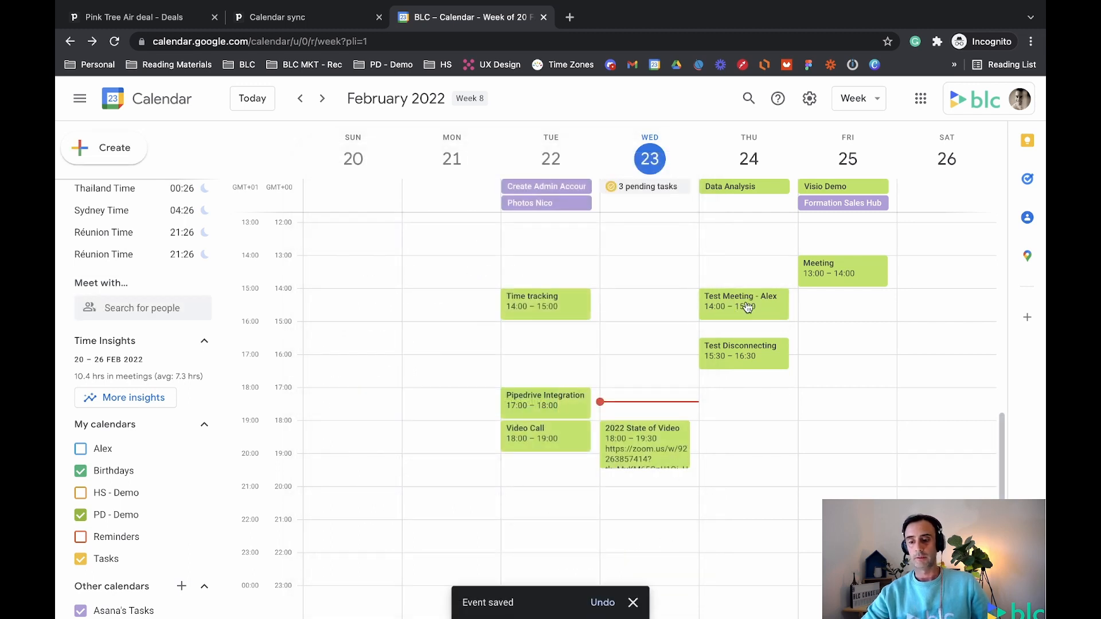
{"action": "left_click", "coordinate": [317, 21]}
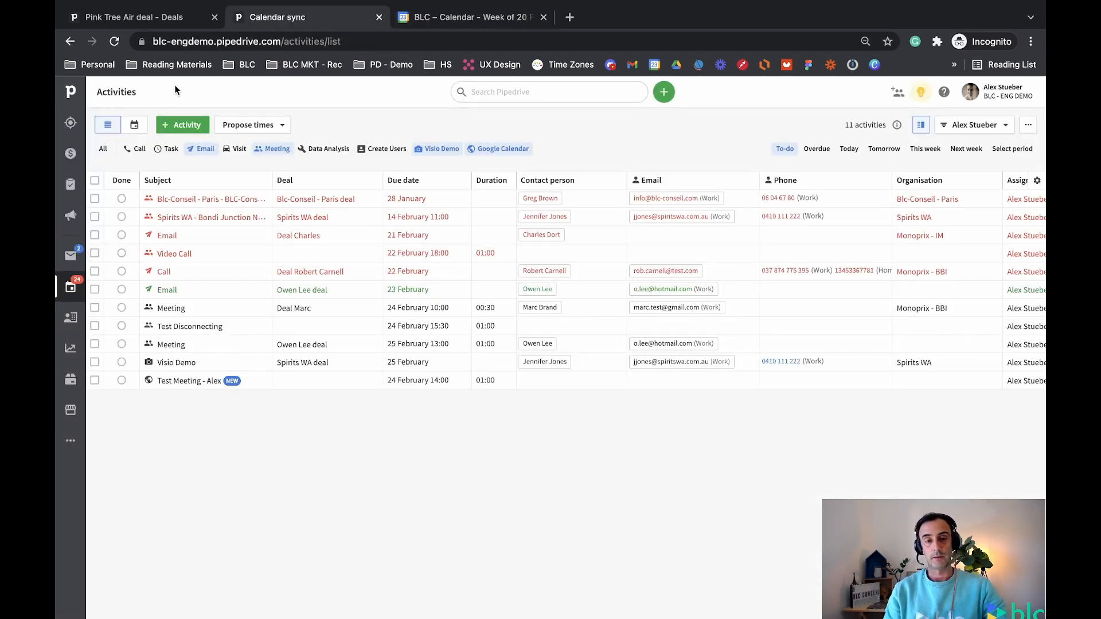
Reload the Pipedrive Activities page so the newly synced Google events load
{"action": "left_click", "coordinate": [115, 42]}
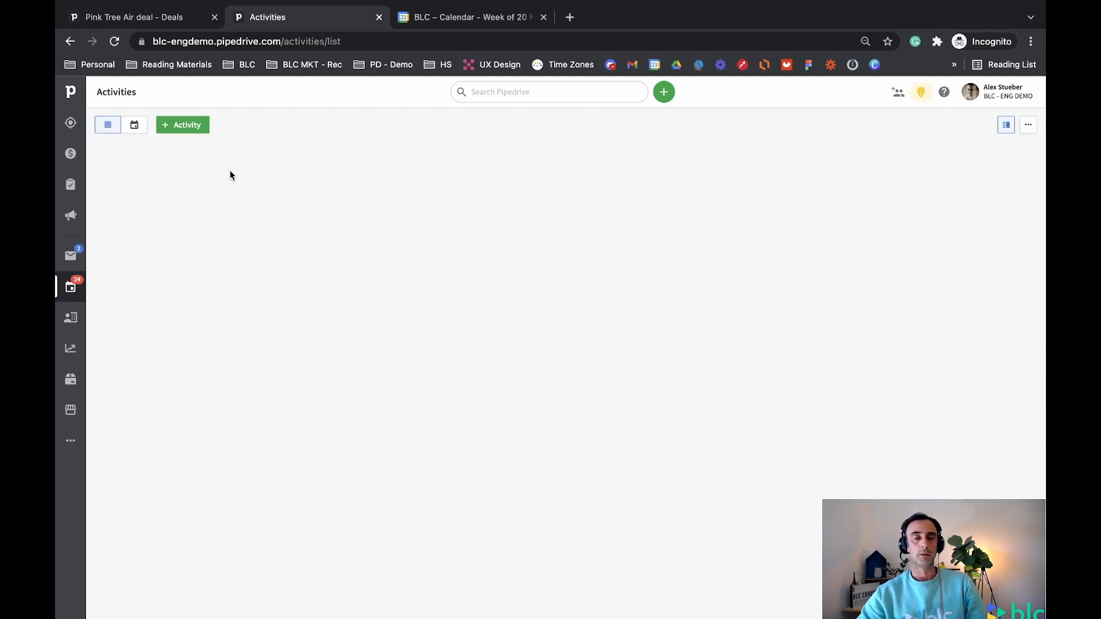
Show activities as the Feb 21–27, 2022 weekly calendar, filtered to Call activities only
{"action": "left_click", "coordinate": [133, 127]}
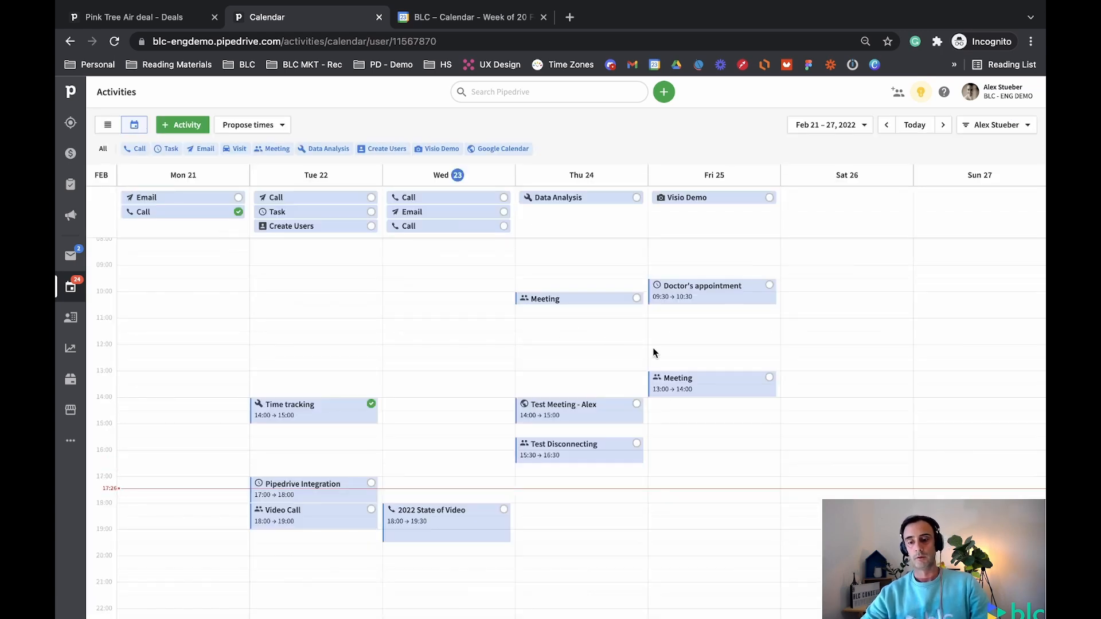
{"action": "scroll", "coordinate": [655, 351], "scroll_direction": "down", "scroll_amount": 1}
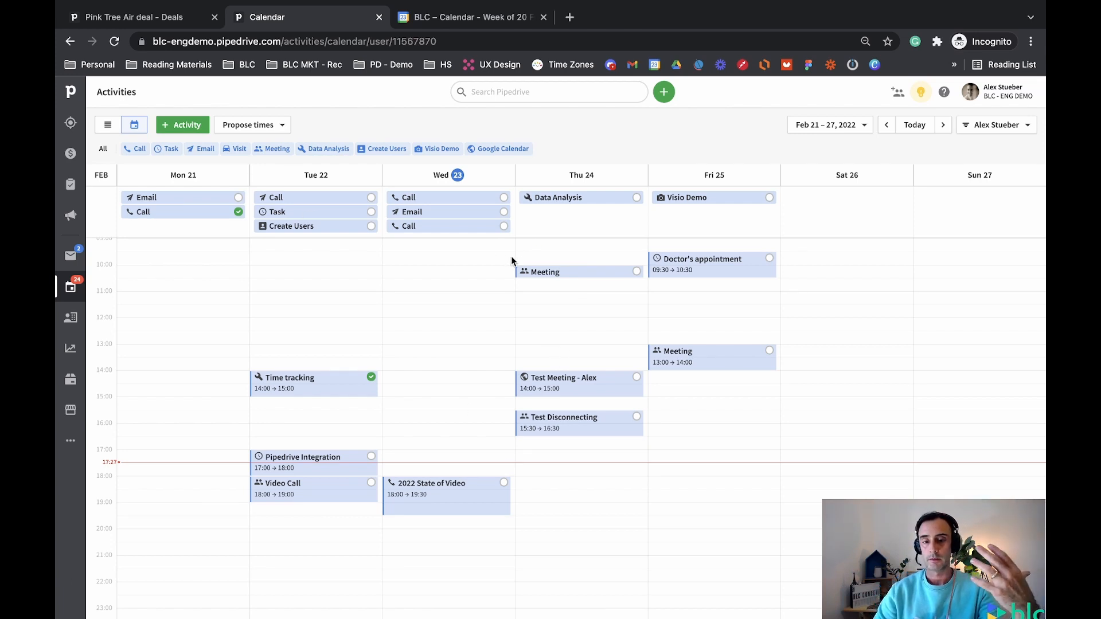
{"action": "left_click", "coordinate": [103, 151]}
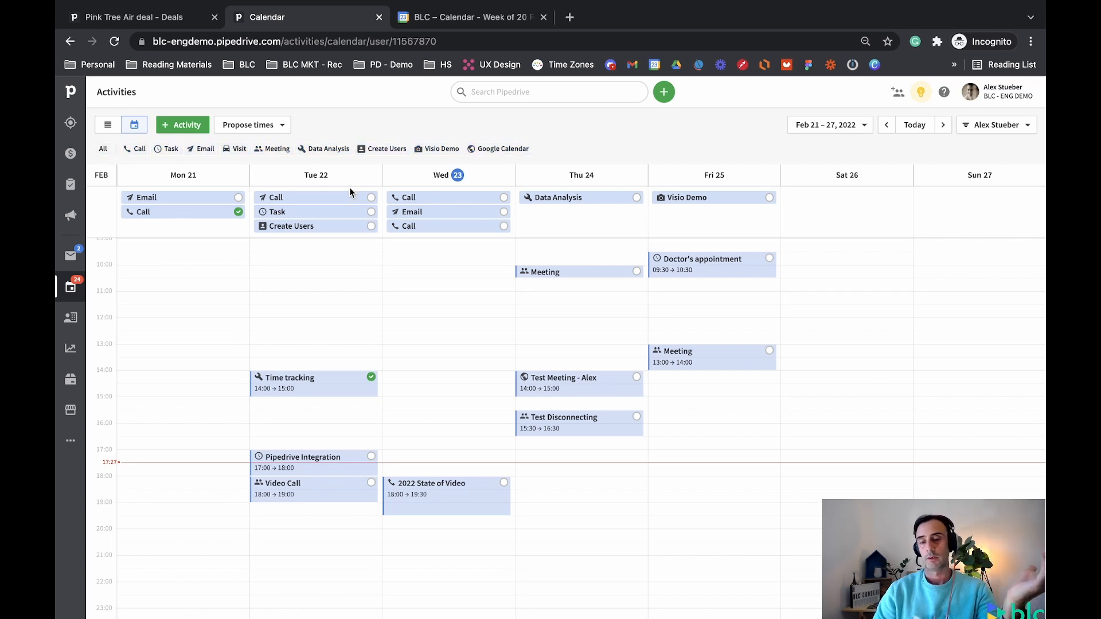
{"action": "left_click", "coordinate": [132, 155]}
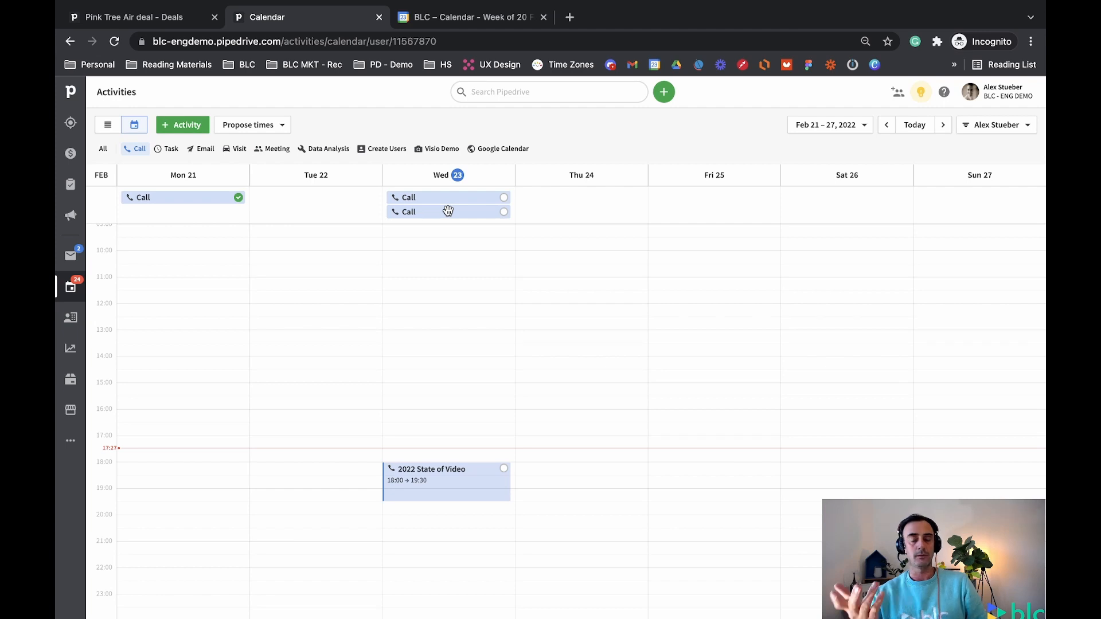
Move both Wednesday calls to Thursday 24 at 08:00 and 09:00, and add the Google Calendar filter
{"action": "left_click_drag", "start_coordinate": [462, 211], "coordinate": [545, 234]}
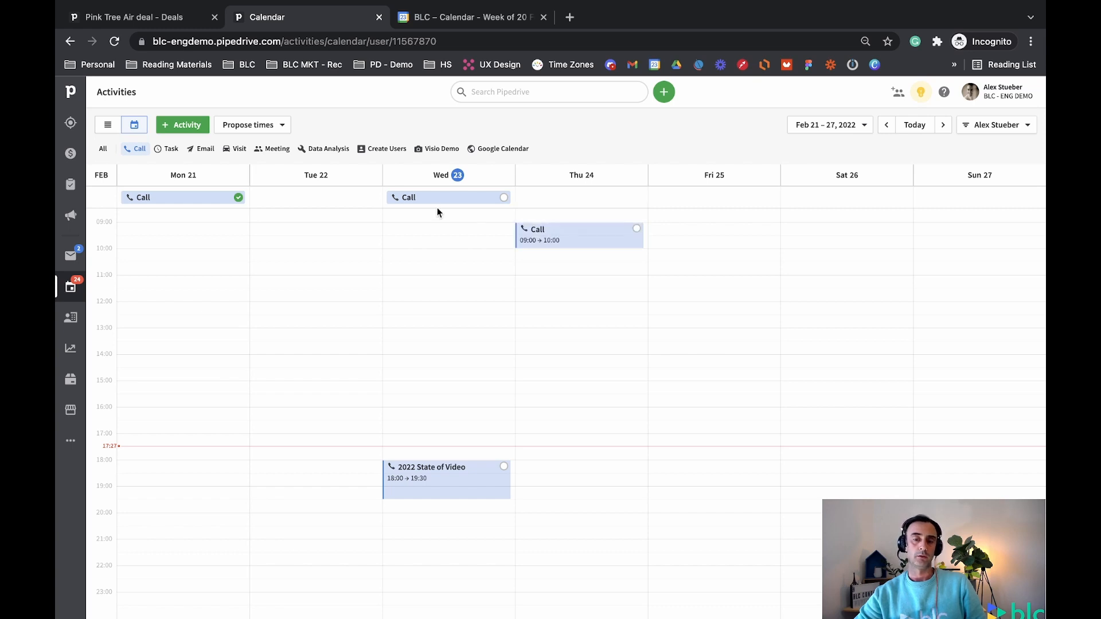
{"action": "left_click_drag", "start_coordinate": [433, 199], "coordinate": [556, 208]}
{"action": "scroll", "coordinate": [585, 277], "scroll_direction": "up", "scroll_amount": 1}
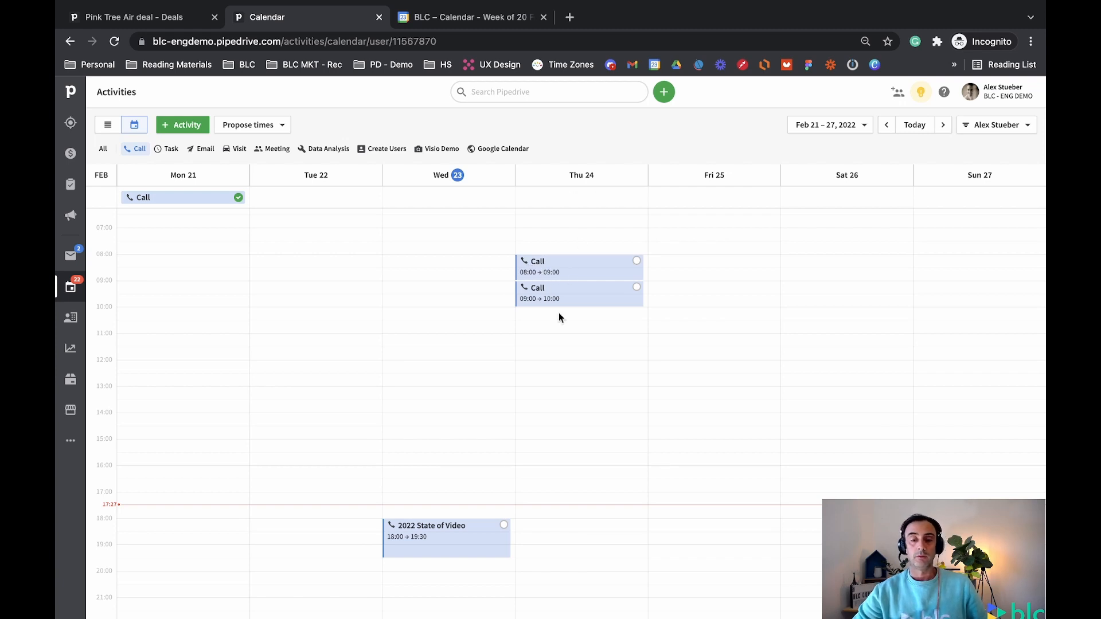
{"action": "left_click", "coordinate": [490, 150]}
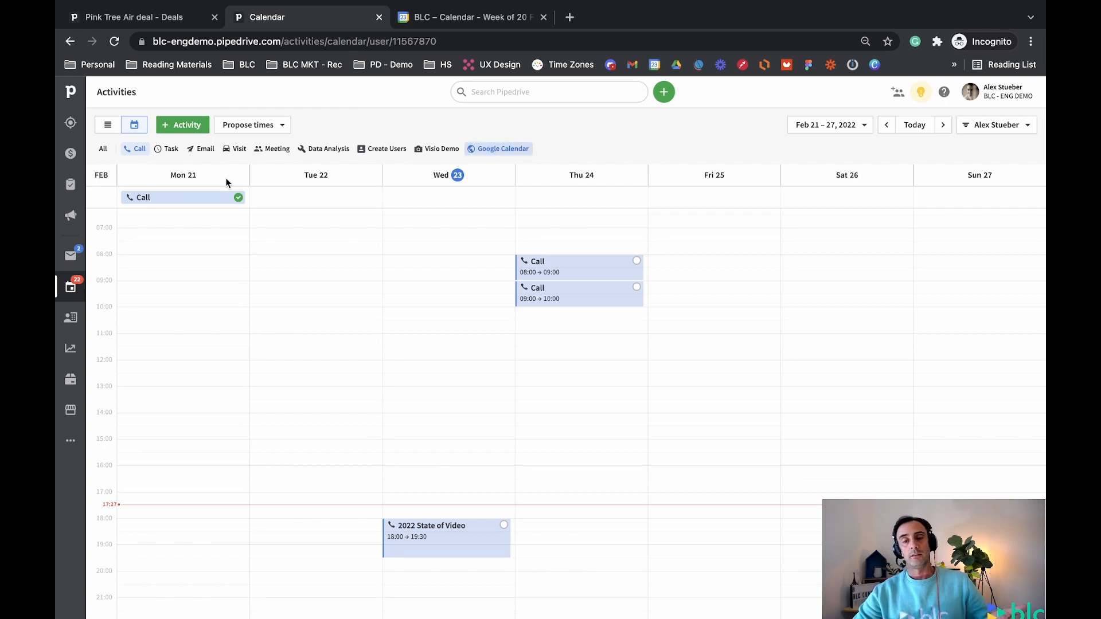
Drop the Call filter so only Google Calendar activities show, then return to list view
{"action": "left_click", "coordinate": [138, 151]}
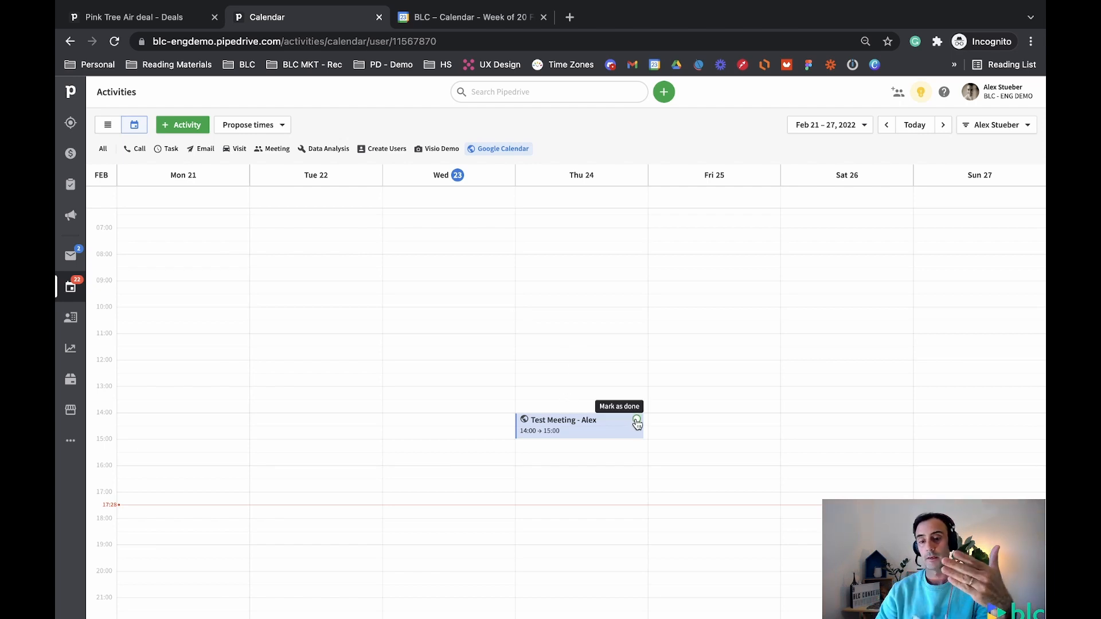
{"action": "left_click", "coordinate": [105, 125]}
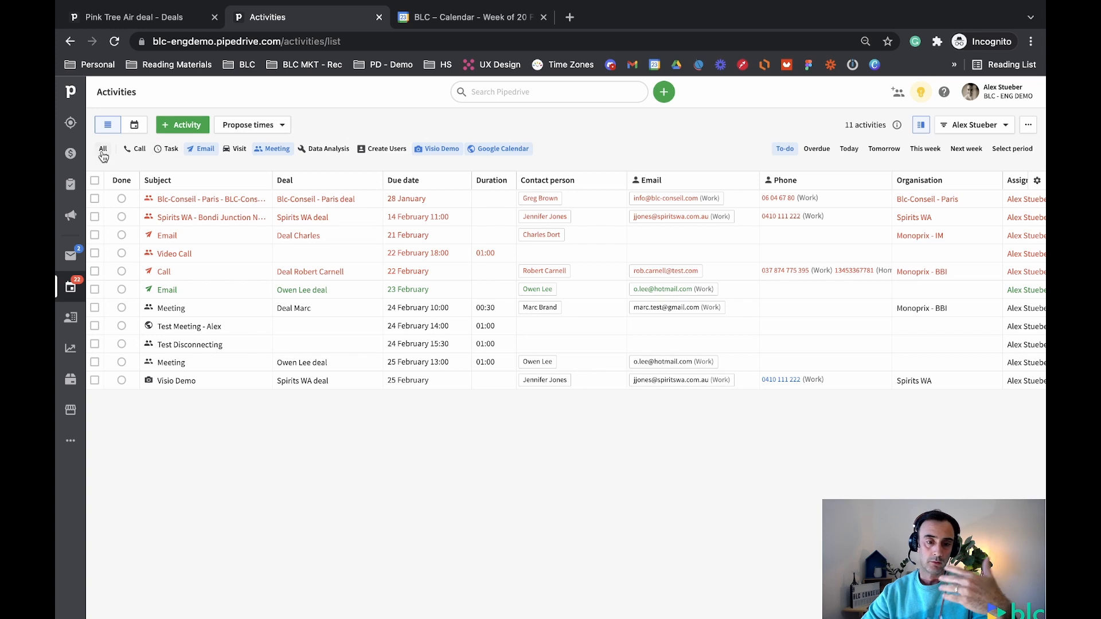
Reset the list to all activity types, then narrow it to Google Calendar, leaving Test Meeting
{"action": "left_click", "coordinate": [103, 151]}
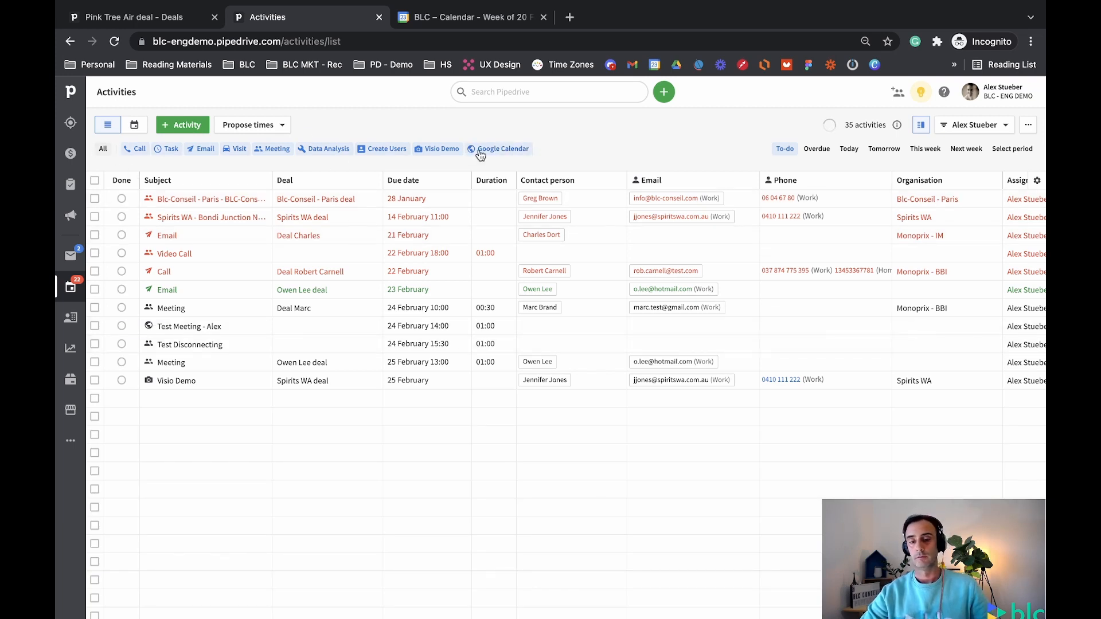
{"action": "left_click", "coordinate": [103, 151]}
{"action": "left_click", "coordinate": [104, 150]}
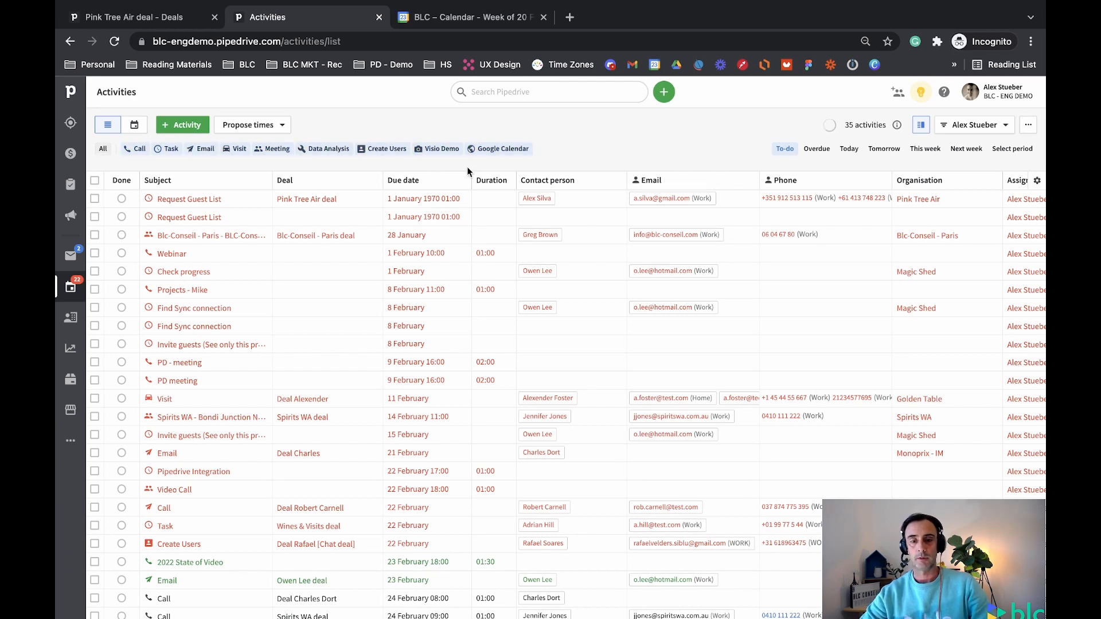
{"action": "left_click", "coordinate": [499, 149]}
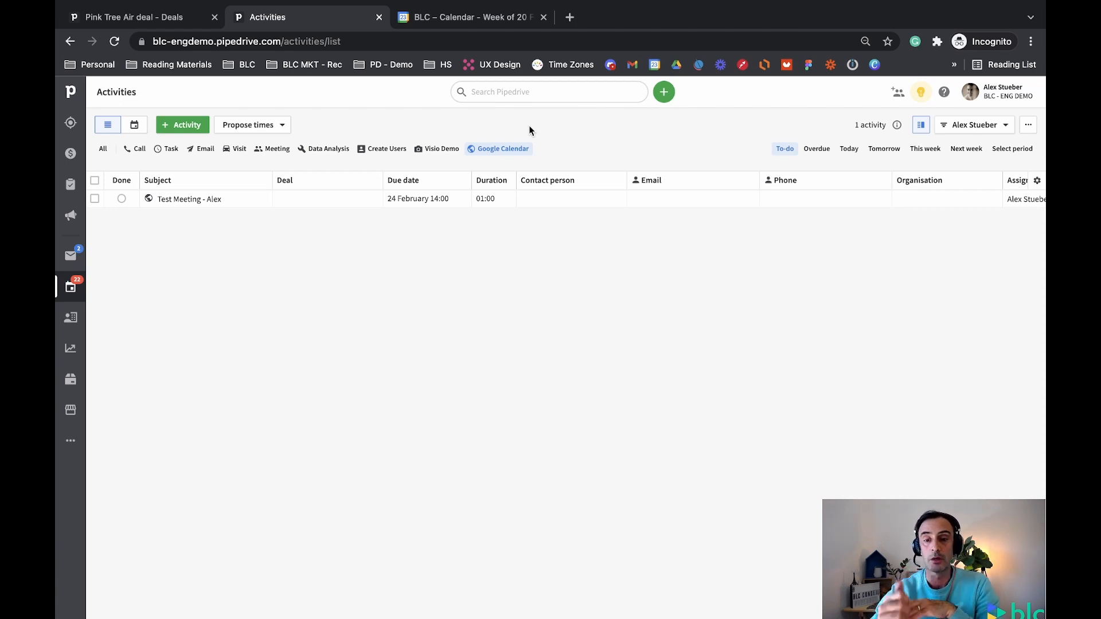
Open and close the Propose times options, then open the owner filter dropdown
{"action": "left_click", "coordinate": [253, 124]}
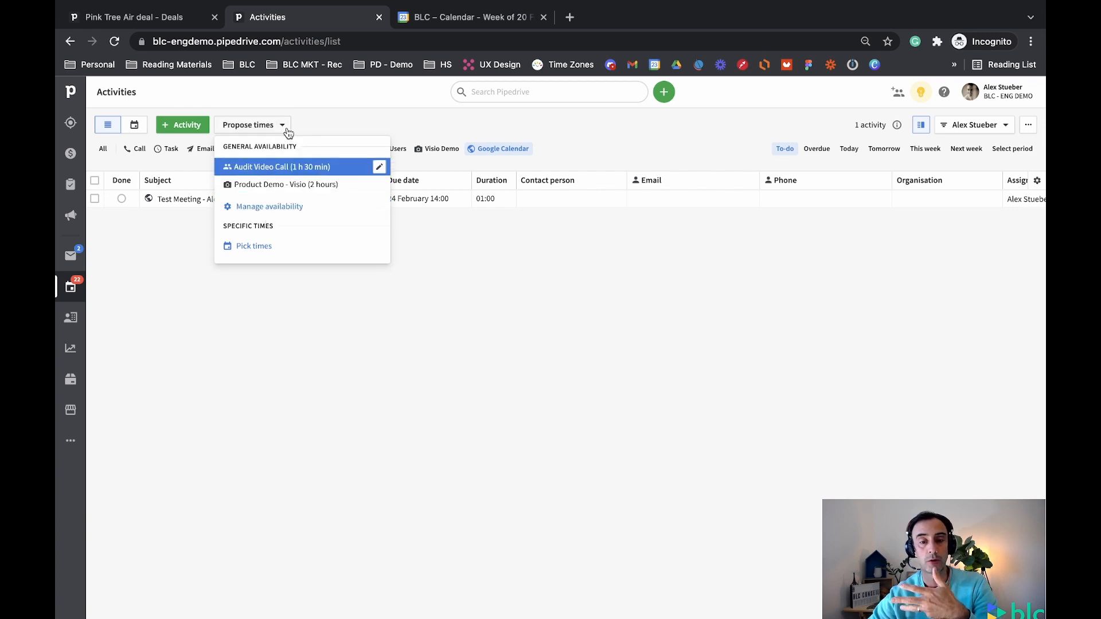
{"action": "left_click", "coordinate": [284, 127]}
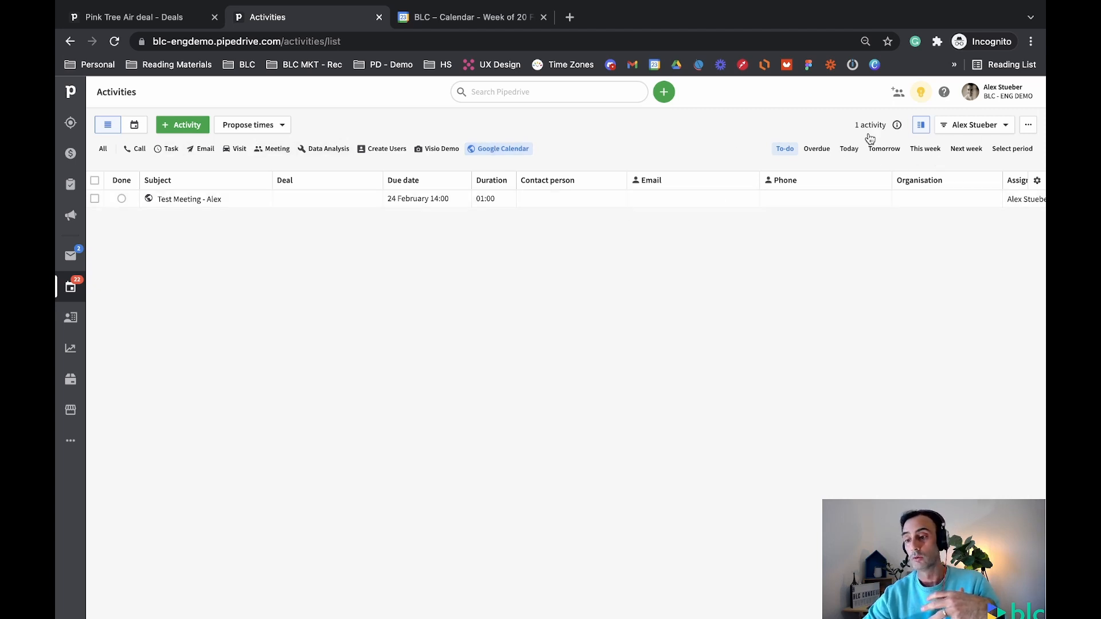
{"action": "left_click", "coordinate": [1006, 125]}
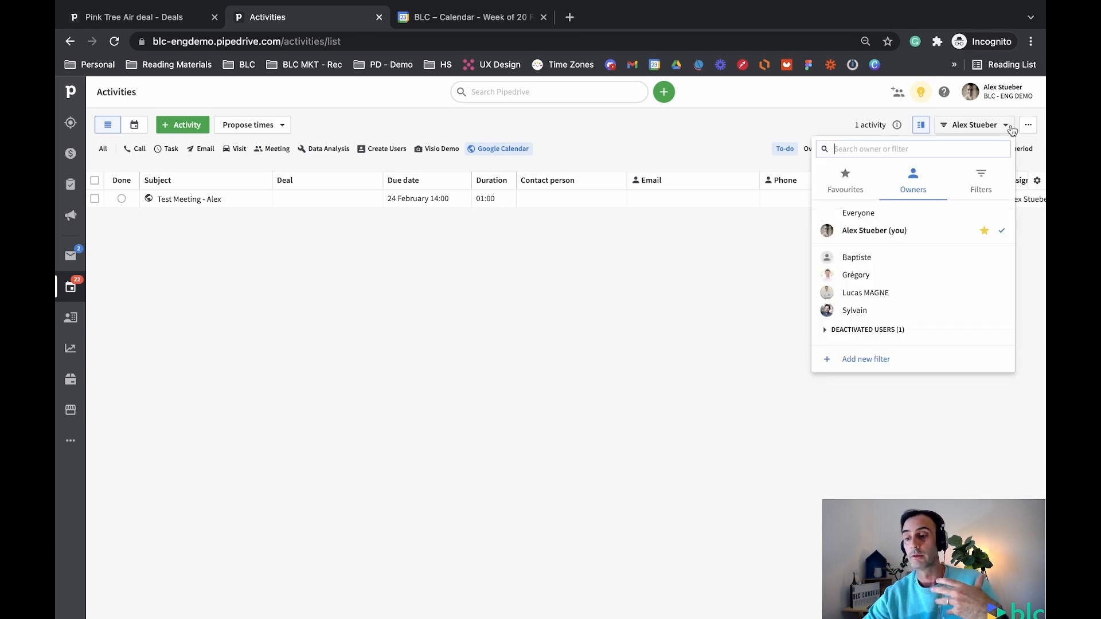